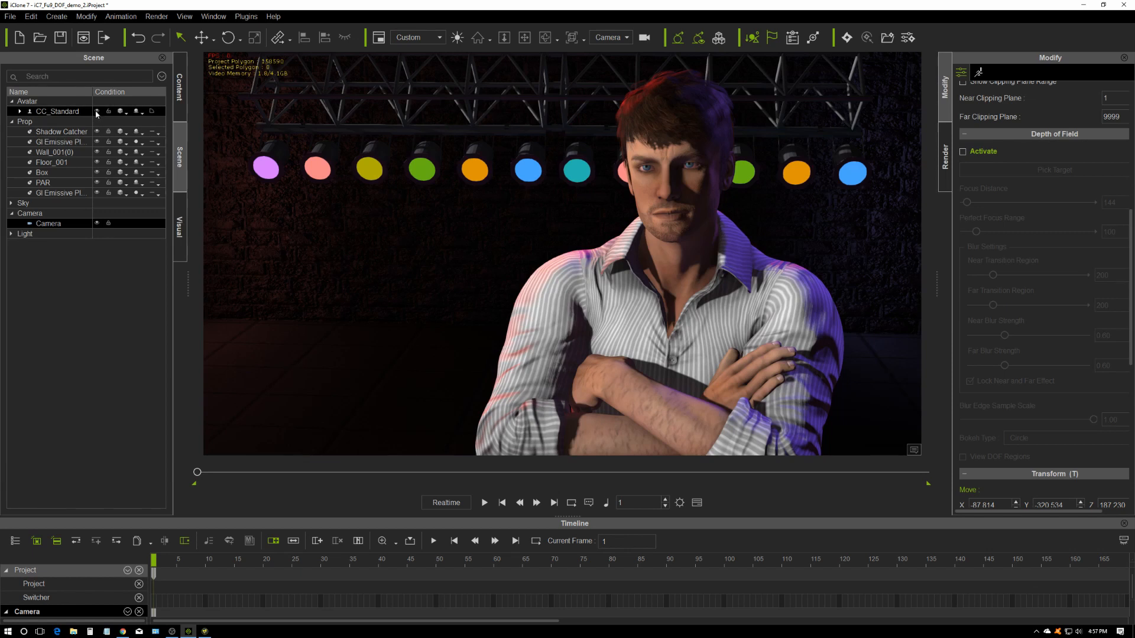
Step: Hide the CC_Standard avatar and check the final render settings for a 1920x1080 PNG image sequence covering all frames
{"action": "left_click", "coordinate": [97, 111]}
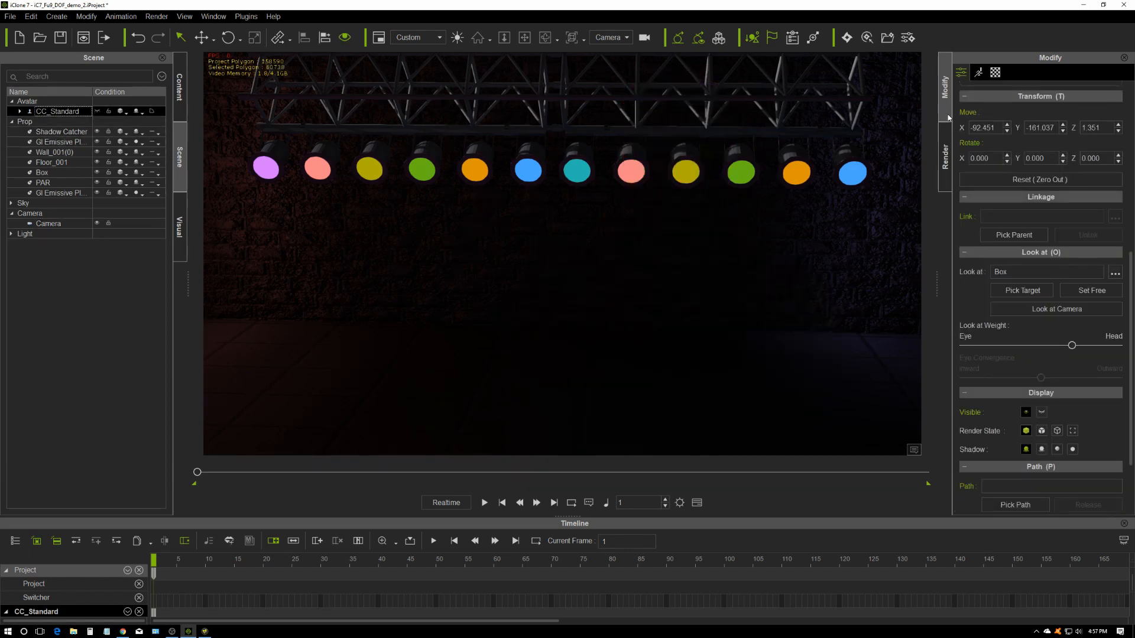
{"action": "left_click", "coordinate": [944, 148]}
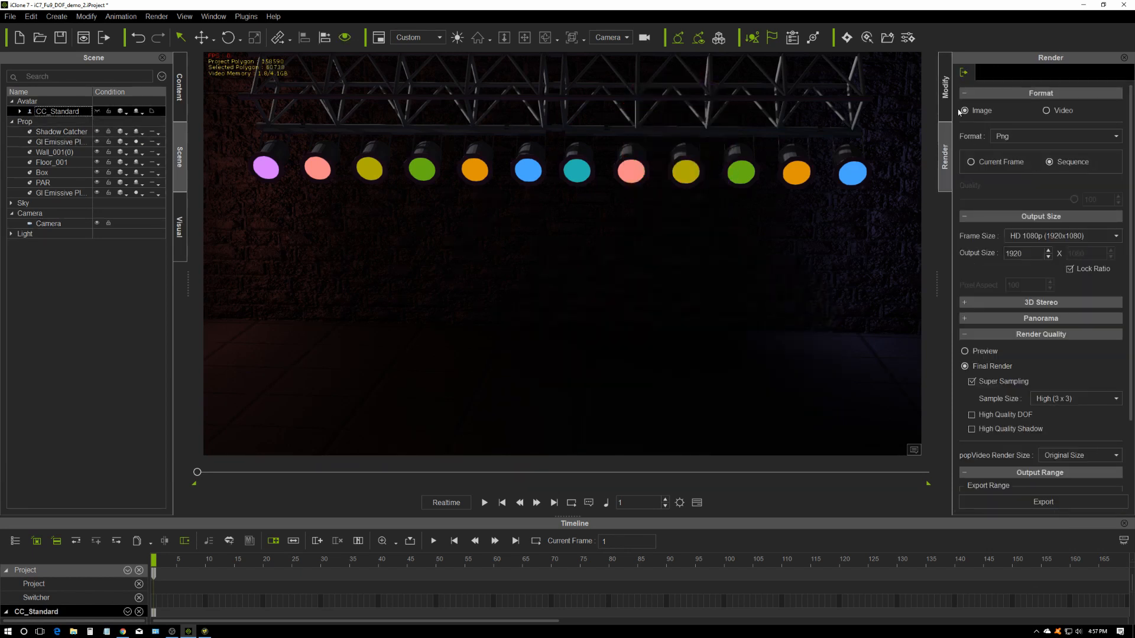
{"action": "left_click", "coordinate": [1048, 163]}
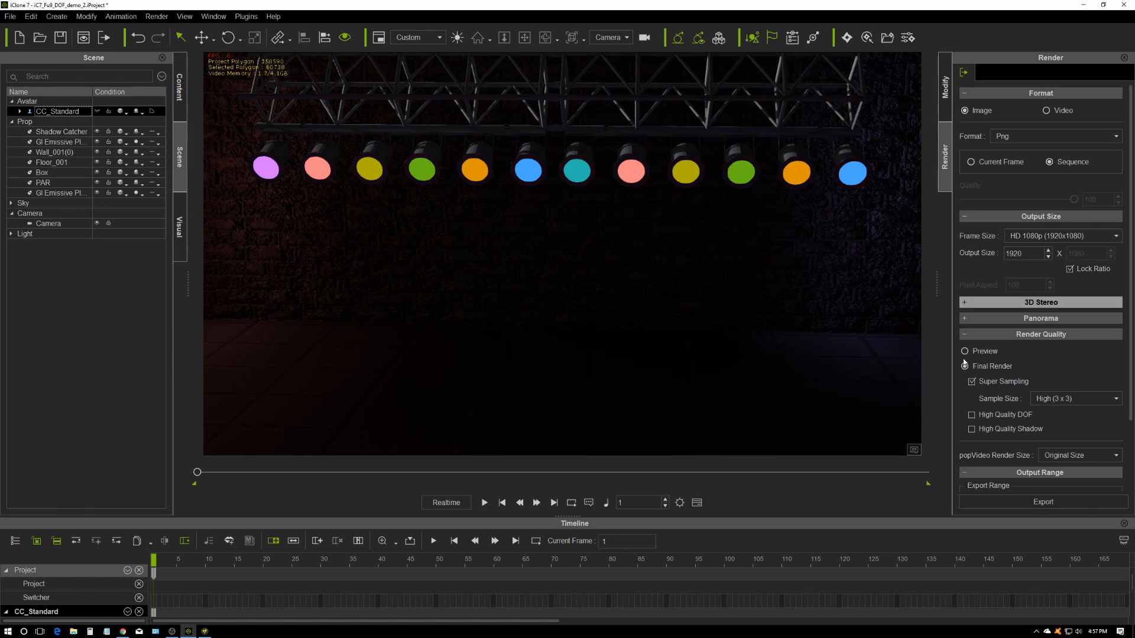
{"action": "left_click_drag", "start_coordinate": [1129, 366], "coordinate": [1129, 434]}
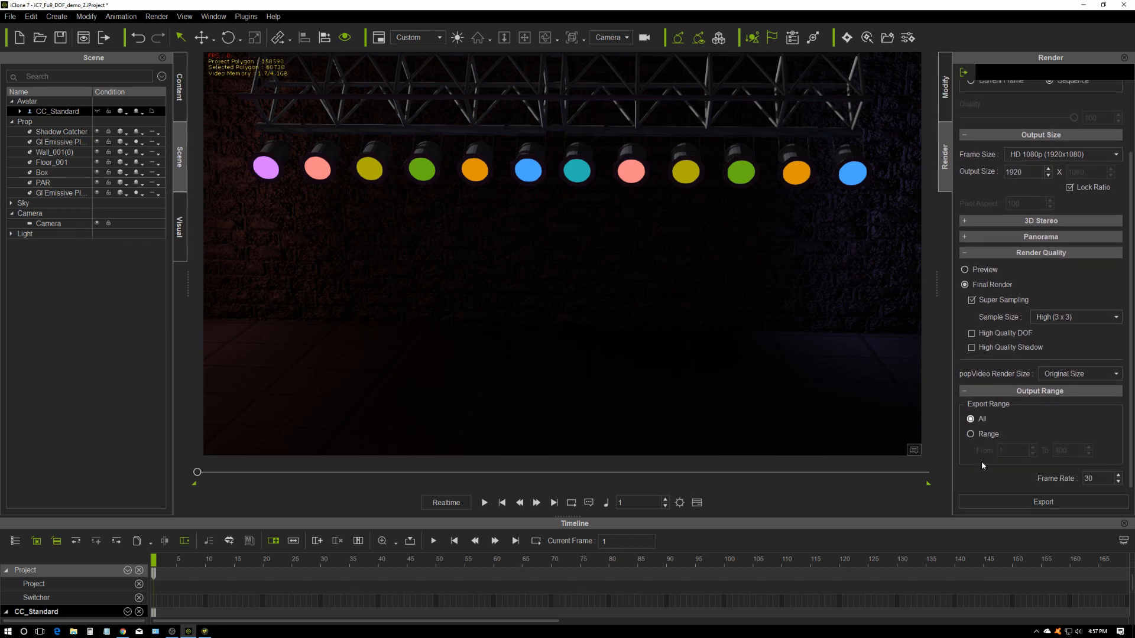
Step: Try exporting the background sequence to the DOF_BG_pass folder as DOF_BG_pass_00001.png, cancelling before saving
{"action": "left_click", "coordinate": [1027, 500]}
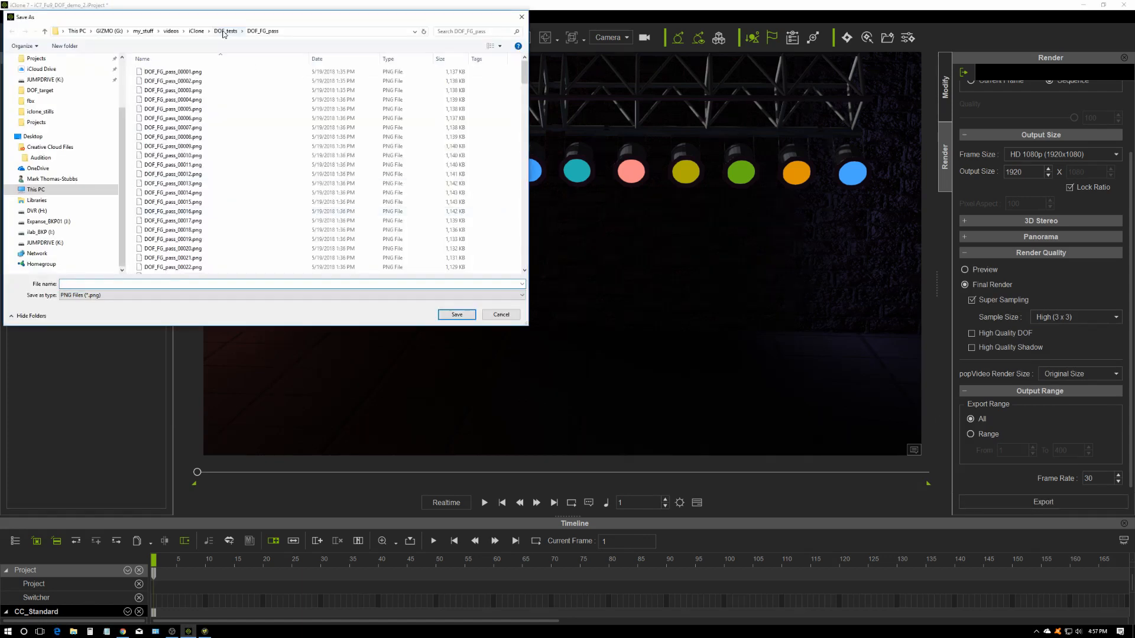
{"action": "left_click", "coordinate": [223, 31]}
{"action": "double_click", "coordinate": [152, 72]}
{"action": "left_click", "coordinate": [153, 72]}
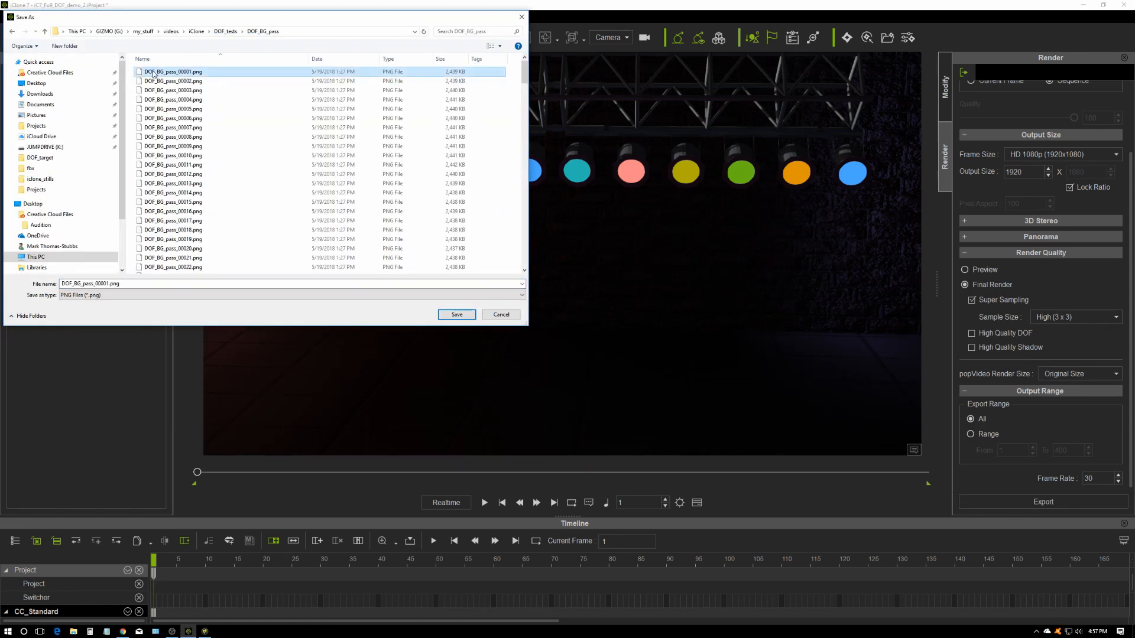
{"action": "left_click", "coordinate": [125, 287]}
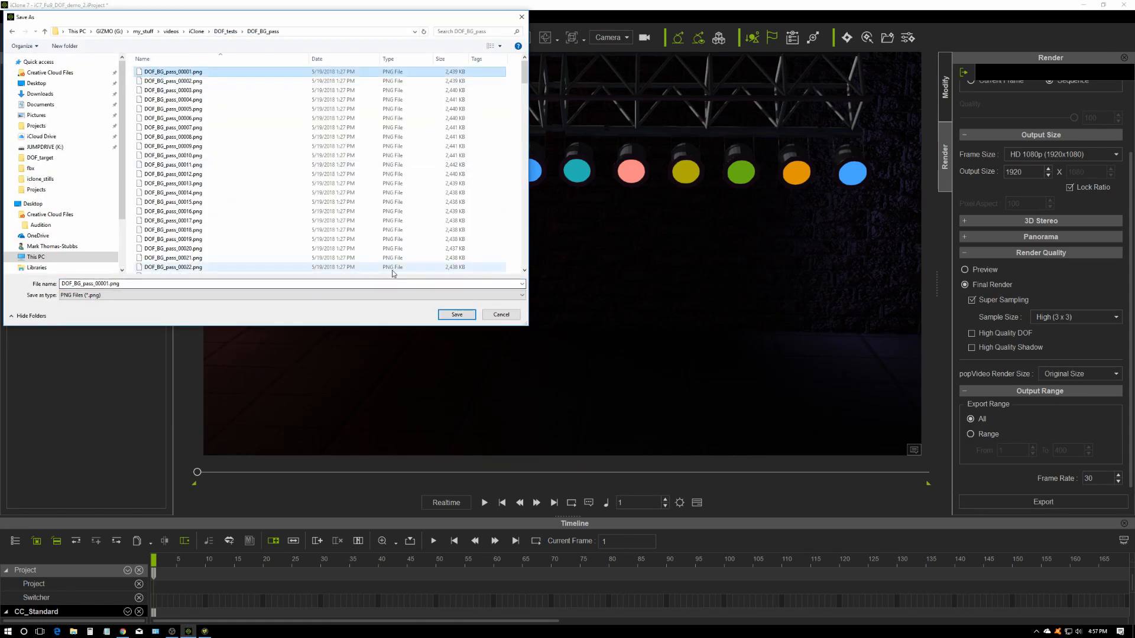
{"action": "left_click", "coordinate": [501, 315]}
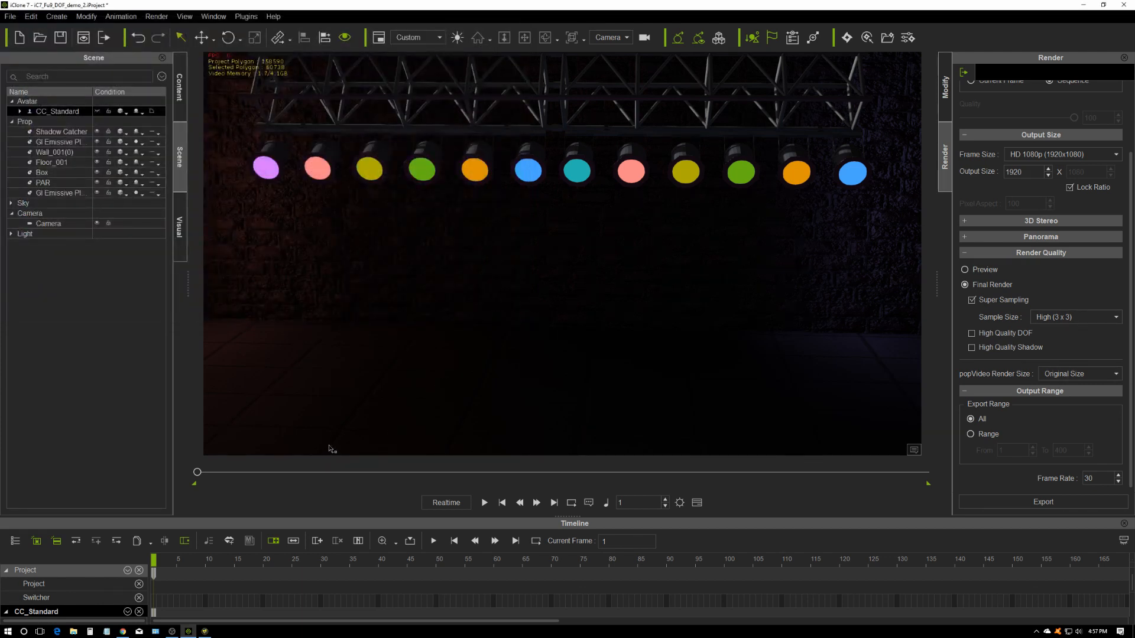
Step: Unhide the CC_Standard avatar and hide all the props from Shadow Catcher through the last GI Emissive plane
{"action": "left_click", "coordinate": [98, 115]}
{"action": "left_click", "coordinate": [97, 111]}
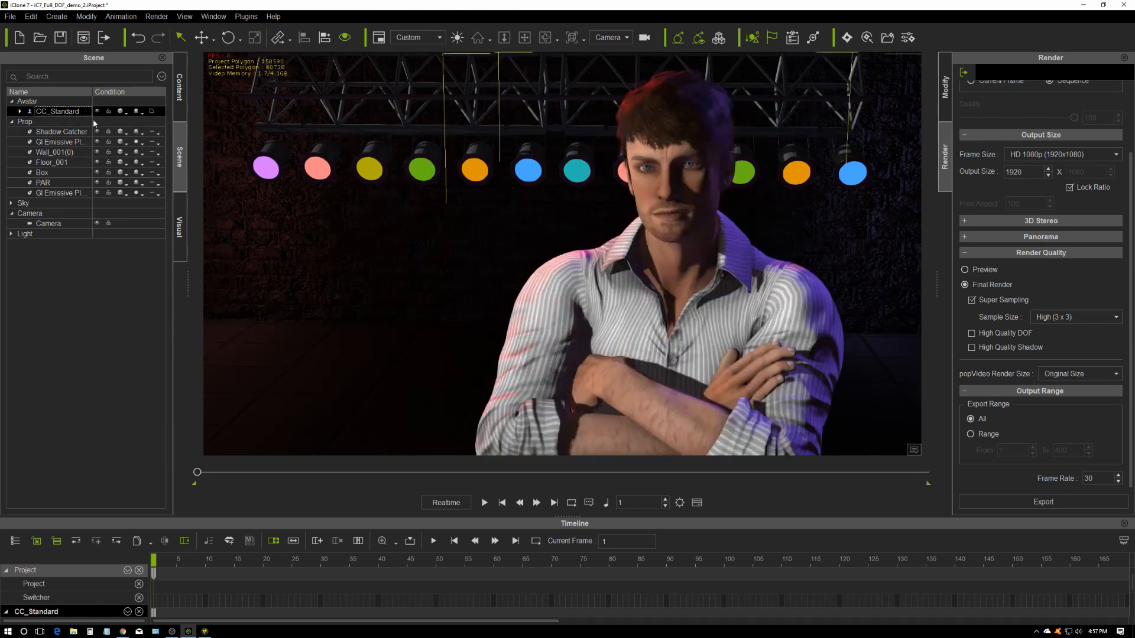
{"action": "left_click", "coordinate": [53, 132]}
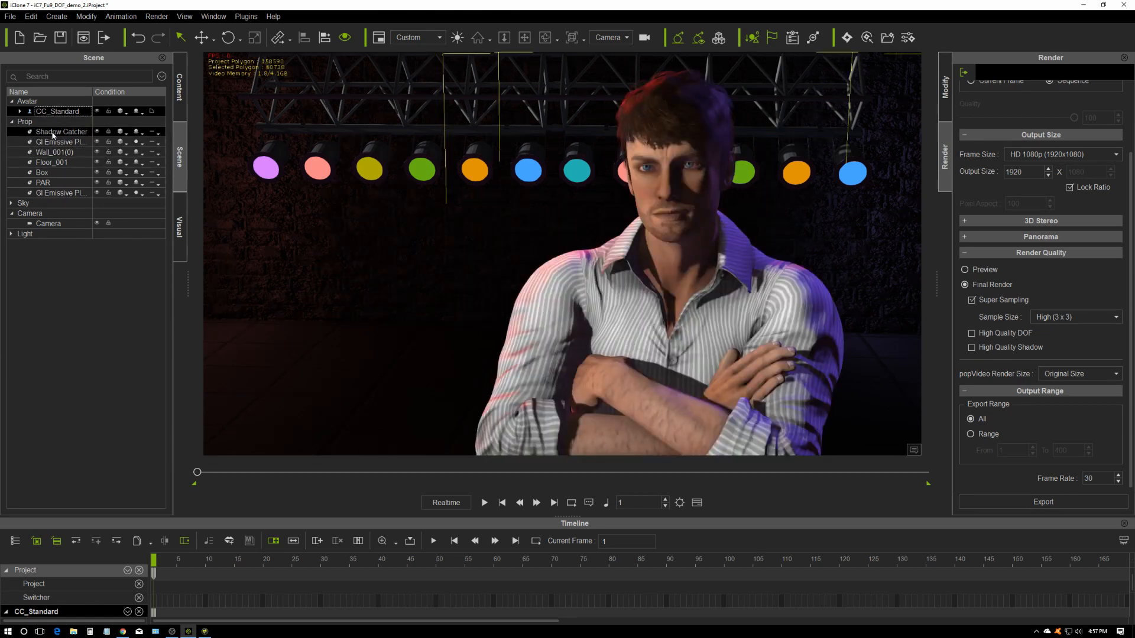
{"action": "left_click", "coordinate": [62, 193], "text": "shift"}
{"action": "left_click", "coordinate": [98, 131]}
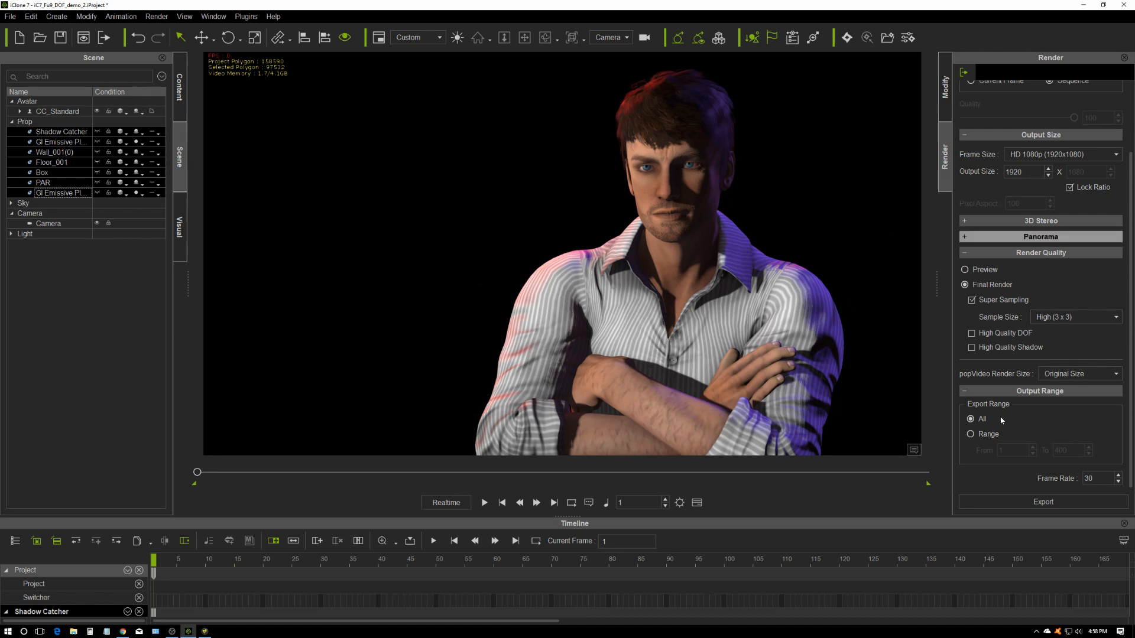
Step: Try exporting the avatar-only sequence to the DOF_FG_pass folder as DOF_FG_pass_00001.png, cancelling before saving
{"action": "left_click", "coordinate": [1029, 501]}
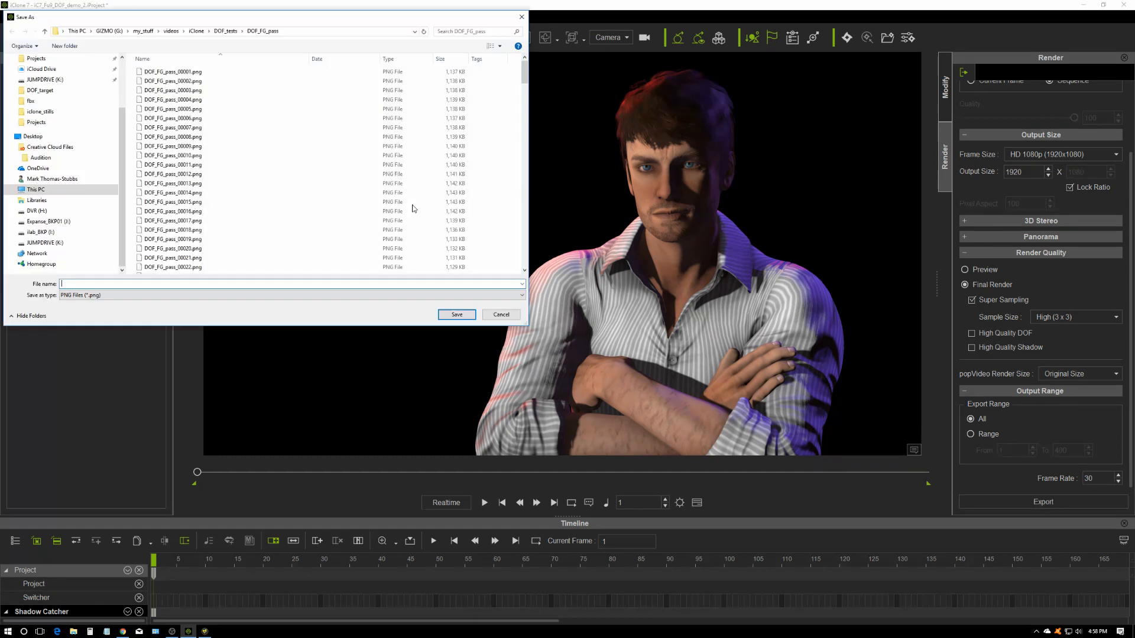
{"action": "left_click", "coordinate": [227, 31]}
{"action": "double_click", "coordinate": [147, 81]}
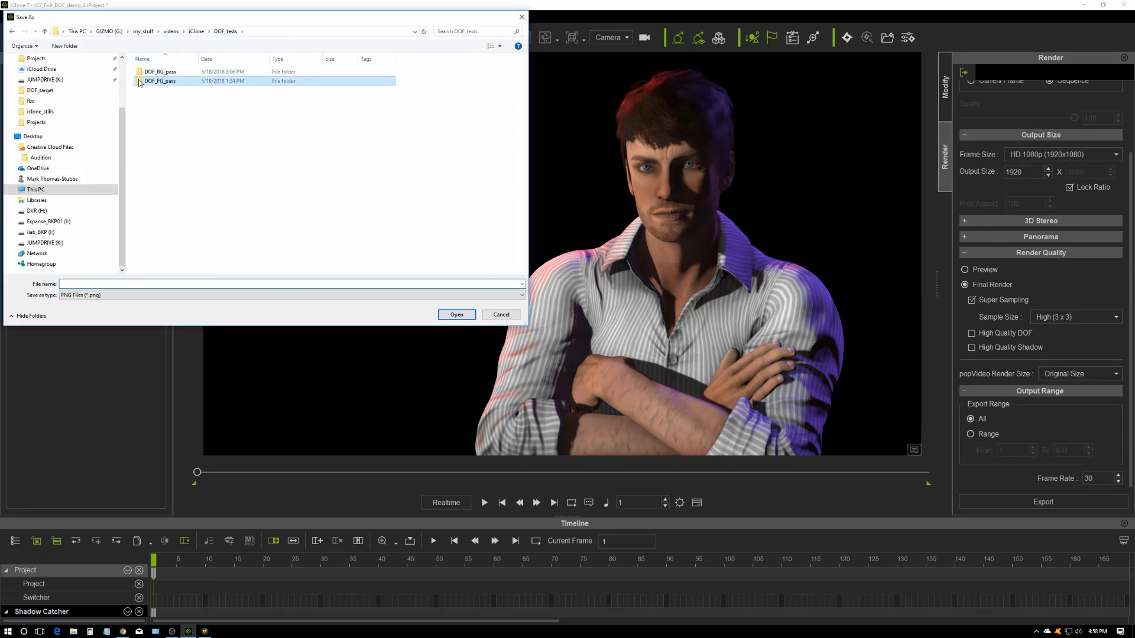
{"action": "left_click", "coordinate": [185, 72]}
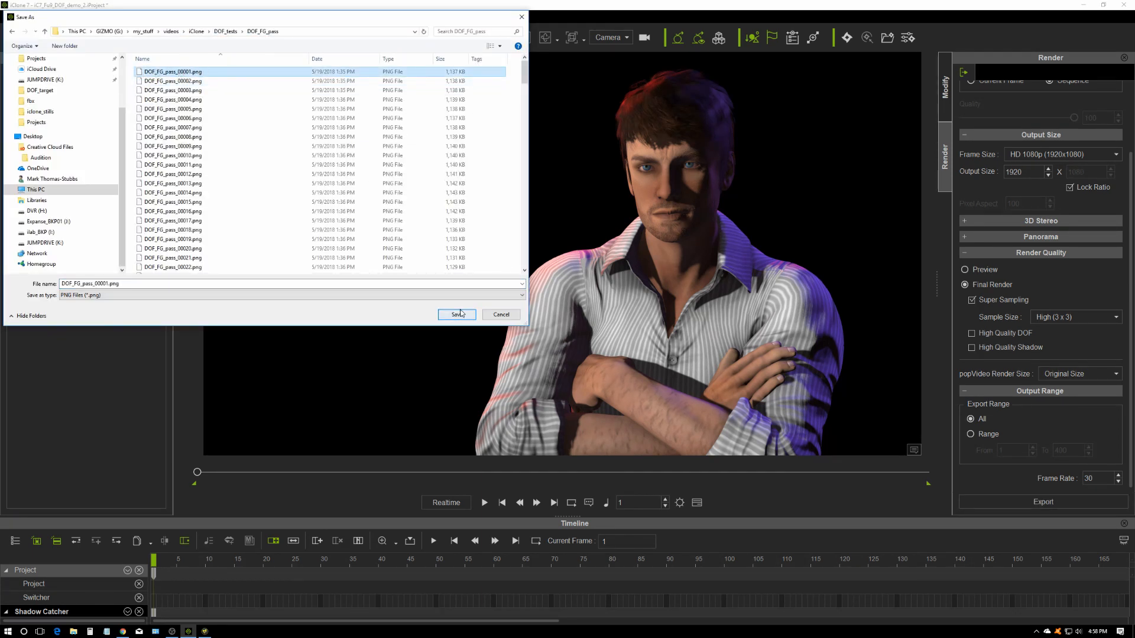
{"action": "left_click", "coordinate": [501, 315]}
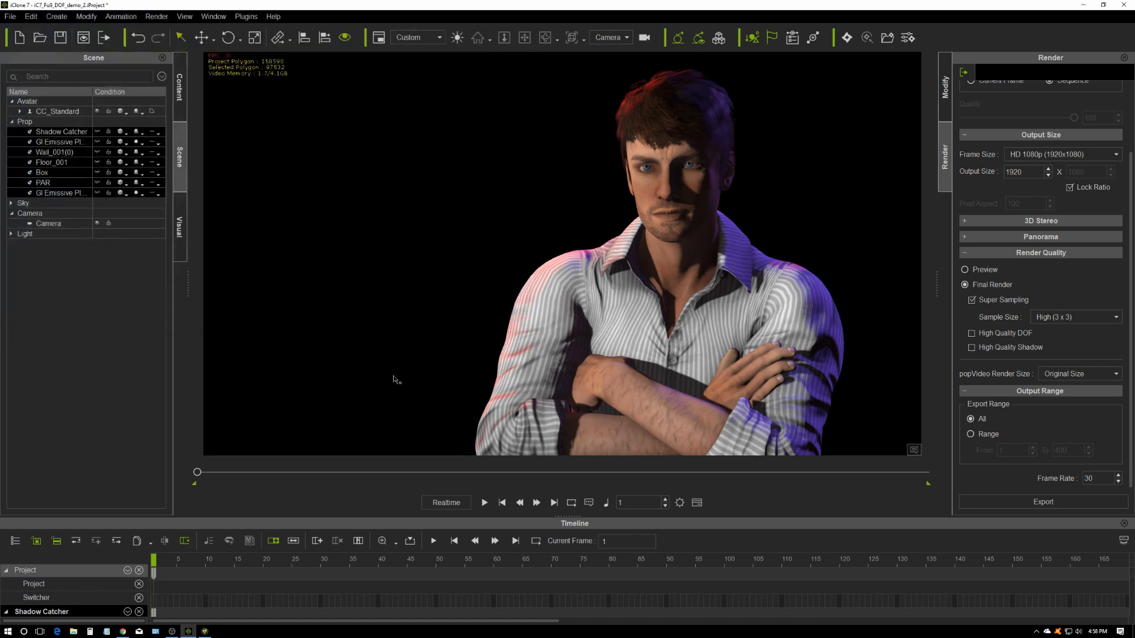
Step: Close iClone without saving the current project
{"action": "left_click", "coordinate": [1123, 5]}
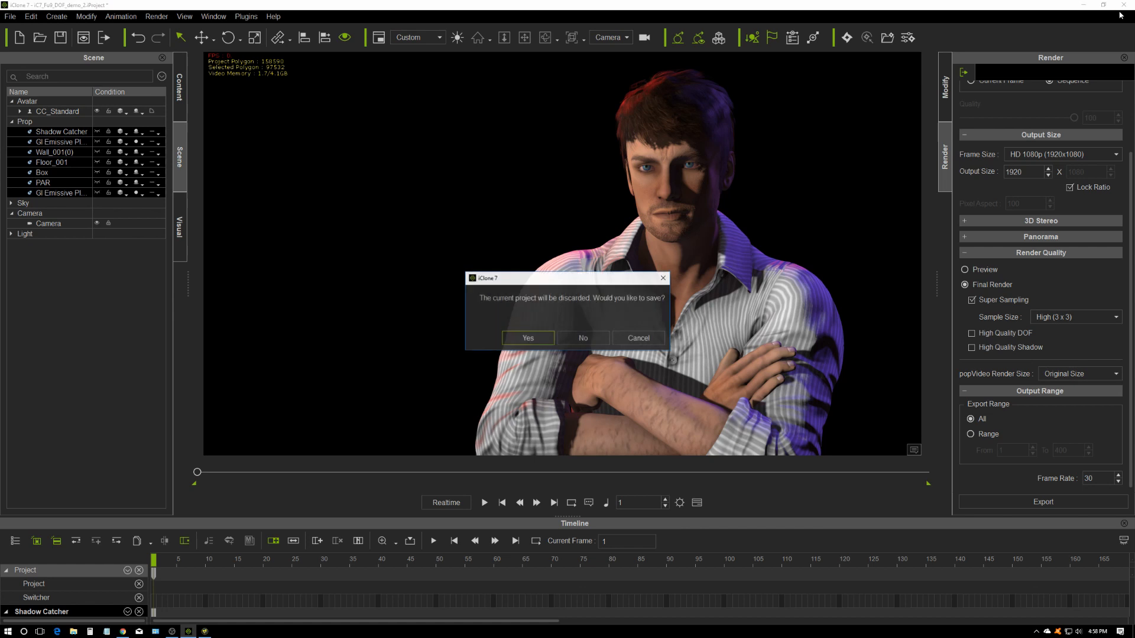
{"action": "left_click", "coordinate": [585, 338]}
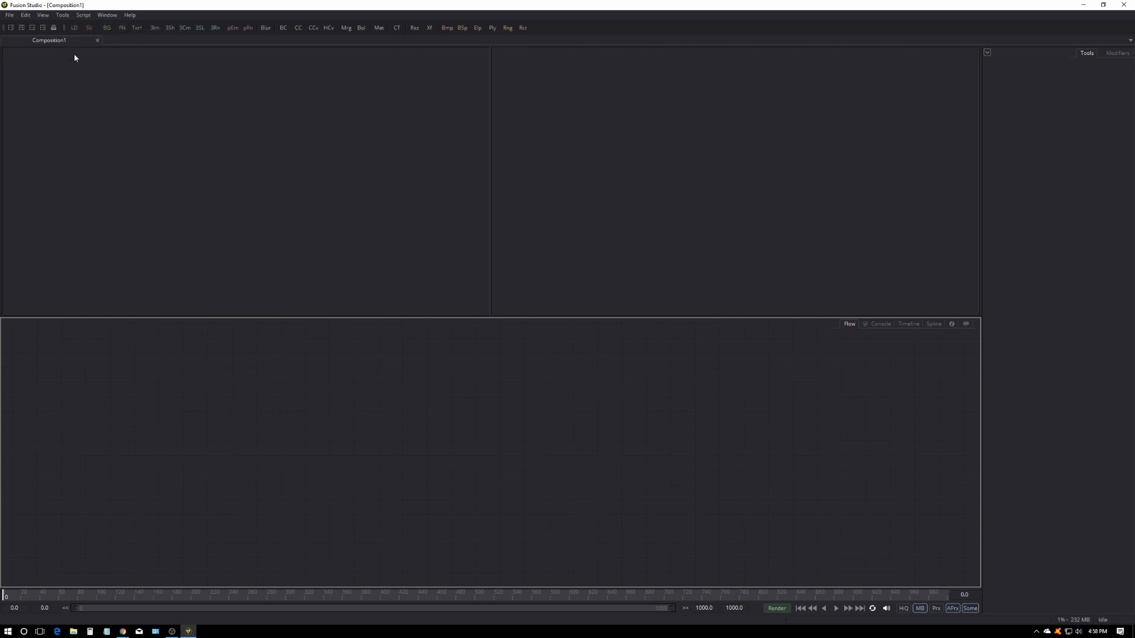
Step: In Fusion Studio, add a Loader node that reads the DOF_BG_pass PNG sequence and reposition it in the flow
{"action": "left_click", "coordinate": [74, 29]}
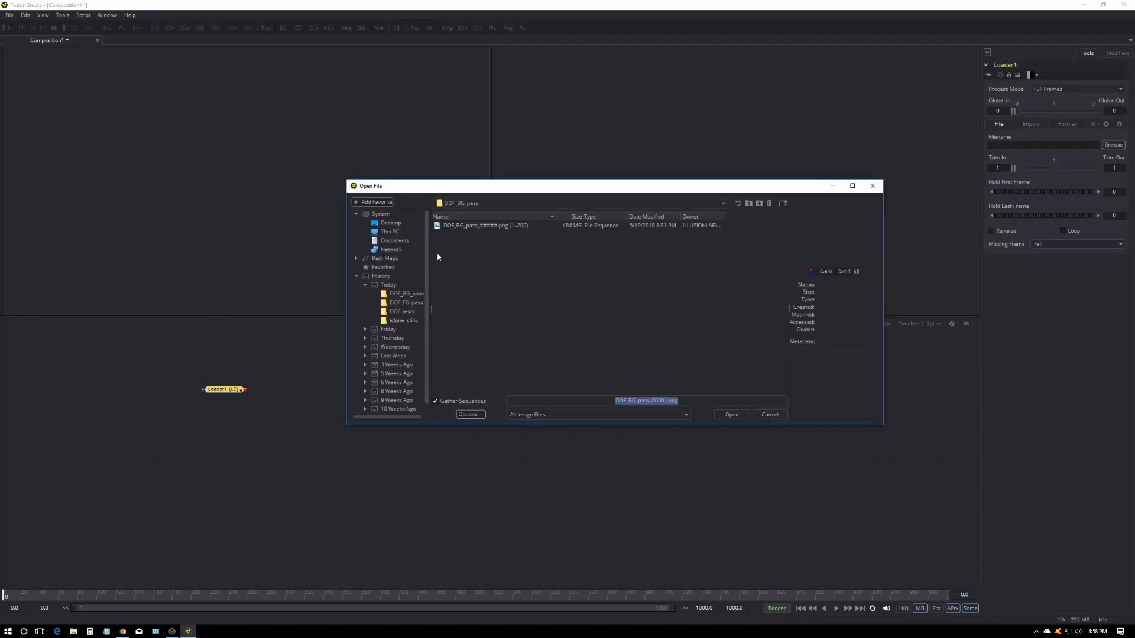
{"action": "left_click", "coordinate": [437, 228]}
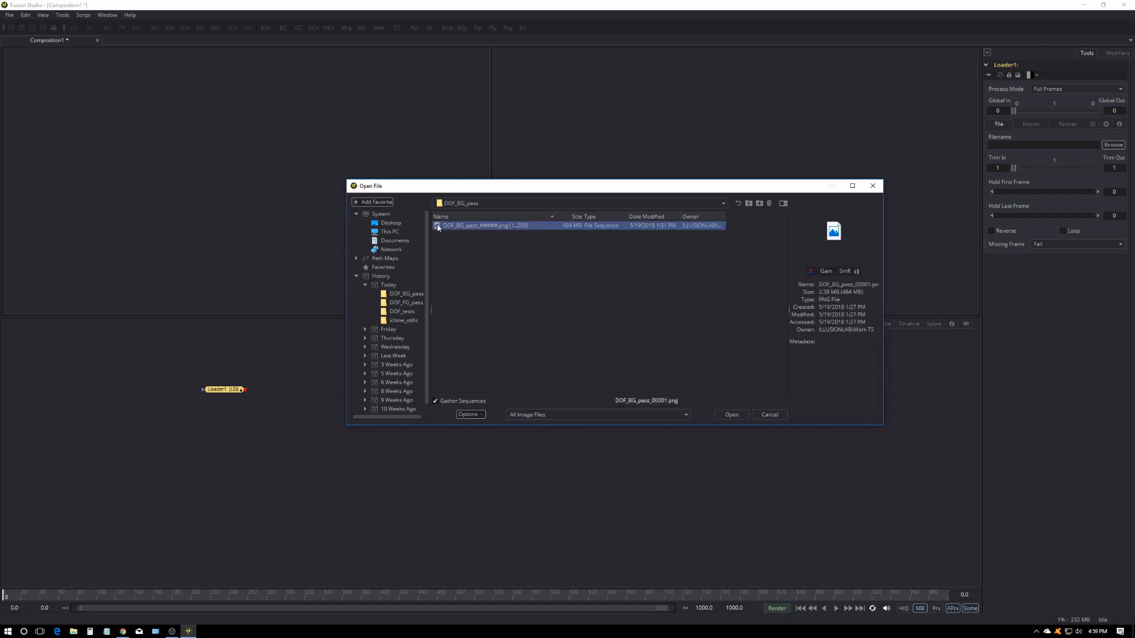
{"action": "left_click", "coordinate": [732, 414]}
{"action": "left_click_drag", "start_coordinate": [230, 393], "coordinate": [175, 416]}
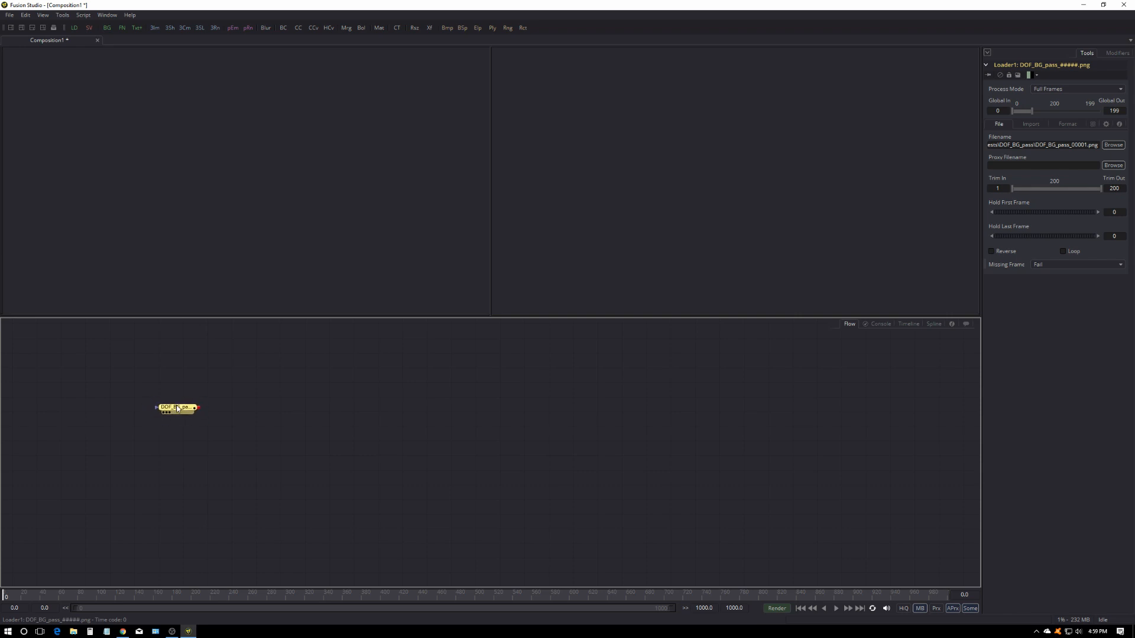
Step: Display the background loader fitted in the first viewer and enlarge the viewer area above the flow
{"action": "key", "text": "1"}
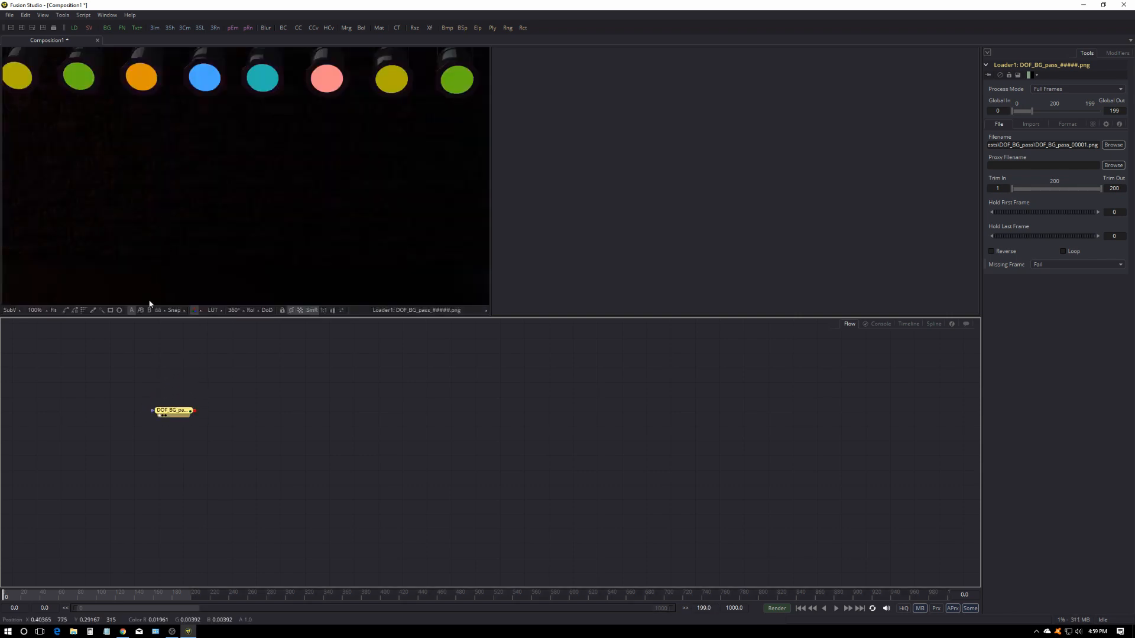
{"action": "left_click", "coordinate": [54, 311]}
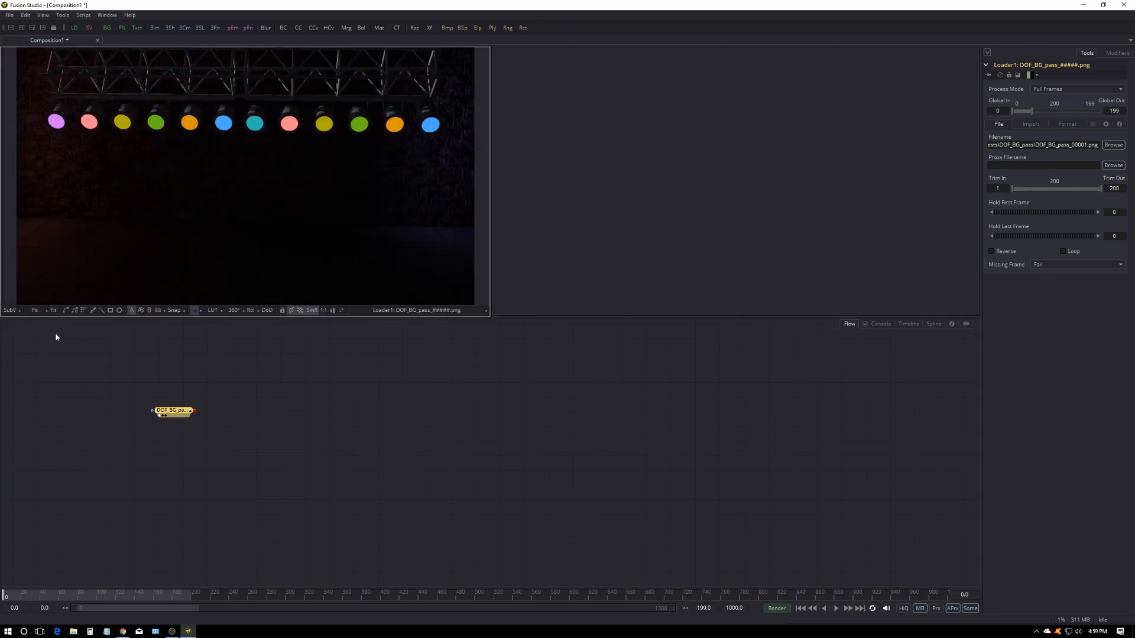
{"action": "left_click_drag", "start_coordinate": [301, 319], "coordinate": [301, 447]}
{"action": "left_click_drag", "start_coordinate": [175, 541], "coordinate": [118, 550]}
Step: Add a second Loader node that reads the PNG sequence from the DOF_FG_pass folder
{"action": "left_click", "coordinate": [179, 525]}
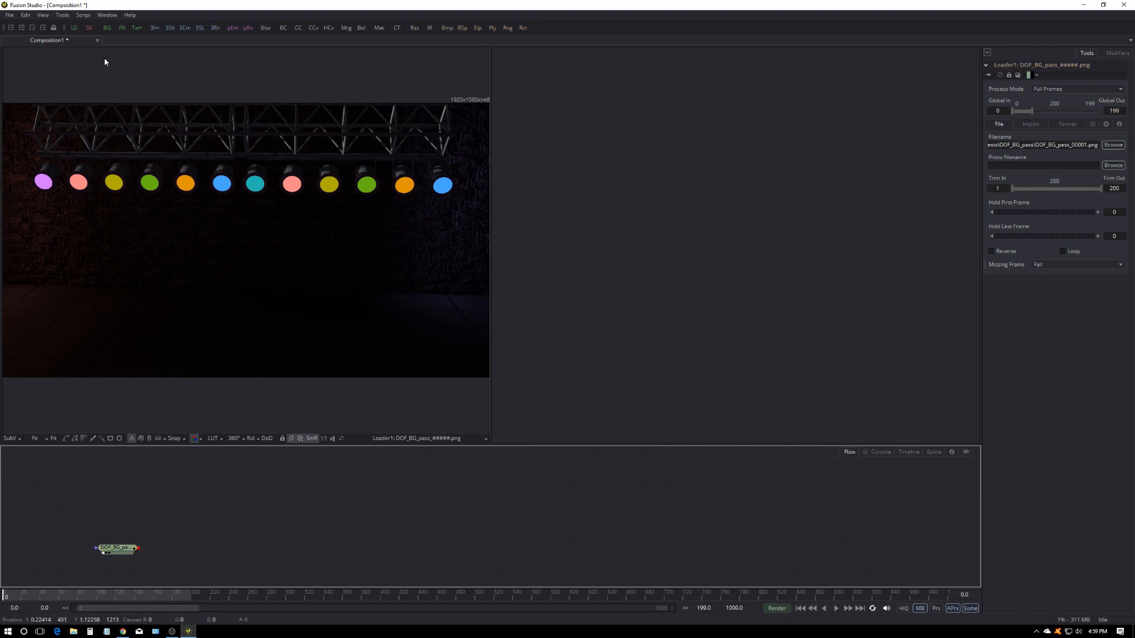
{"action": "left_click", "coordinate": [74, 28]}
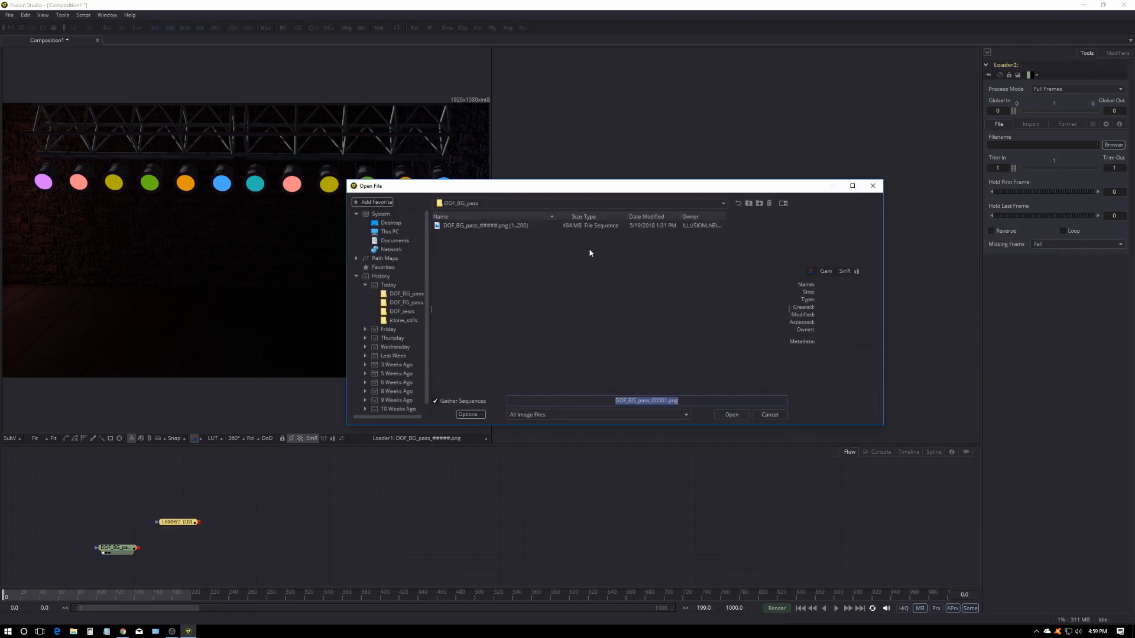
{"action": "left_click", "coordinate": [722, 203]}
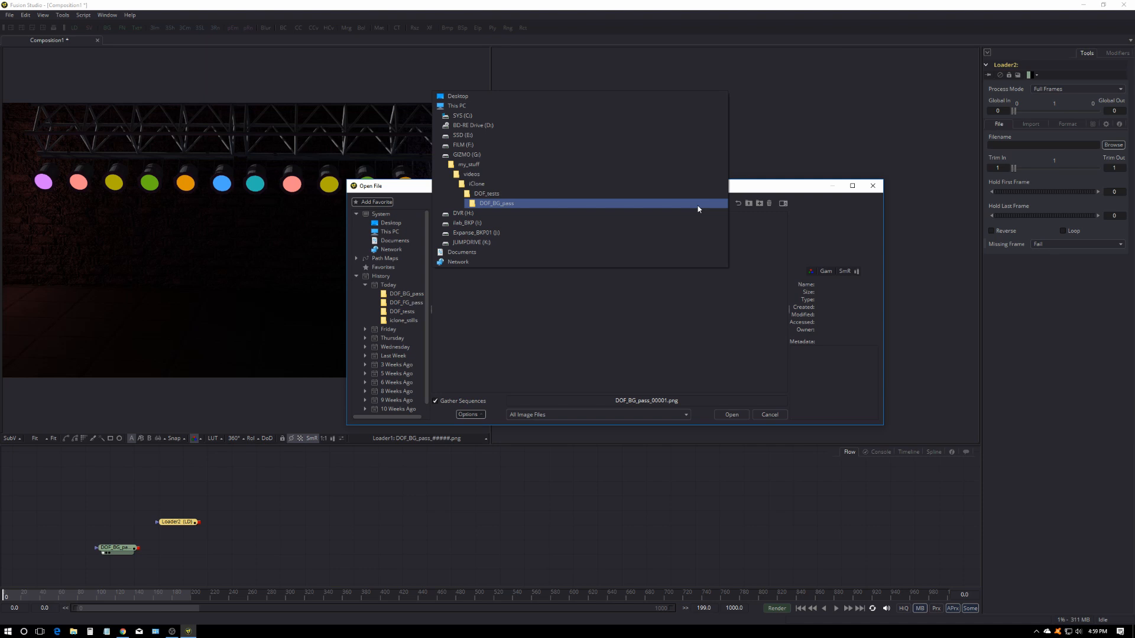
{"action": "left_click", "coordinate": [475, 195]}
{"action": "double_click", "coordinate": [437, 237]}
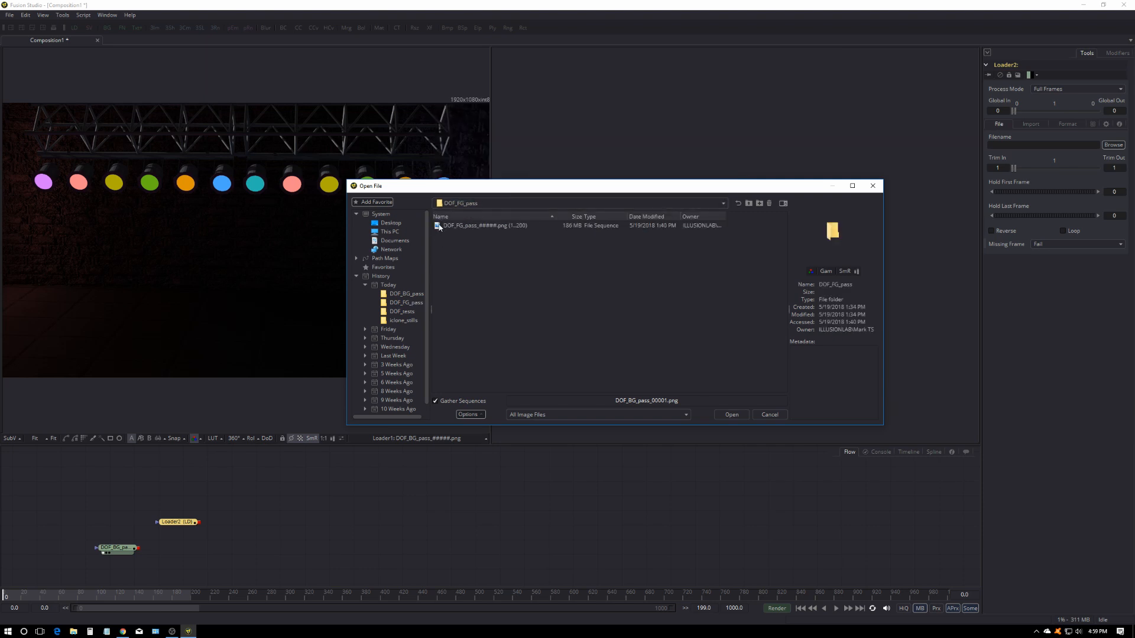
{"action": "left_click", "coordinate": [441, 226]}
{"action": "left_click", "coordinate": [732, 415]}
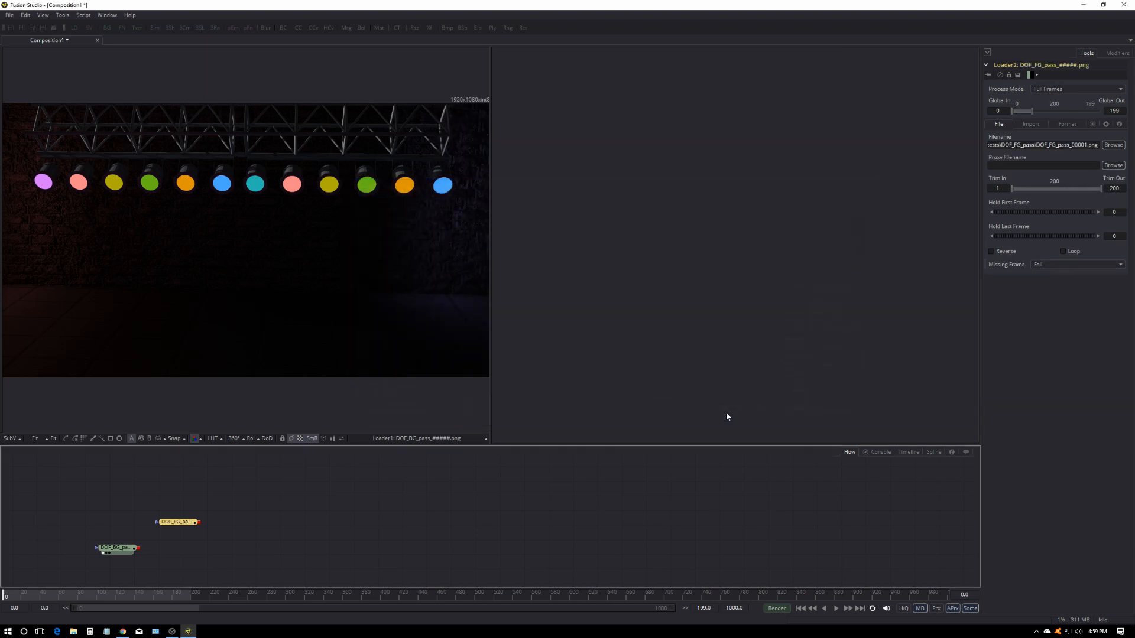
Step: Display the foreground loader in a single wide viewer and place its node above the background loader
{"action": "left_click_drag", "start_coordinate": [173, 522], "coordinate": [188, 289]}
{"action": "left_click_drag", "start_coordinate": [175, 514], "coordinate": [184, 507]}
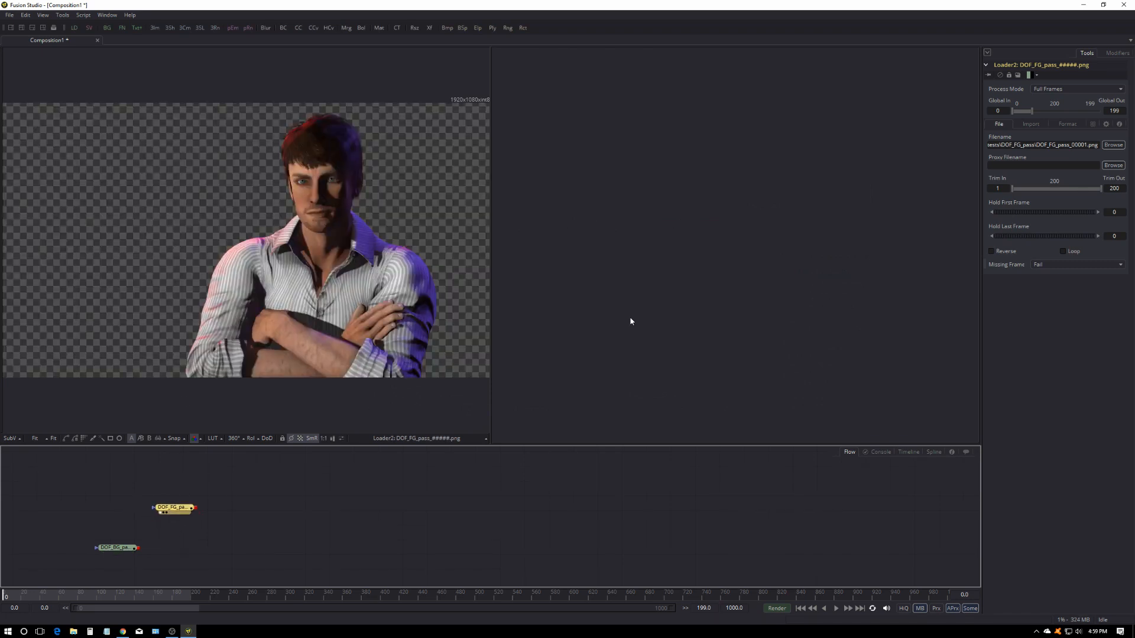
{"action": "left_click", "coordinate": [11, 28]}
{"action": "left_click_drag", "start_coordinate": [178, 514], "coordinate": [137, 505]}
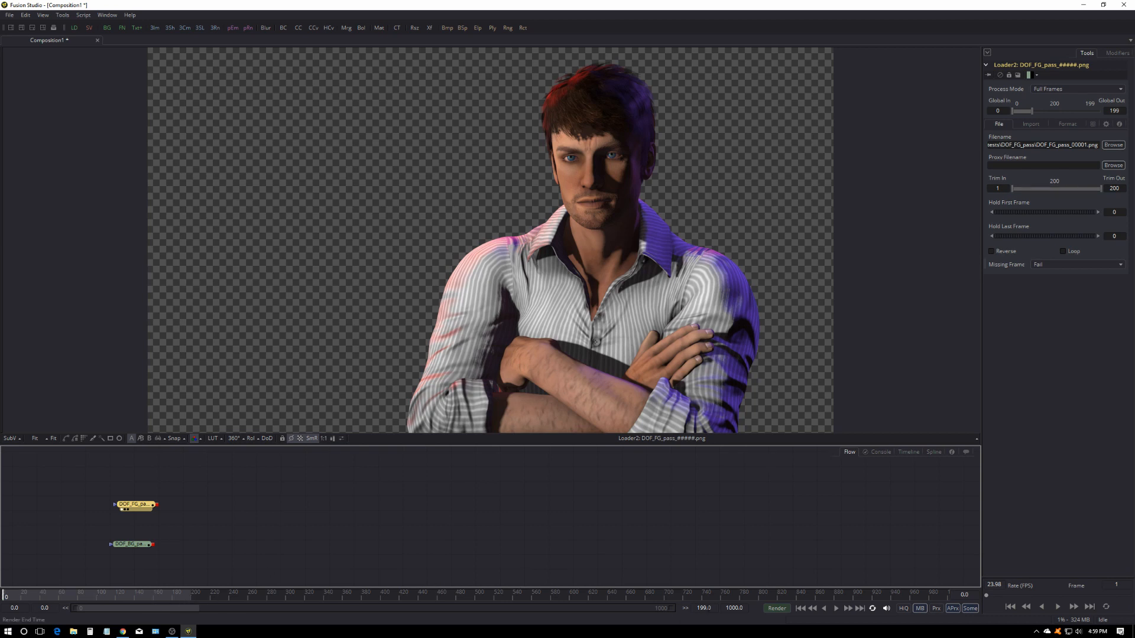
Step: Set the composition's global end frame to 199
{"action": "double_click", "coordinate": [736, 608]}
{"action": "type", "text": "199"}
{"action": "key", "text": "Return"}
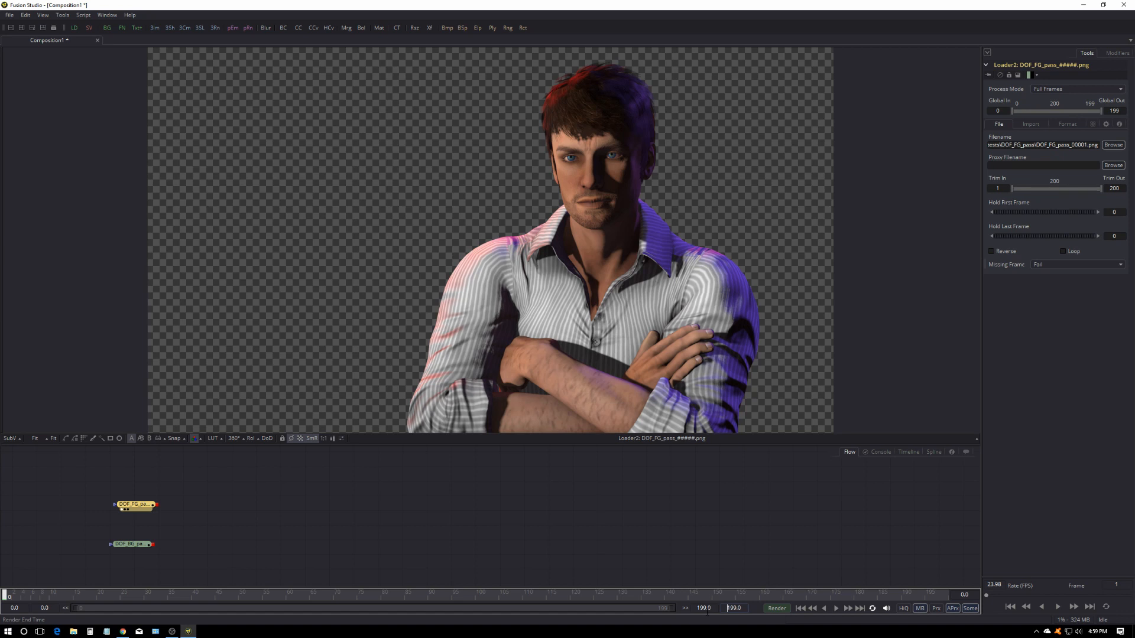
Step: Align the foreground loader above the background loader and add a Merge node beside them
{"action": "left_click_drag", "start_coordinate": [138, 506], "coordinate": [133, 507]}
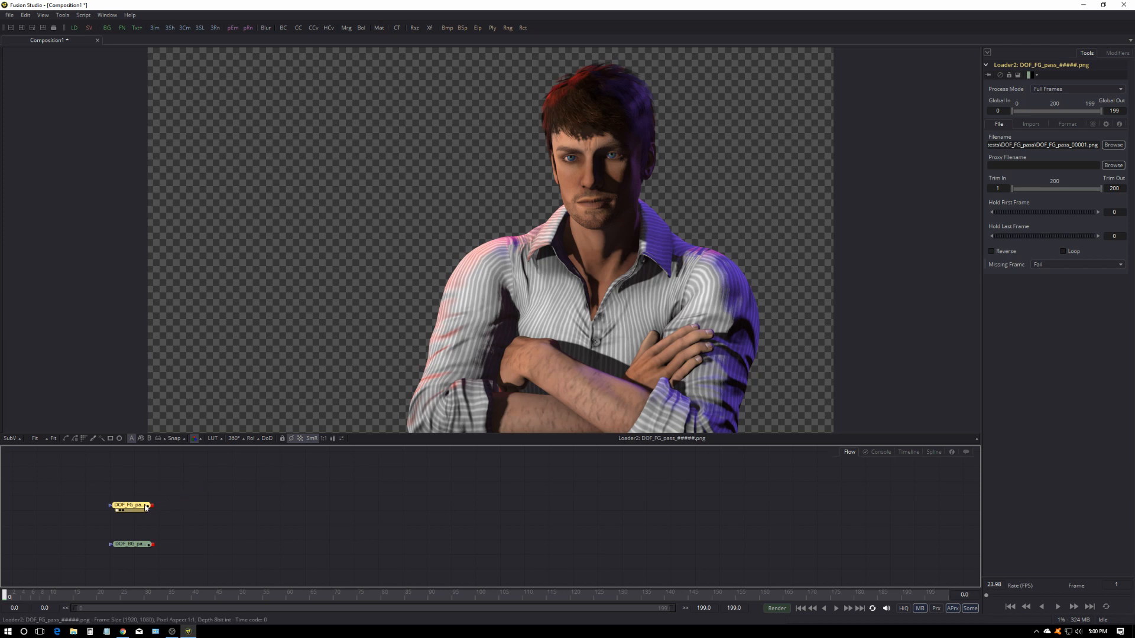
{"action": "left_click_drag", "start_coordinate": [138, 506], "coordinate": [147, 508]}
{"action": "left_click", "coordinate": [137, 545]}
{"action": "left_click", "coordinate": [168, 522]}
{"action": "left_click", "coordinate": [180, 524]}
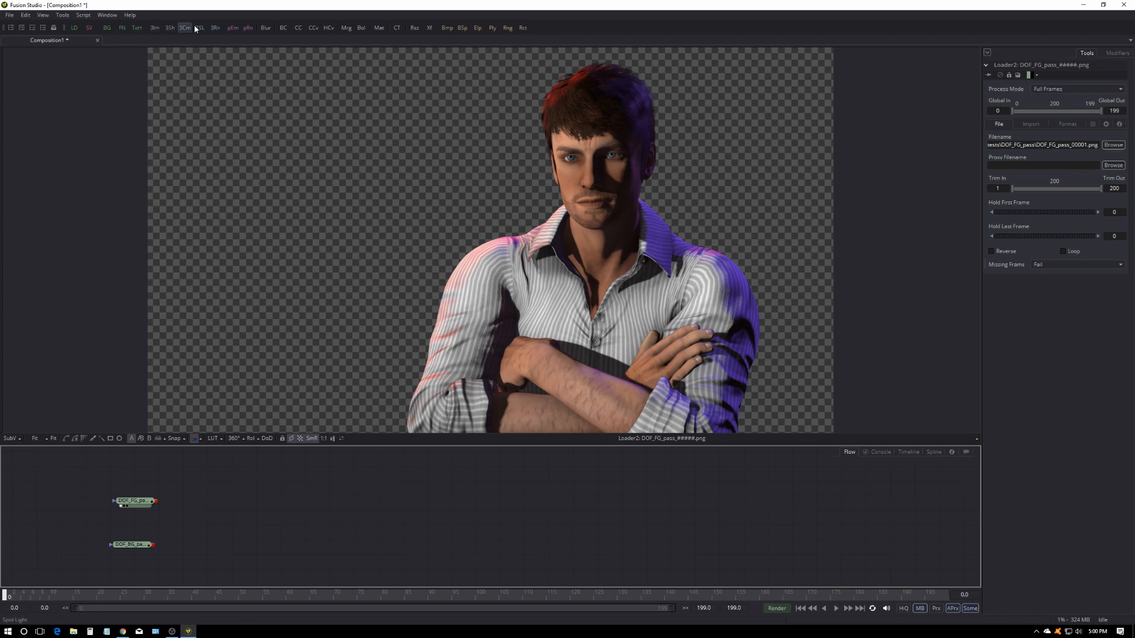
{"action": "left_click", "coordinate": [346, 28]}
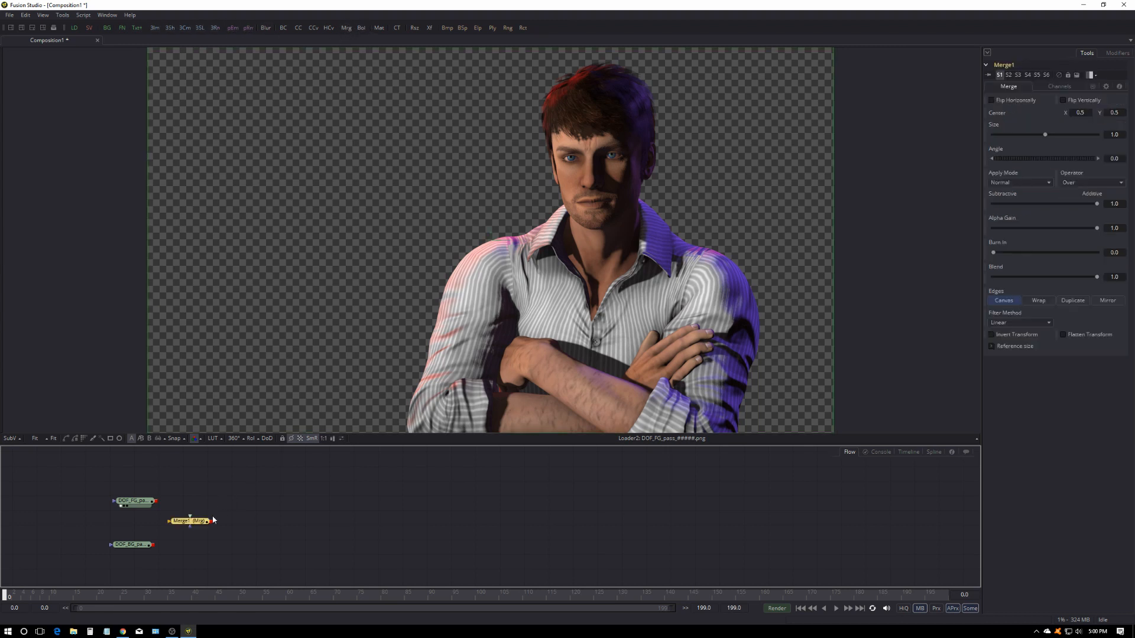
Step: Move the Merge node farther from the loaders and connect DOF_BG_pass as its background and DOF_FG_pass as its foreground
{"action": "left_click_drag", "start_coordinate": [205, 525], "coordinate": [228, 538]}
{"action": "left_click_drag", "start_coordinate": [217, 536], "coordinate": [220, 532]}
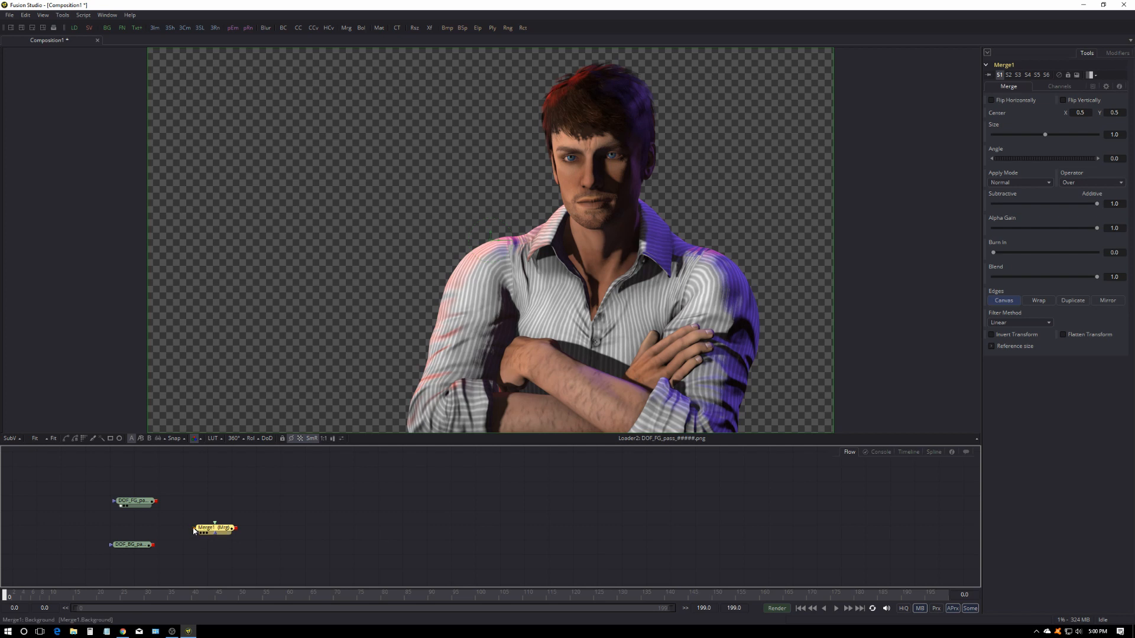
{"action": "left_click_drag", "start_coordinate": [216, 524], "coordinate": [195, 538]}
{"action": "left_click_drag", "start_coordinate": [158, 504], "coordinate": [216, 533]}
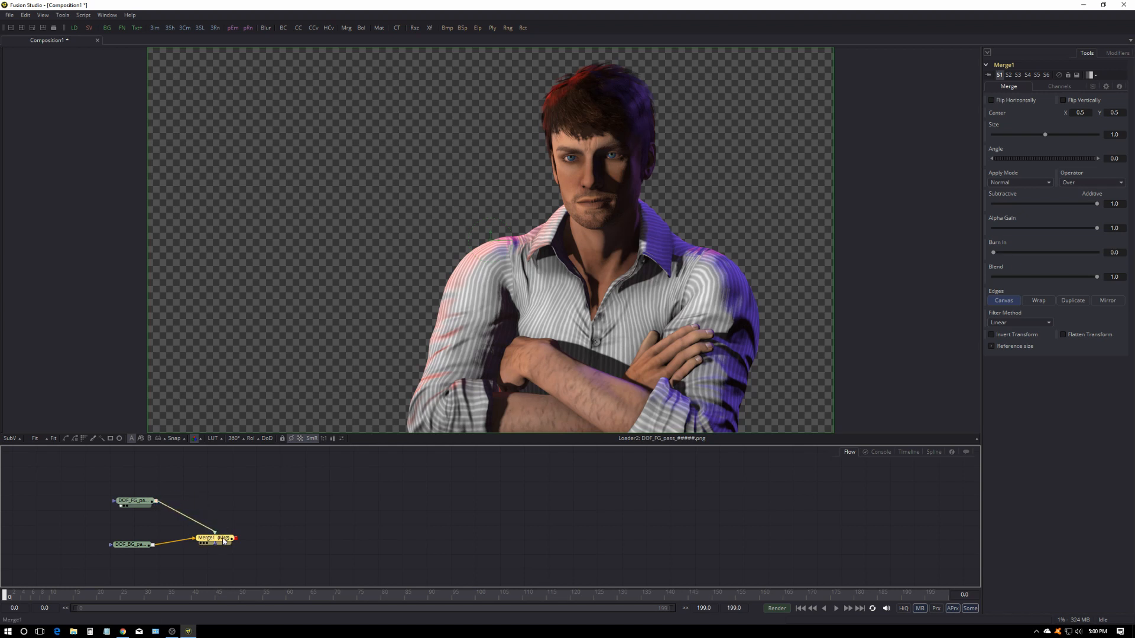
Step: Display the Merge result in the viewer, move the Merge node farther along the flow, and place DOF_FG_pass directly above it
{"action": "left_click_drag", "start_coordinate": [223, 538], "coordinate": [280, 366]}
{"action": "left_click_drag", "start_coordinate": [227, 542], "coordinate": [364, 551]}
{"action": "left_click_drag", "start_coordinate": [139, 503], "coordinate": [355, 514]}
{"action": "left_click", "coordinate": [355, 548]}
{"action": "left_click", "coordinate": [347, 523]}
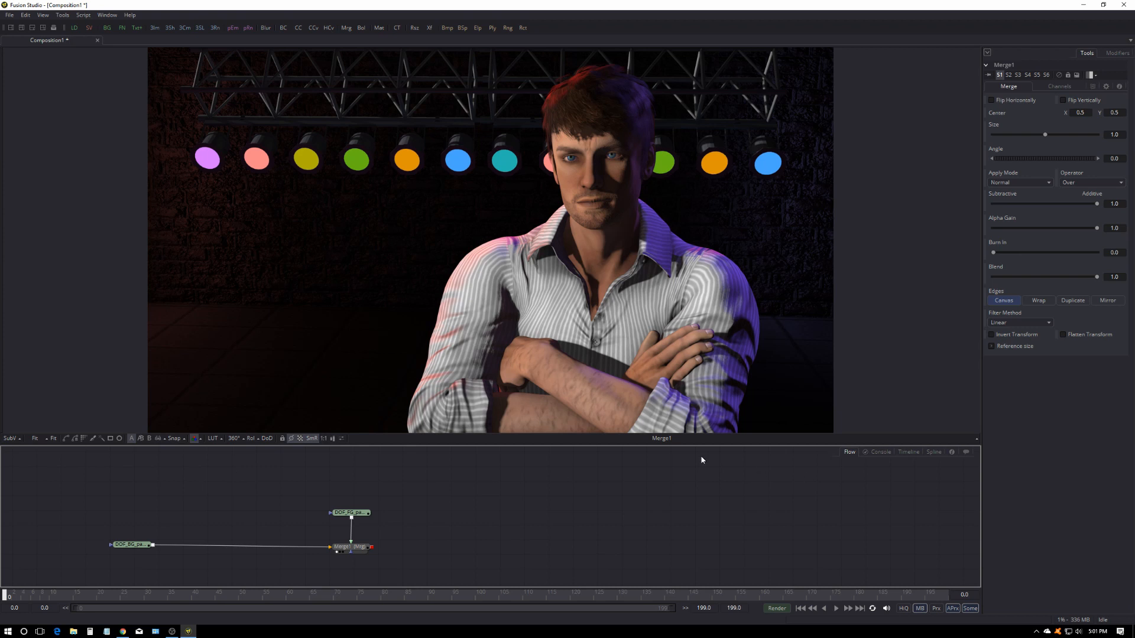
Step: Insert a Defocus node on the connection between DOF_BG_pass and Merge, and line up the nodes in a row
{"action": "right_click", "coordinate": [225, 488]}
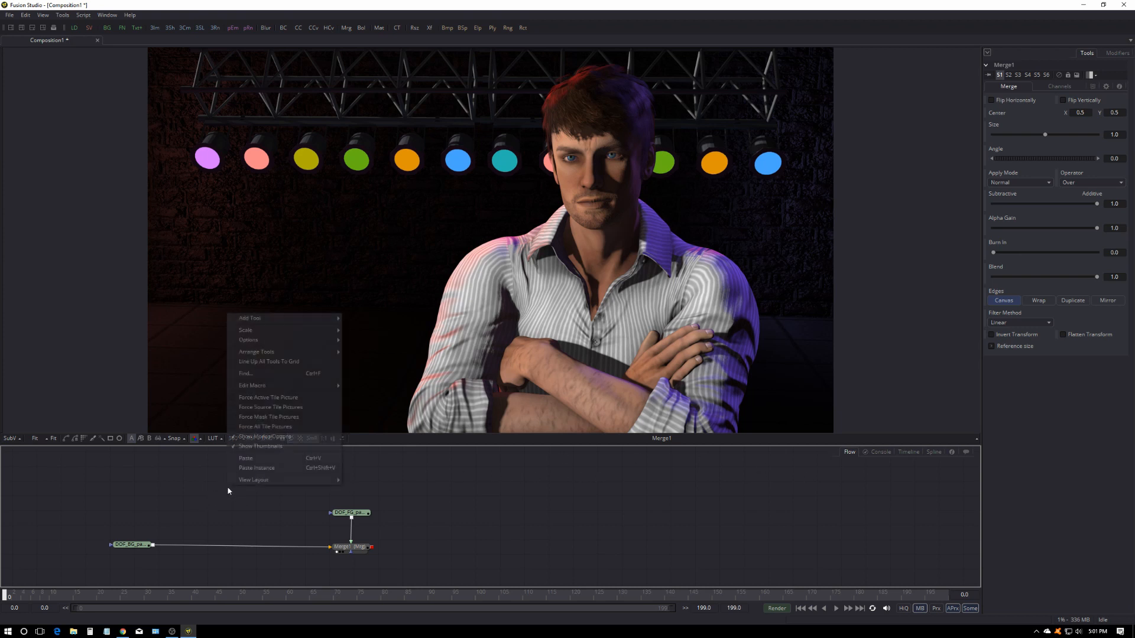
{"action": "mouse_move", "coordinate": [282, 319]}
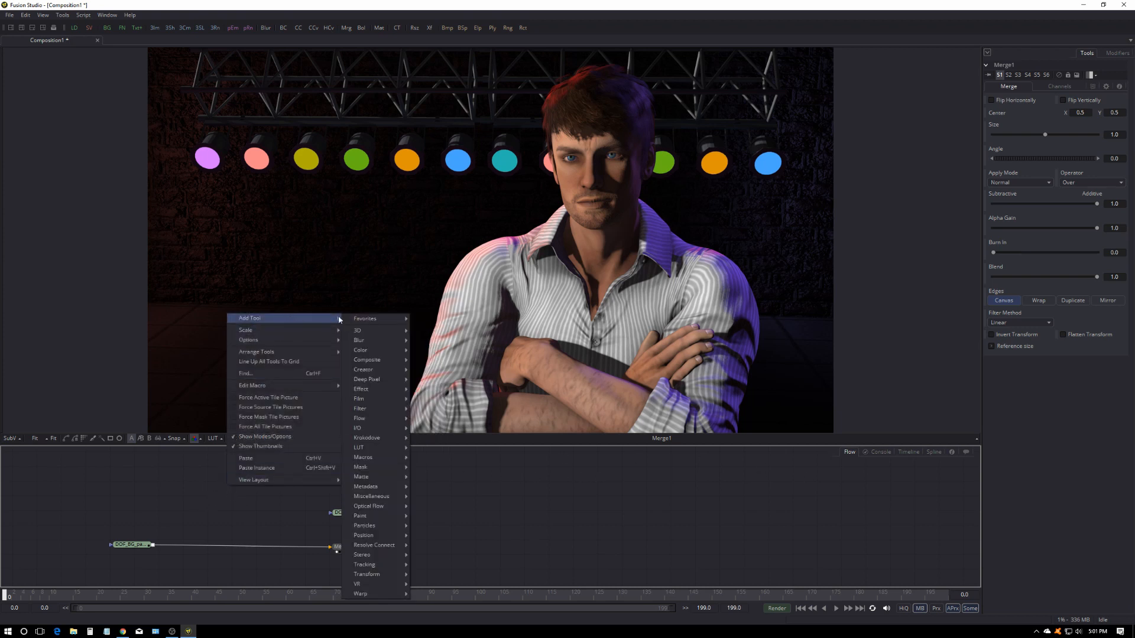
{"action": "mouse_move", "coordinate": [370, 342]}
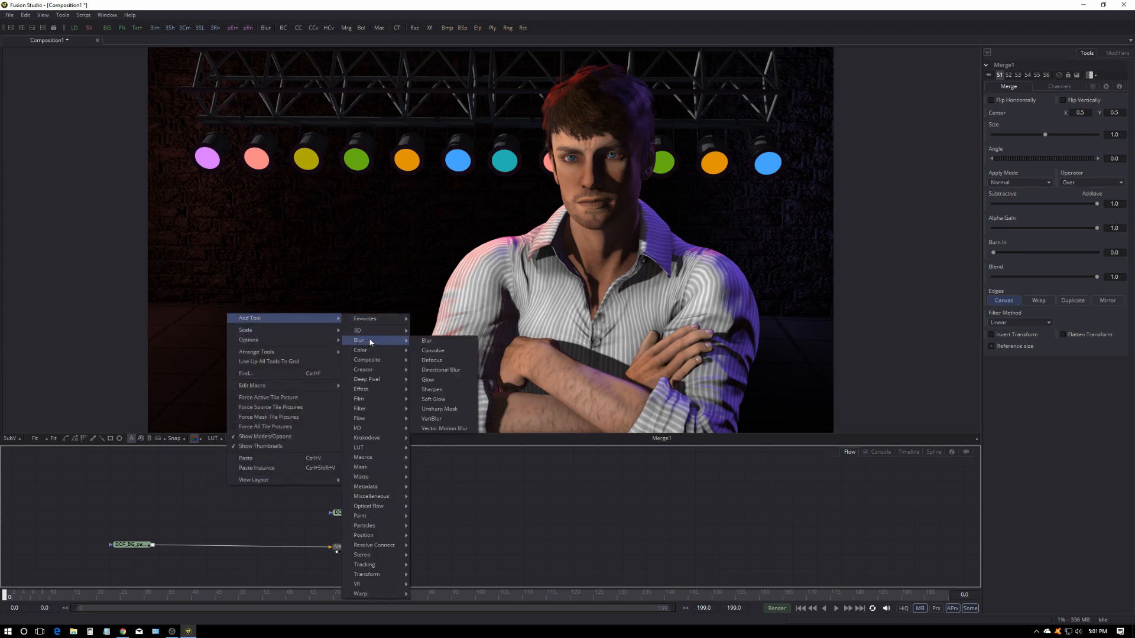
{"action": "left_click", "coordinate": [455, 360]}
{"action": "left_click_drag", "start_coordinate": [235, 494], "coordinate": [245, 547]}
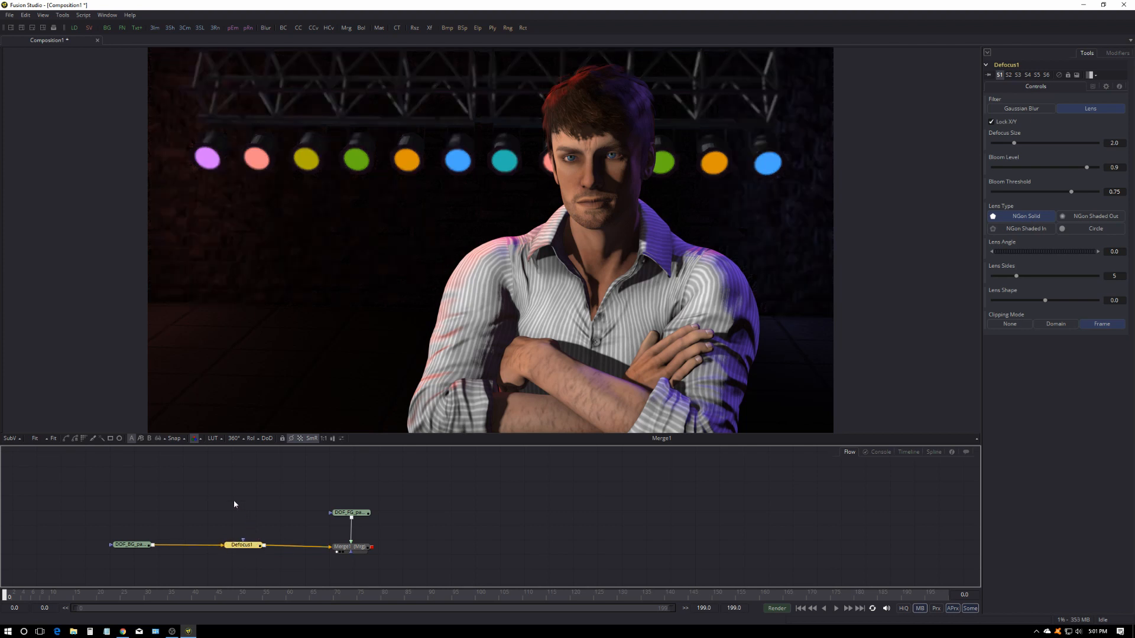
{"action": "left_click_drag", "start_coordinate": [242, 547], "coordinate": [242, 546]}
{"action": "left_click_drag", "start_coordinate": [134, 549], "coordinate": [136, 549]}
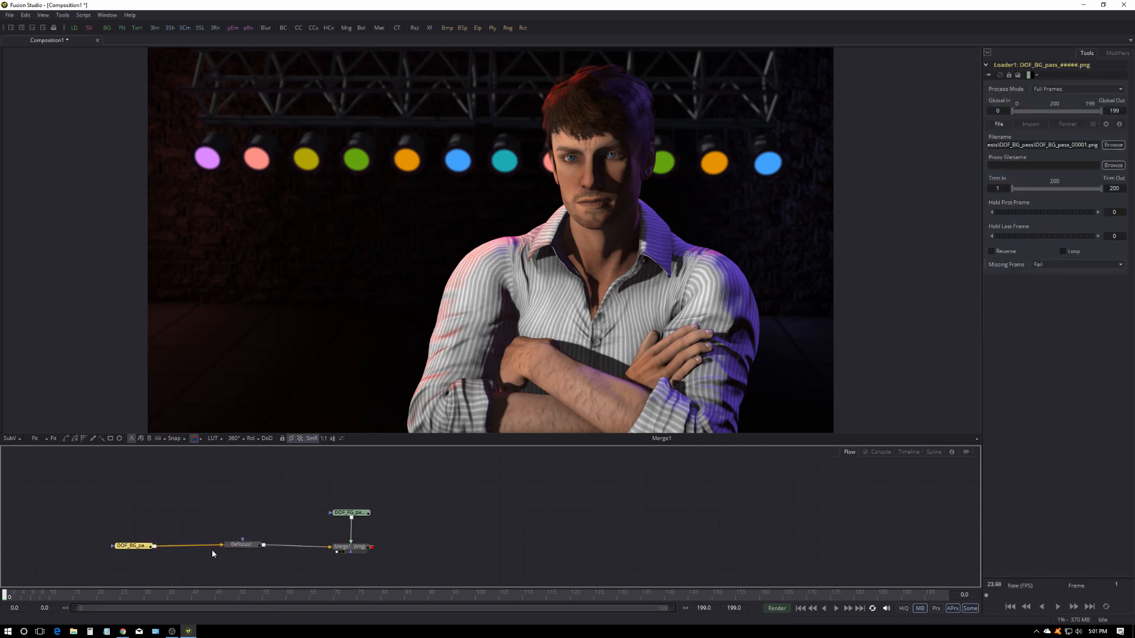
{"action": "left_click_drag", "start_coordinate": [243, 547], "coordinate": [242, 548]}
{"action": "left_click", "coordinate": [342, 548]}
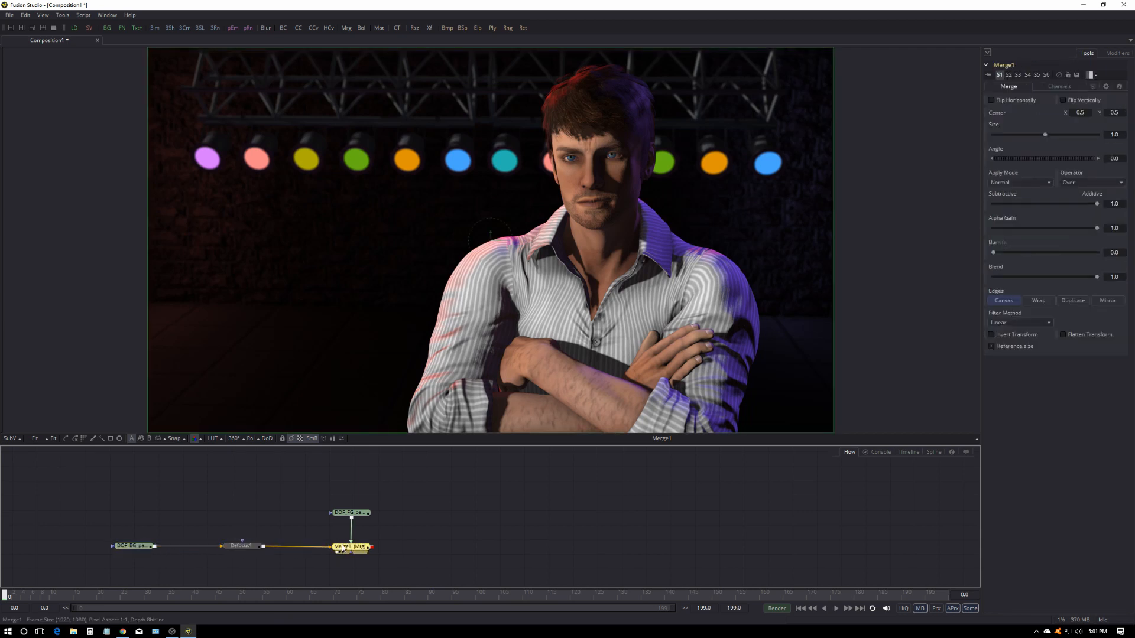
Step: Set the Defocus node's lens type to Circle and defocus size to about 5.38, checking the last and first frames
{"action": "left_click", "coordinate": [244, 548]}
{"action": "left_click_drag", "start_coordinate": [1015, 142], "coordinate": [1059, 146]}
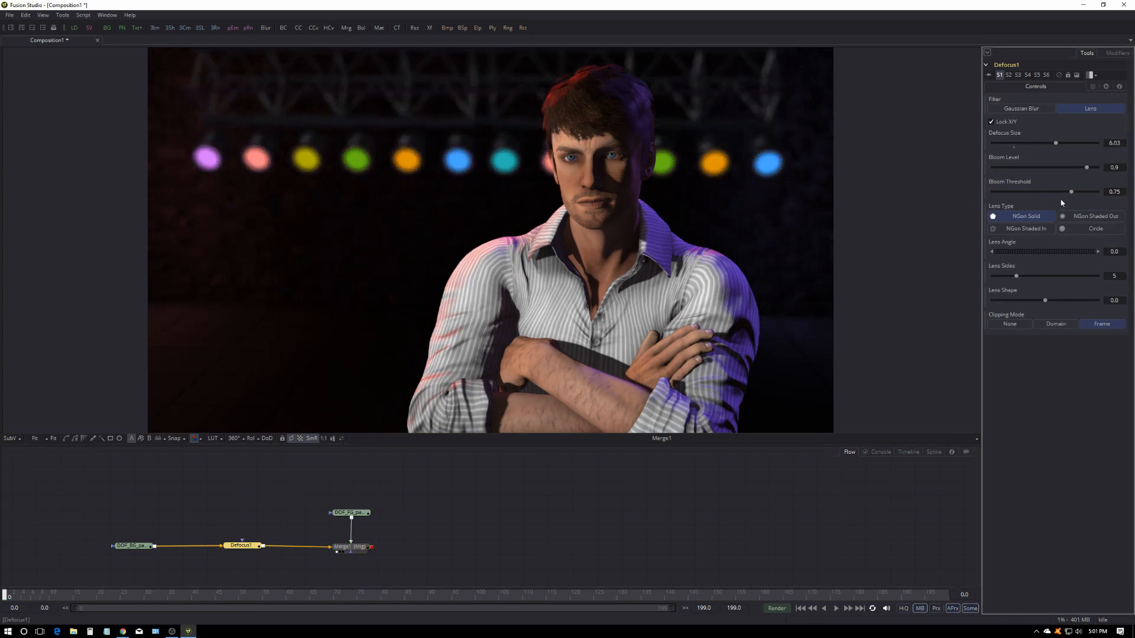
{"action": "left_click", "coordinate": [1101, 230]}
{"action": "left_click_drag", "start_coordinate": [1056, 144], "coordinate": [1041, 145]}
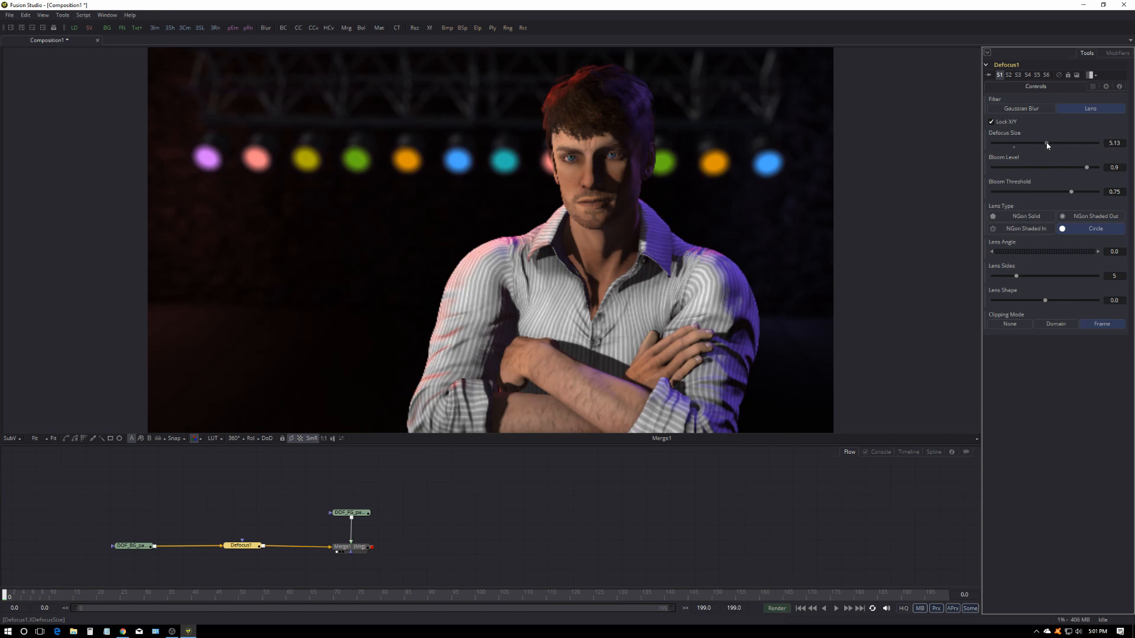
{"action": "left_click_drag", "start_coordinate": [1050, 145], "coordinate": [1048, 145]}
{"action": "left_click", "coordinate": [860, 609]}
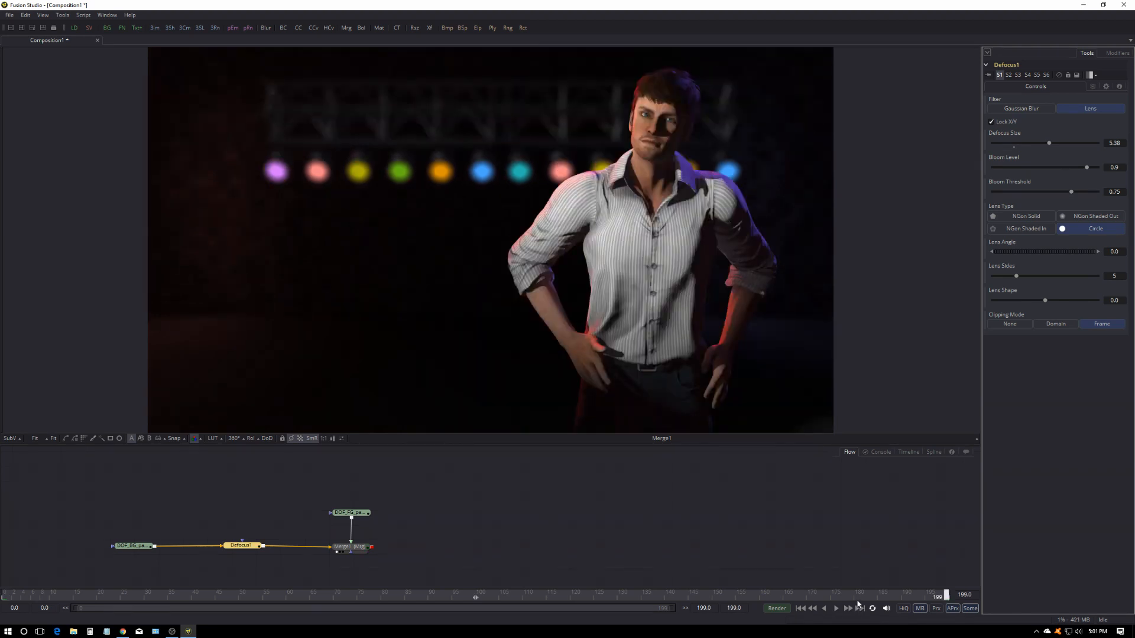
{"action": "left_click", "coordinate": [800, 608]}
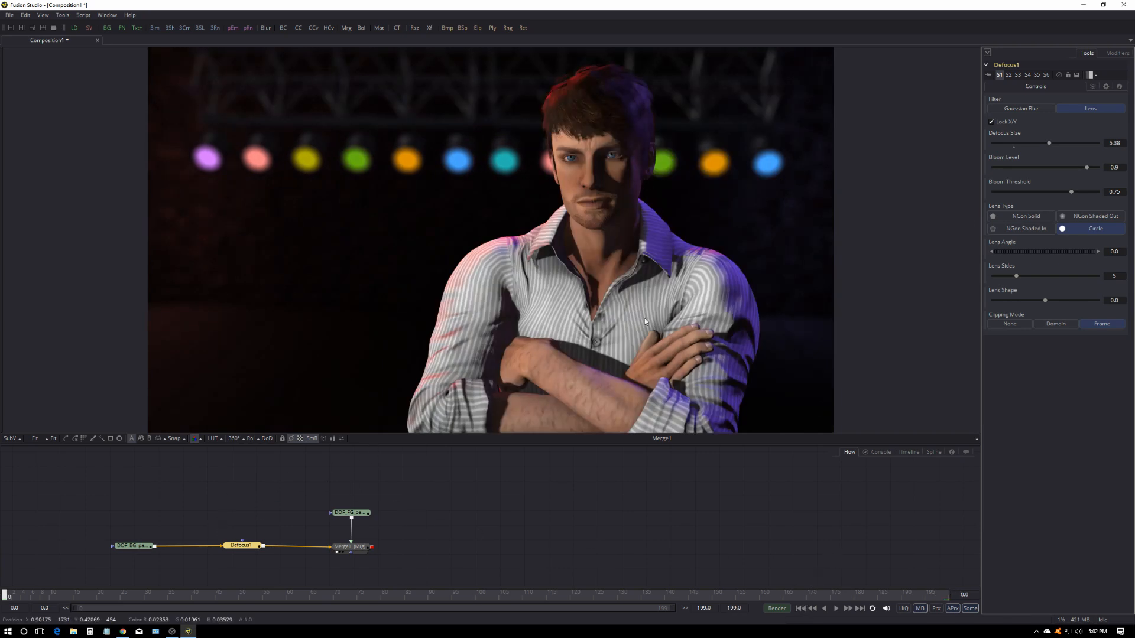
Step: Animate the Defocus node's defocus size from about 5.98 at frame 0 to about 3.03 at frame 199
{"action": "left_click_drag", "start_coordinate": [244, 546], "coordinate": [246, 546]}
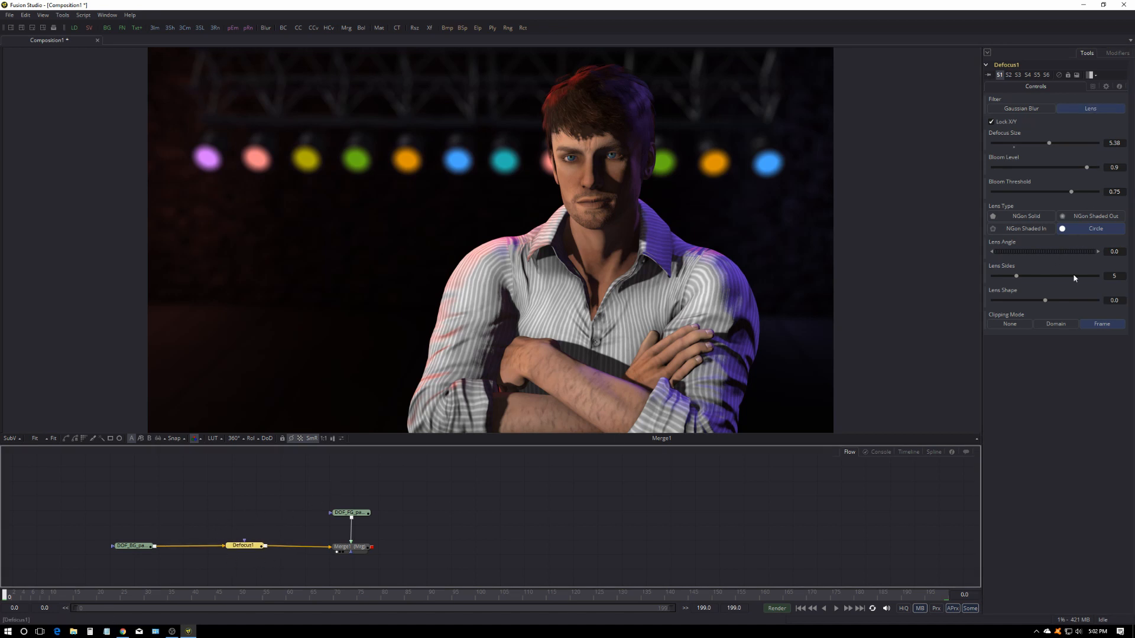
{"action": "right_click", "coordinate": [1010, 135]}
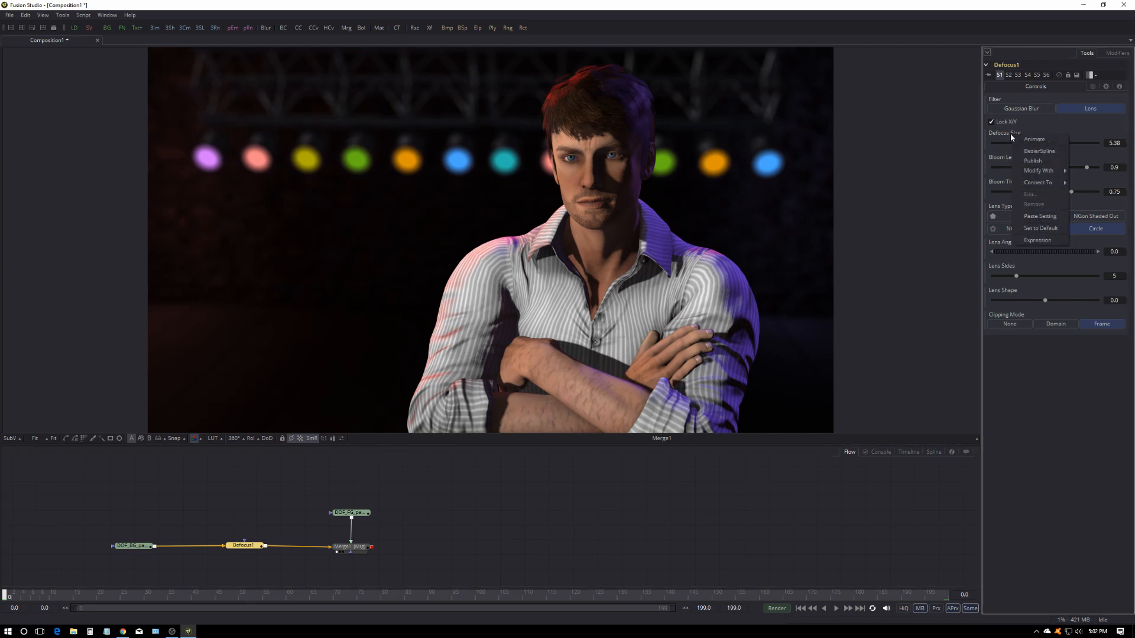
{"action": "left_click", "coordinate": [1044, 141]}
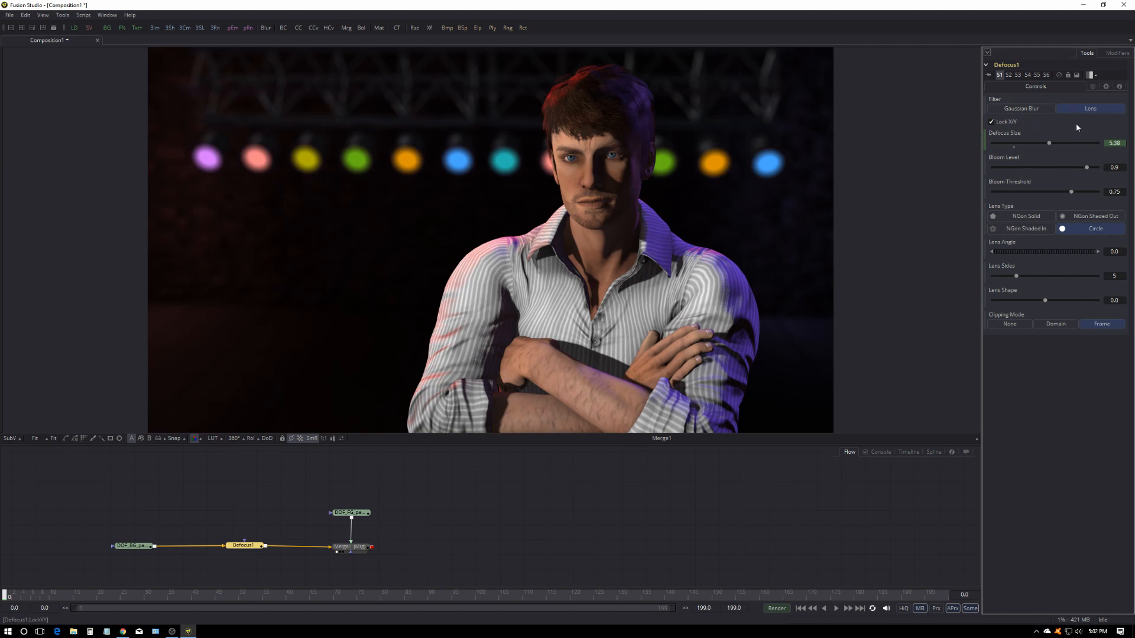
{"action": "mouse_move", "coordinate": [1050, 143]}
{"action": "left_mouse_down"}
{"action": "mouse_move", "coordinate": [1035, 147]}
{"action": "mouse_move", "coordinate": [1049, 144]}
{"action": "left_mouse_up"}
{"action": "left_click", "coordinate": [860, 609]}
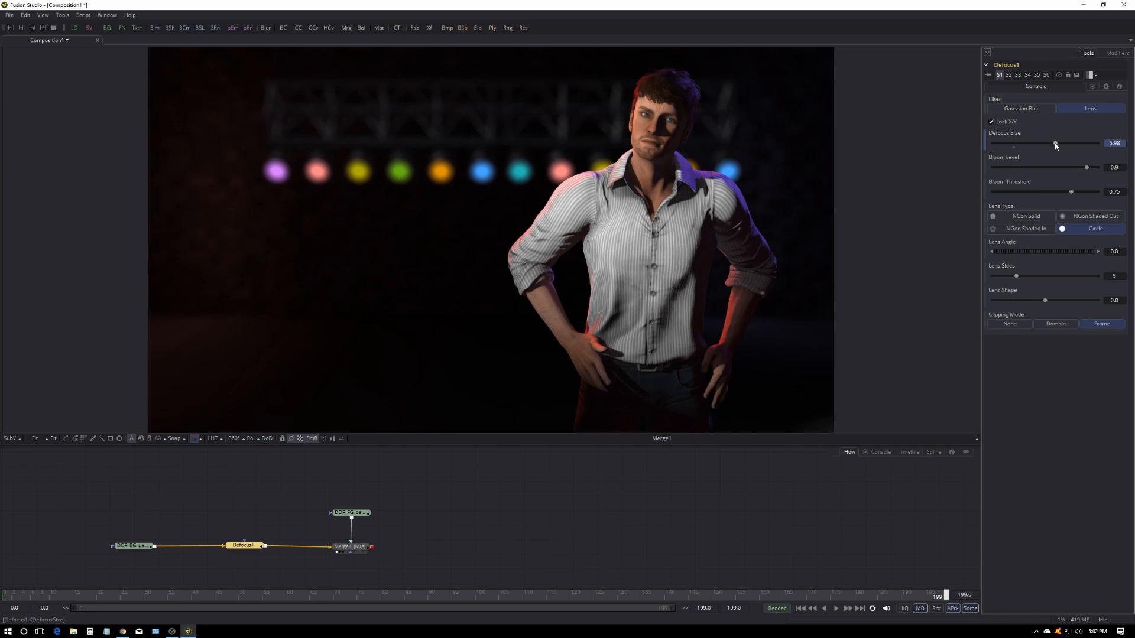
{"action": "left_click_drag", "start_coordinate": [1055, 144], "coordinate": [1041, 146]}
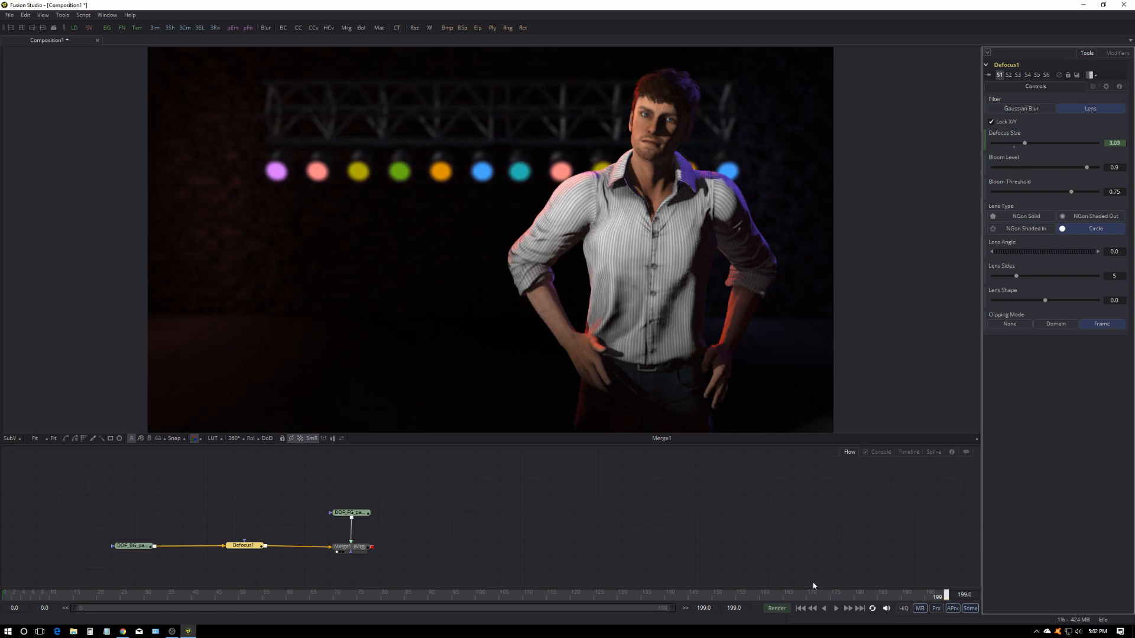
{"action": "left_click", "coordinate": [800, 609]}
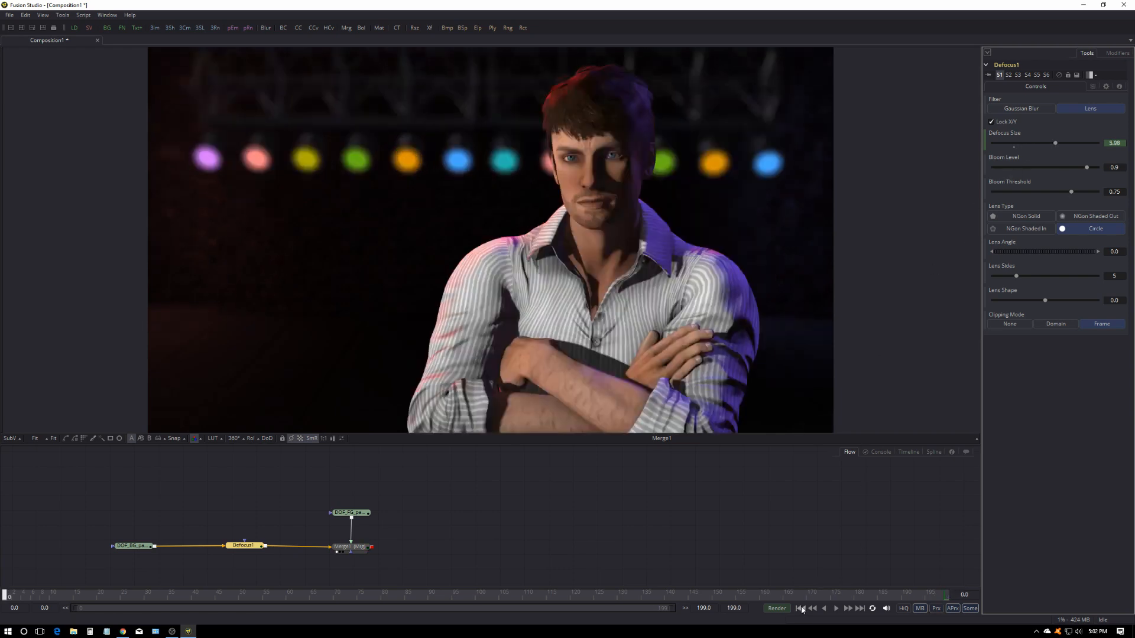
Step: Play back the composite to review the animated background defocus, and return to the first frame
{"action": "left_click", "coordinate": [835, 609]}
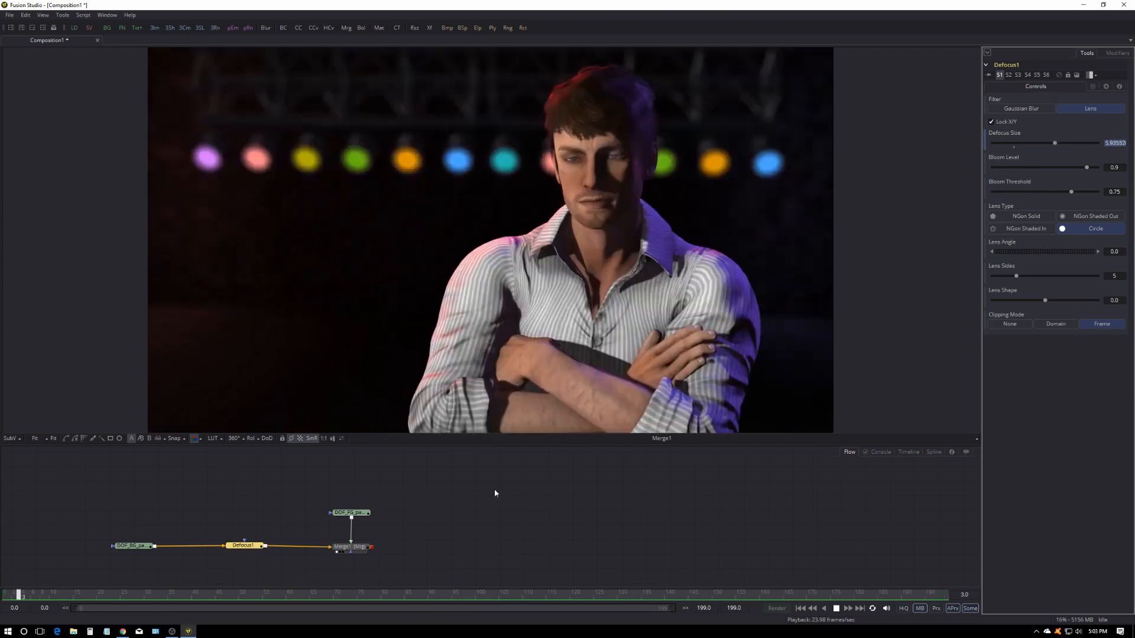
{"action": "key", "text": "space"}
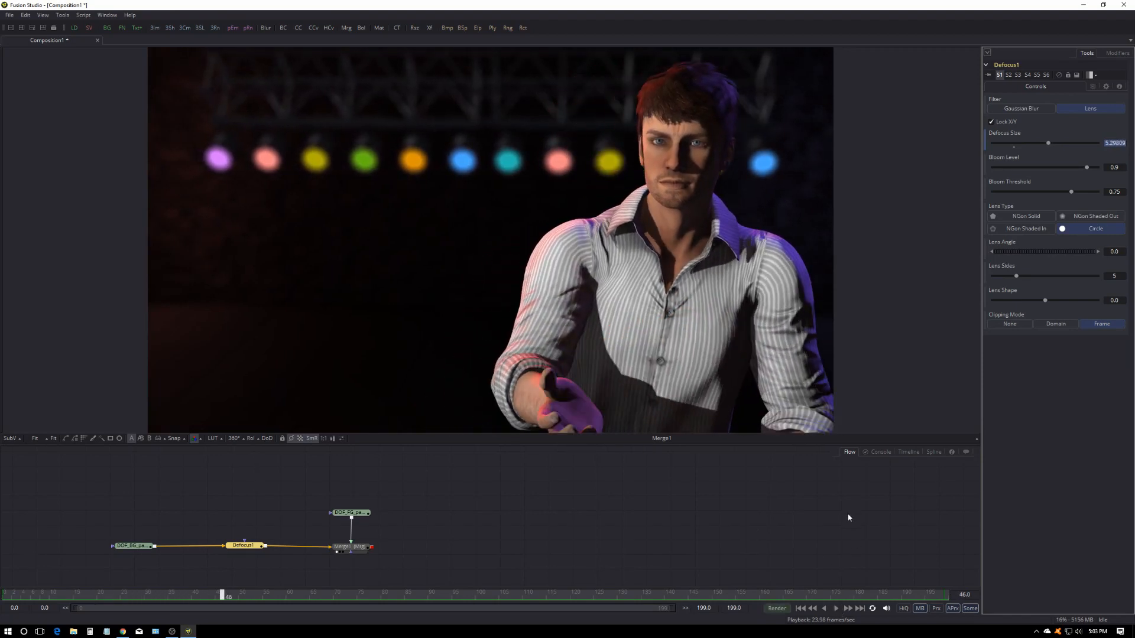
{"action": "left_click", "coordinate": [800, 608]}
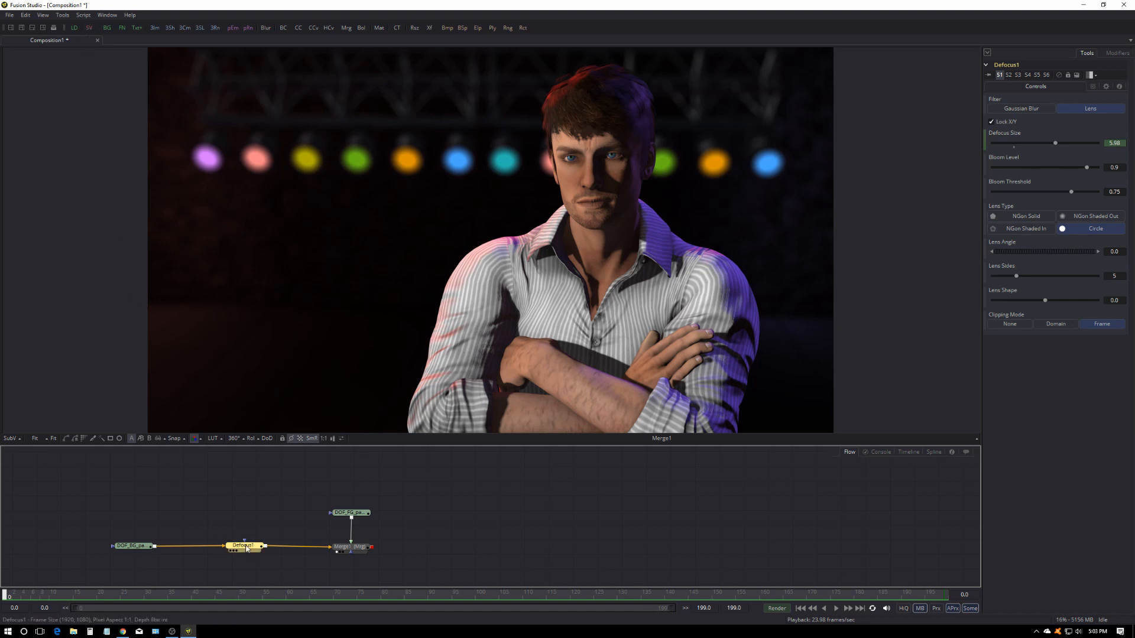
Step: Add a Saver node after Merge and choose DOF_test.mp4 in the DOF_tests folder as its output file
{"action": "left_click", "coordinate": [347, 549]}
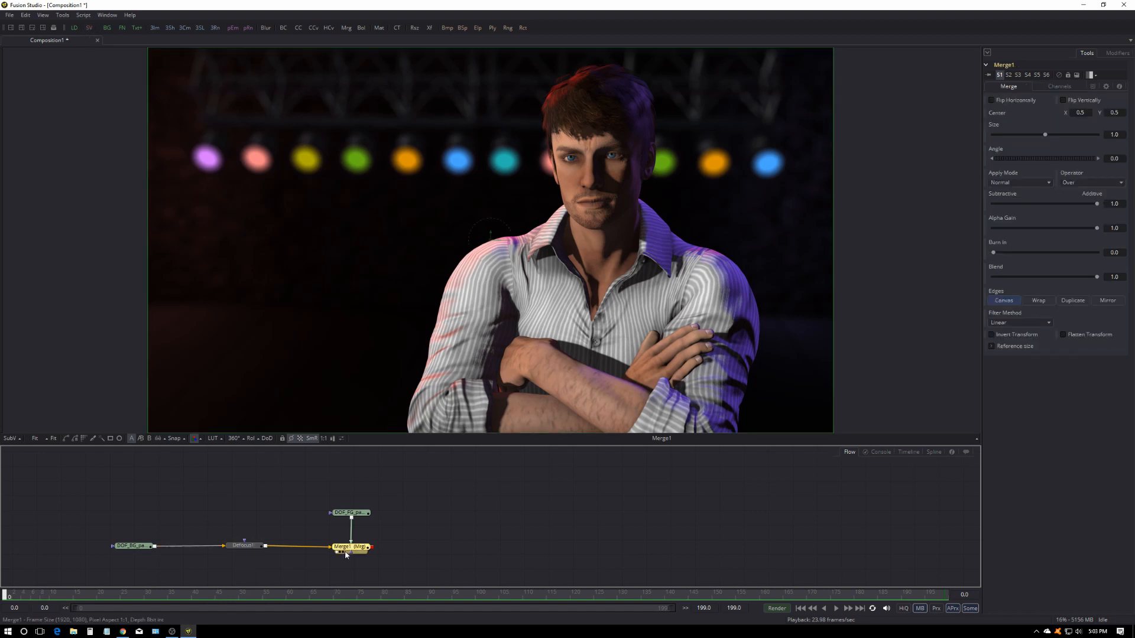
{"action": "left_click", "coordinate": [89, 28]}
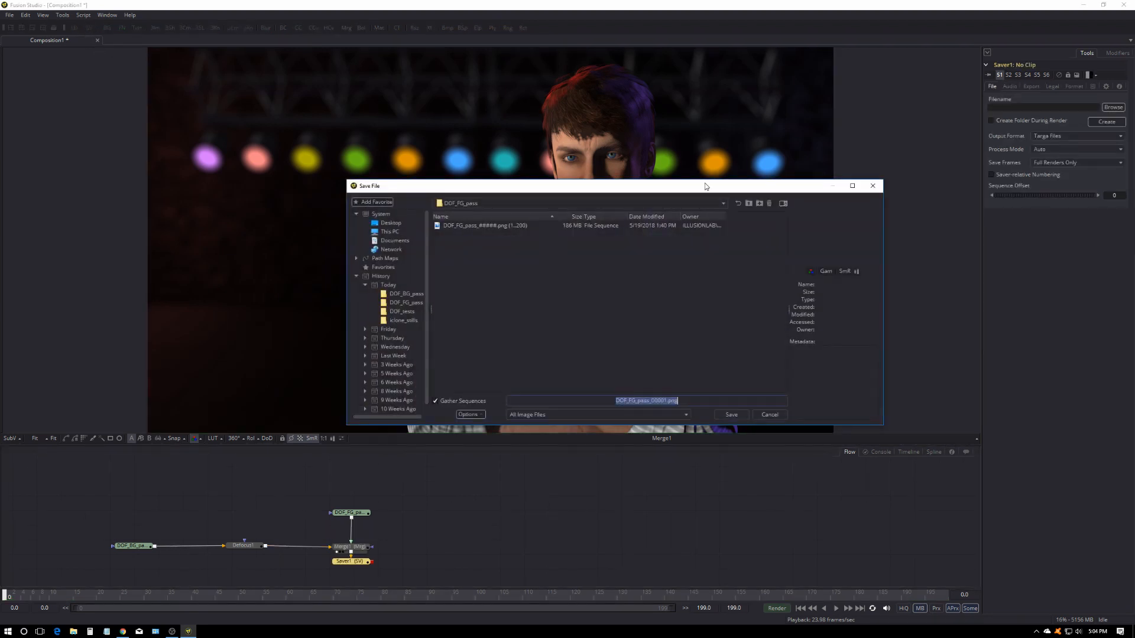
{"action": "left_click", "coordinate": [725, 204]}
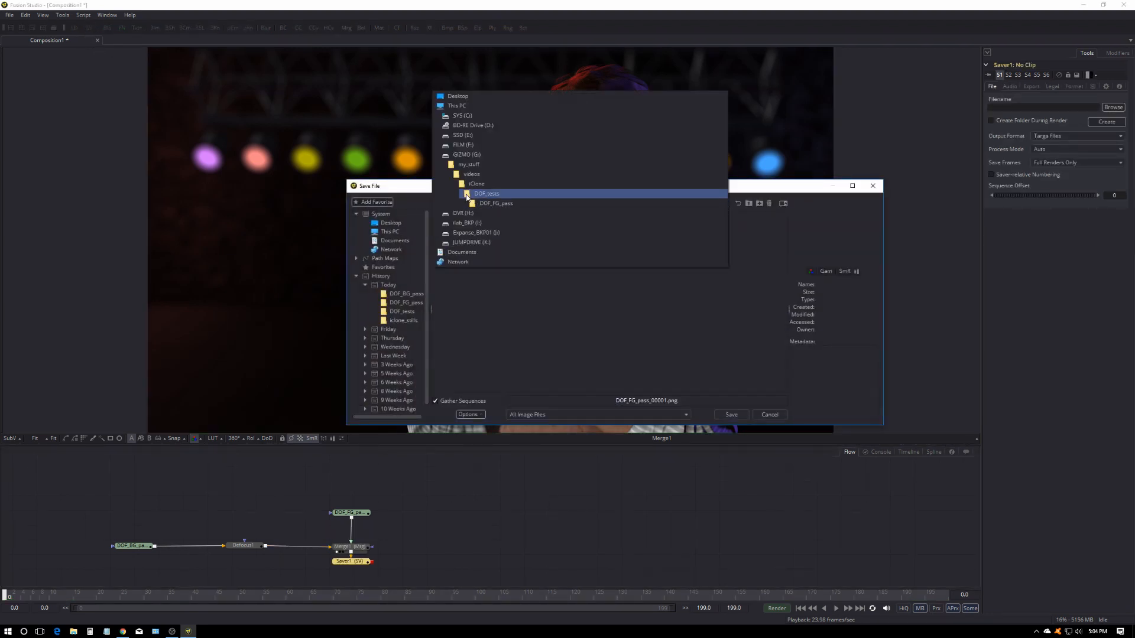
{"action": "left_click", "coordinate": [467, 195]}
{"action": "left_click", "coordinate": [469, 254]}
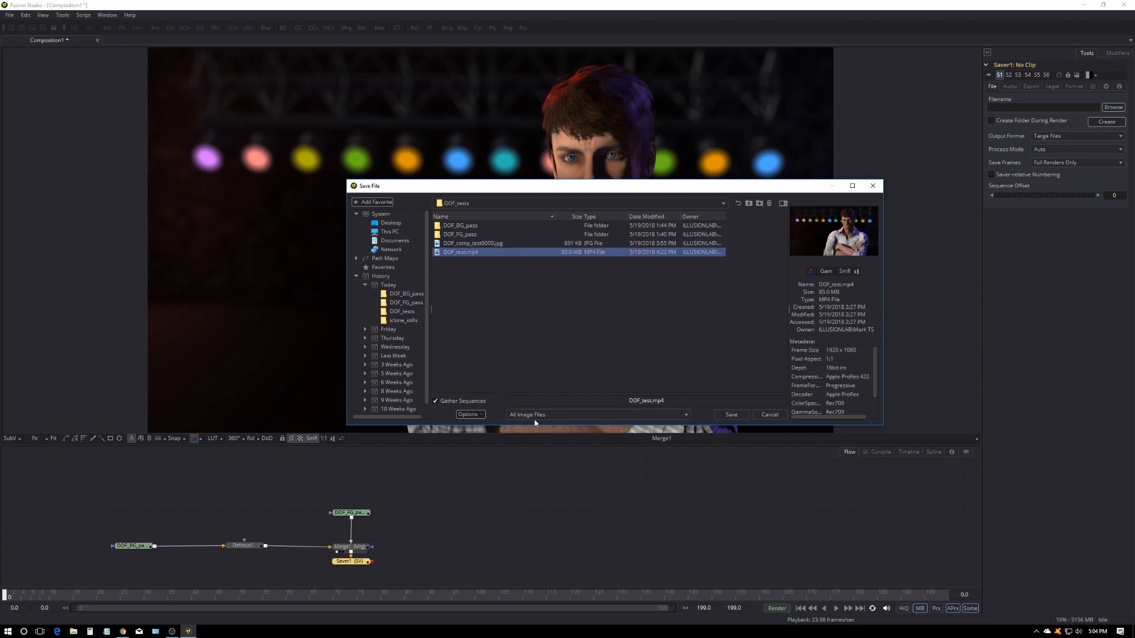
Step: Set the Saver's file type to QuickTime Movies and save as DOF_test.mp4, replacing the existing file
{"action": "left_click", "coordinate": [558, 413]}
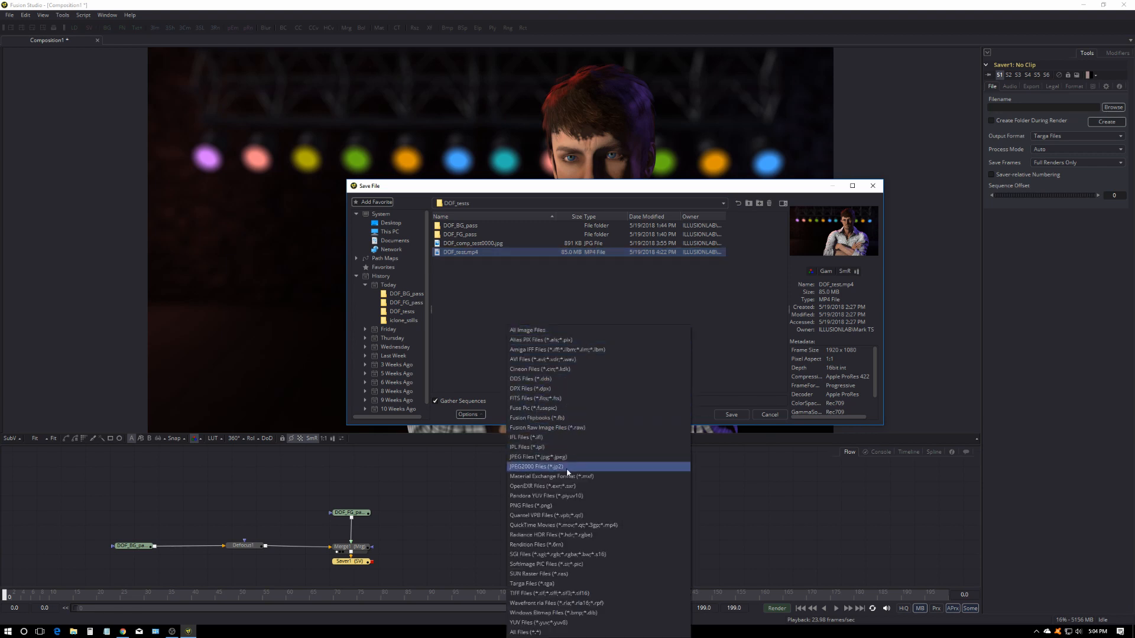
{"action": "left_click", "coordinate": [566, 526]}
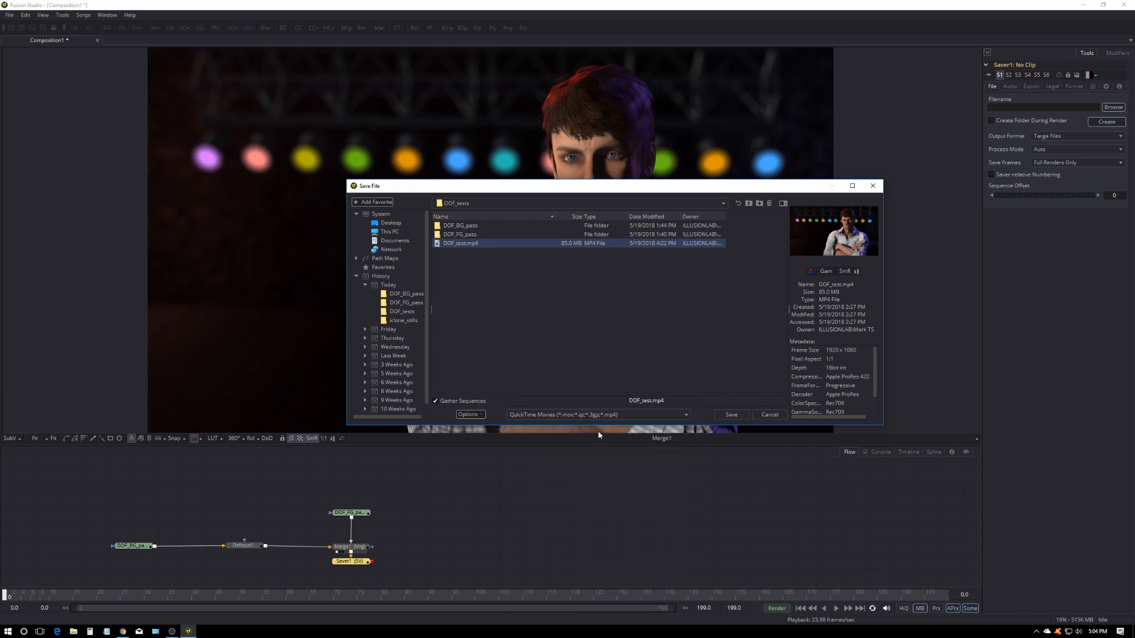
{"action": "left_click", "coordinate": [651, 402]}
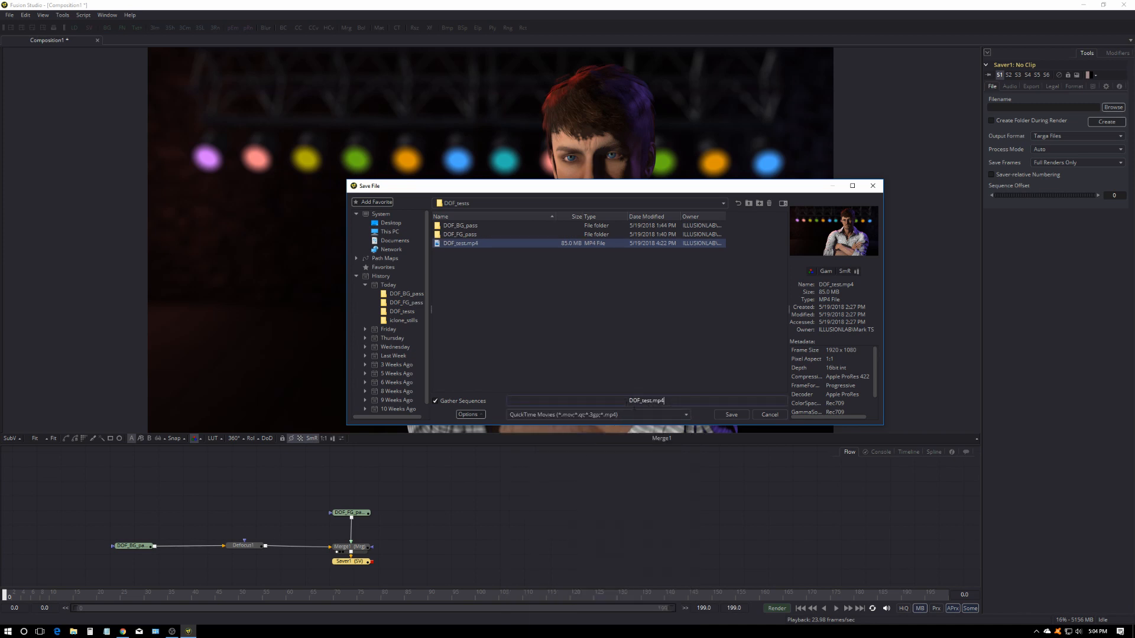
{"action": "left_click", "coordinate": [731, 415]}
{"action": "left_click", "coordinate": [617, 348]}
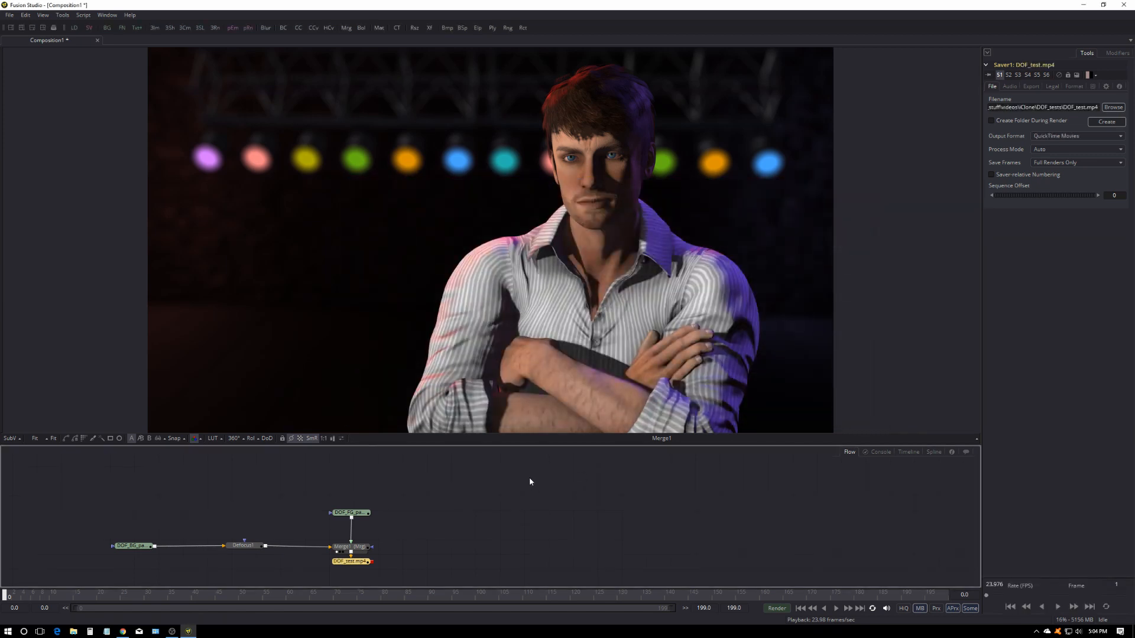
Step: Place the Saver node in line beyond Merge and render frames 0 to 199 with the final configuration
{"action": "left_click_drag", "start_coordinate": [359, 562], "coordinate": [463, 550]}
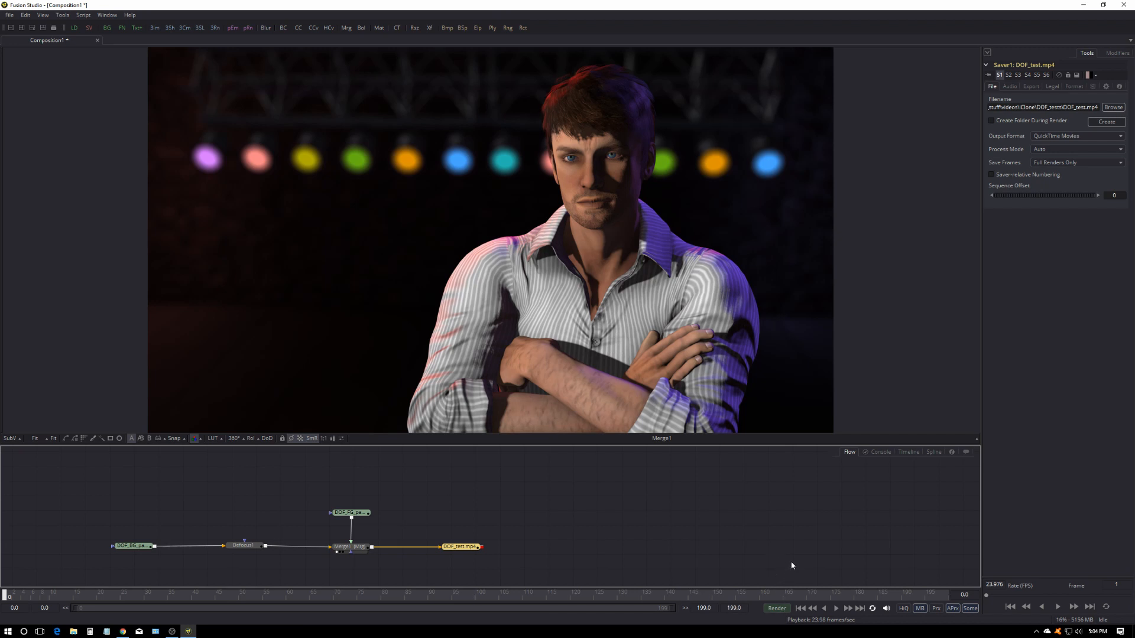
{"action": "left_click", "coordinate": [776, 608]}
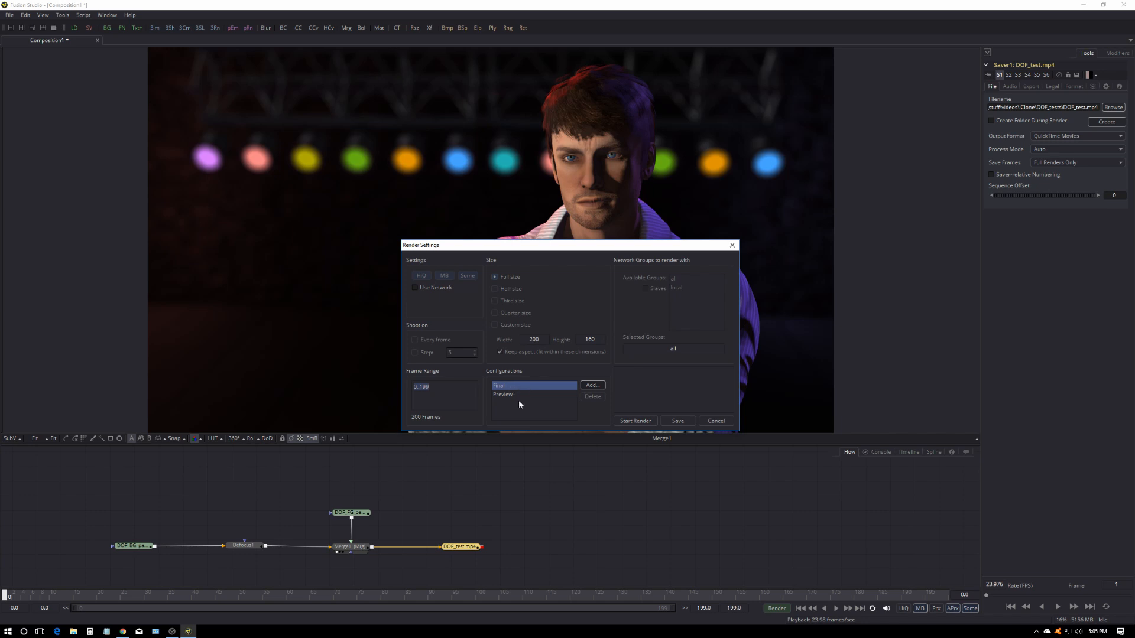
{"action": "left_click", "coordinate": [643, 421]}
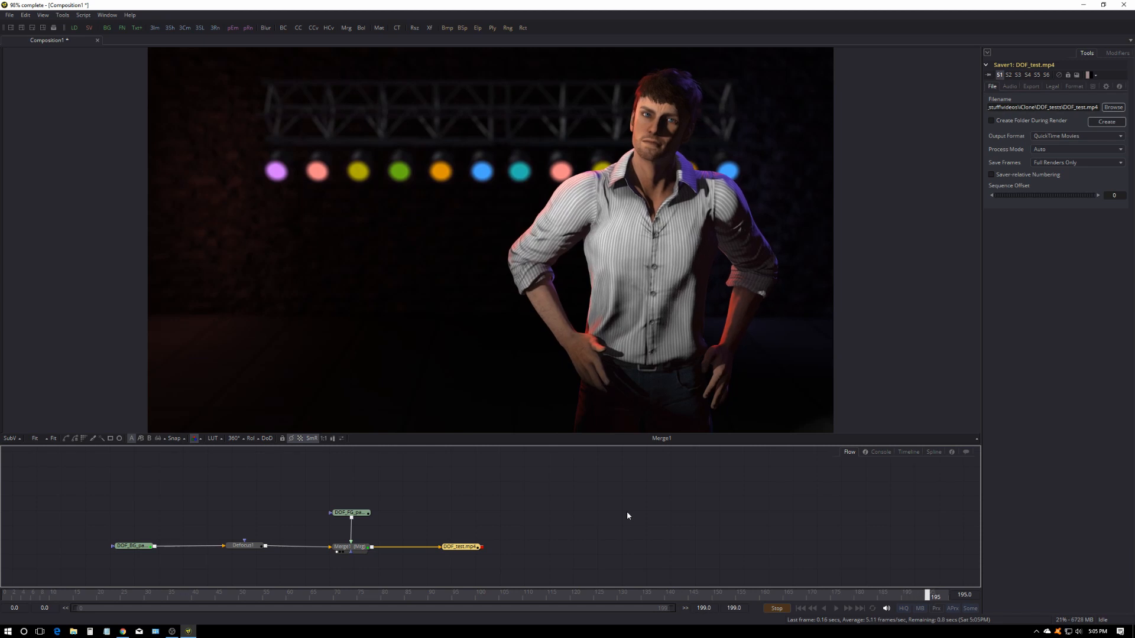
{"action": "left_click", "coordinate": [657, 355]}
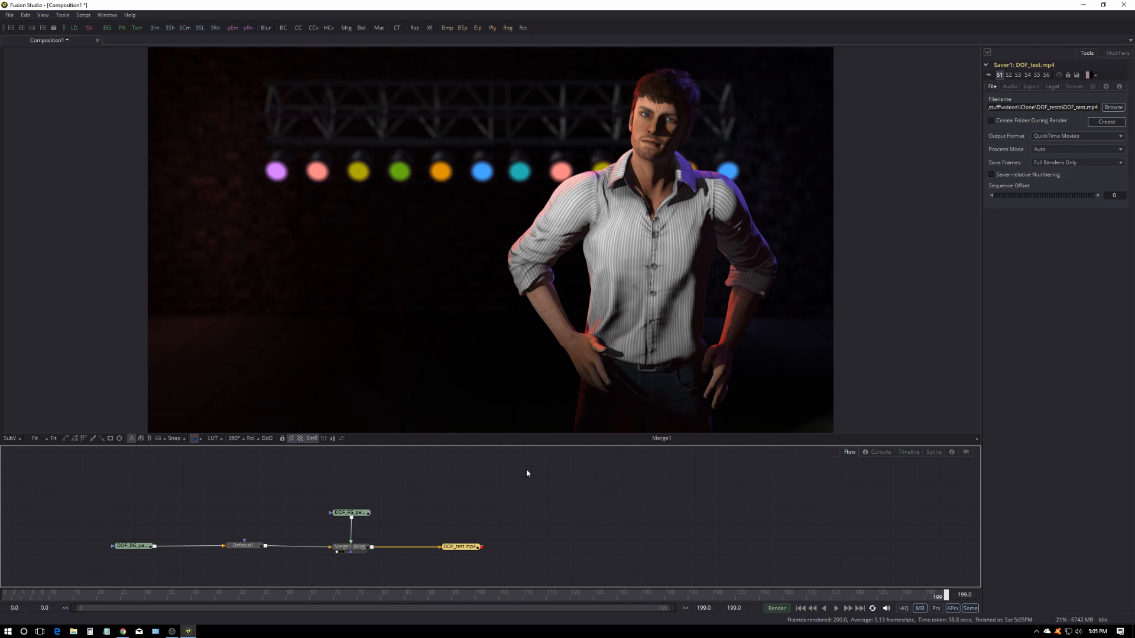
Step: Move the Defocus, DOF_FG_pass, Merge and Saver nodes together away from DOF_BG_pass to open a wide gap after it
{"action": "left_click", "coordinate": [740, 535]}
{"action": "left_click_drag", "start_coordinate": [223, 487], "coordinate": [555, 577]}
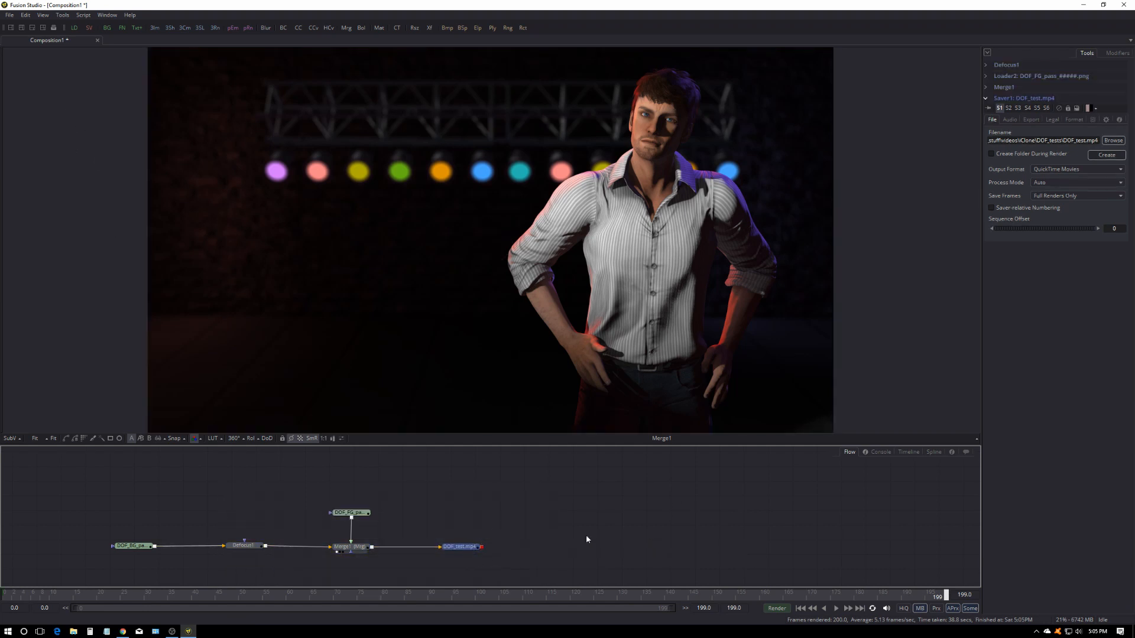
{"action": "left_click_drag", "start_coordinate": [466, 549], "coordinate": [740, 549]}
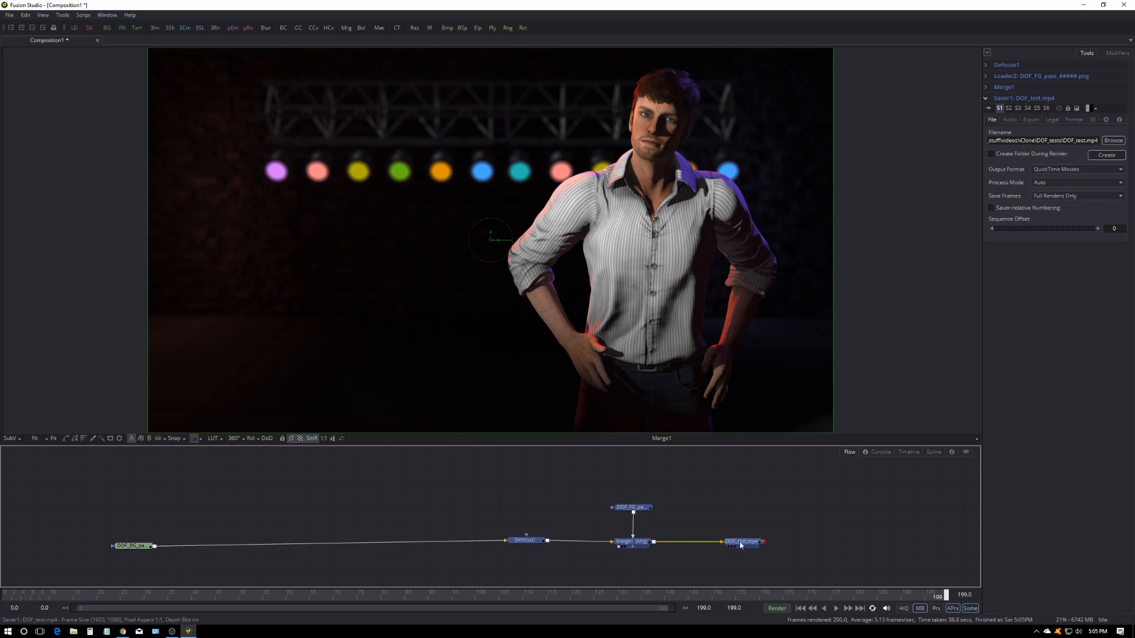
{"action": "left_click", "coordinate": [793, 554]}
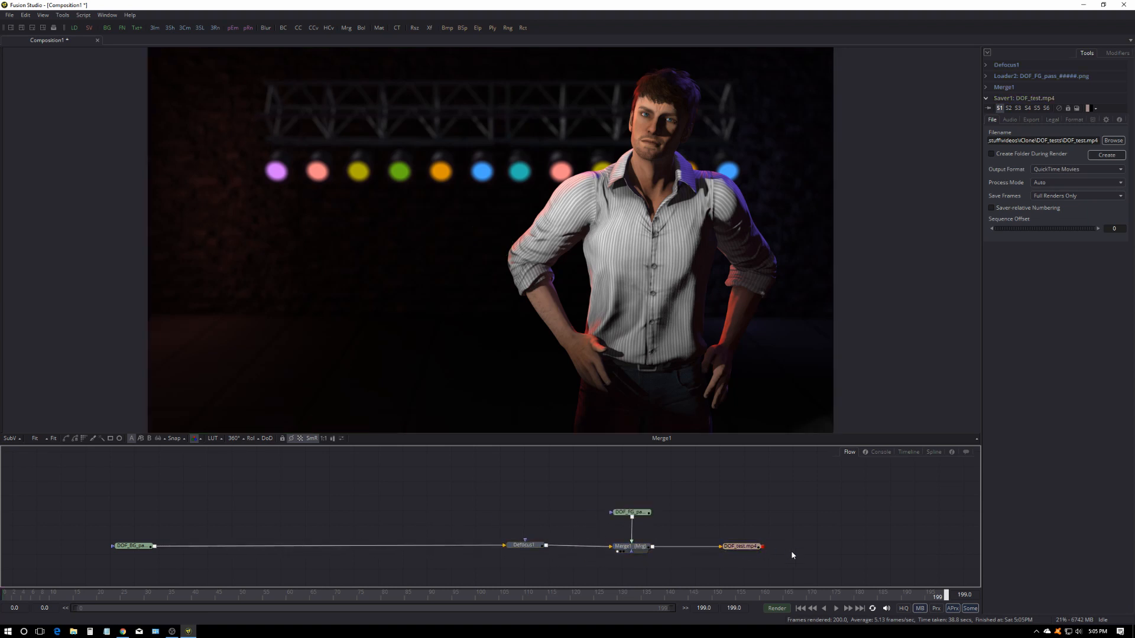
Step: Insert a Color Corrector node between DOF_BG_pass and Defocus, placed with some space after the background loader
{"action": "left_click_drag", "start_coordinate": [512, 547], "coordinate": [502, 547]}
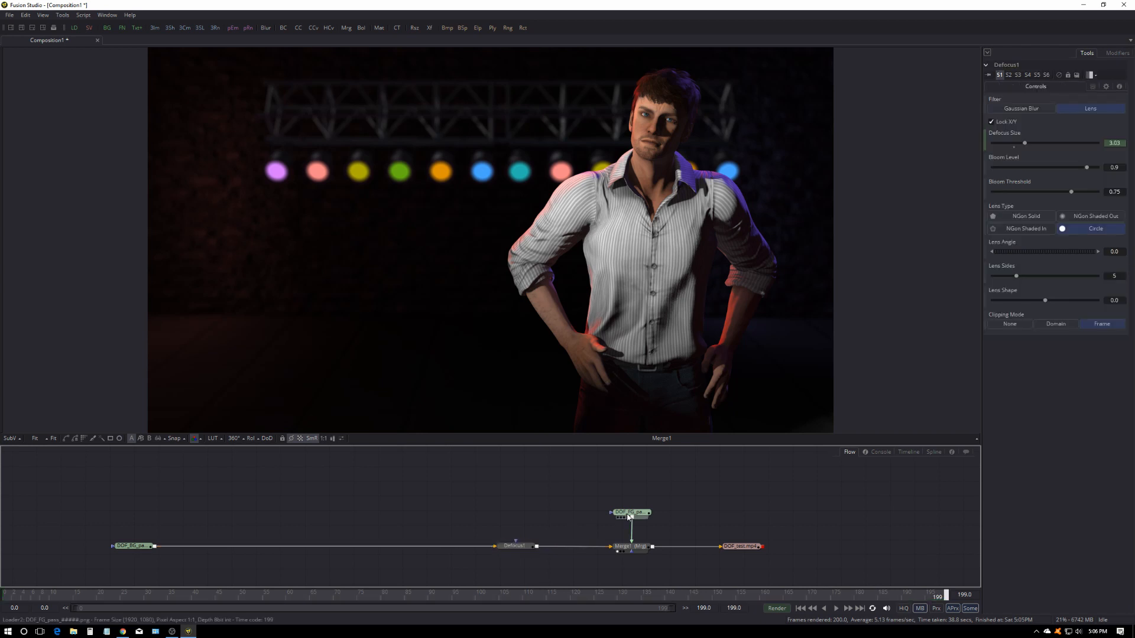
{"action": "left_click_drag", "start_coordinate": [601, 486], "coordinate": [814, 576]}
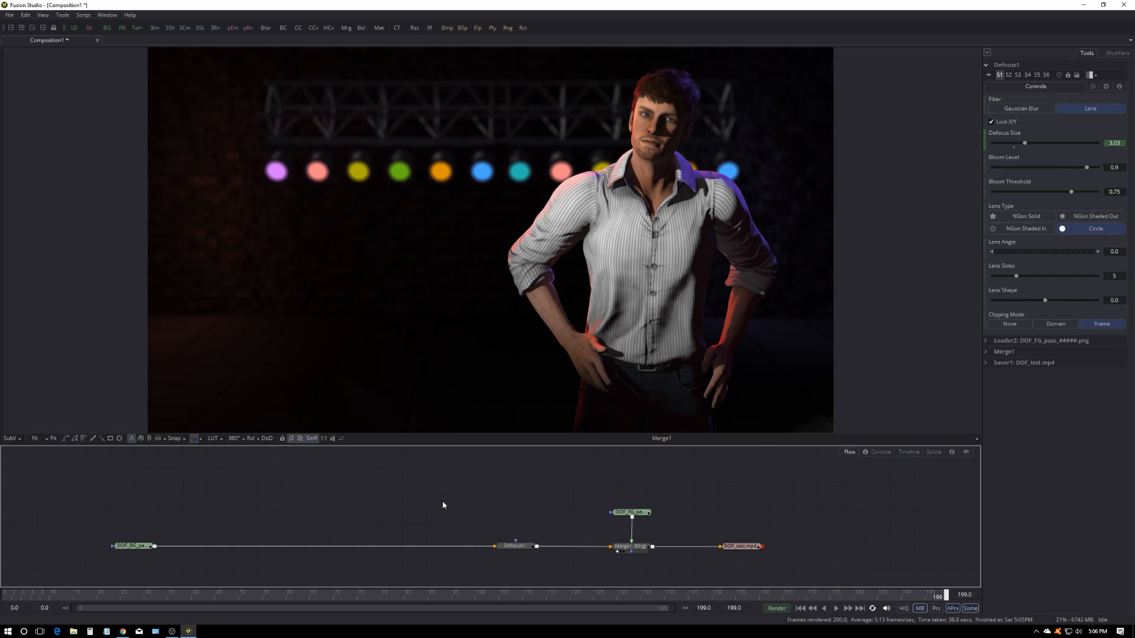
{"action": "left_click", "coordinate": [134, 545]}
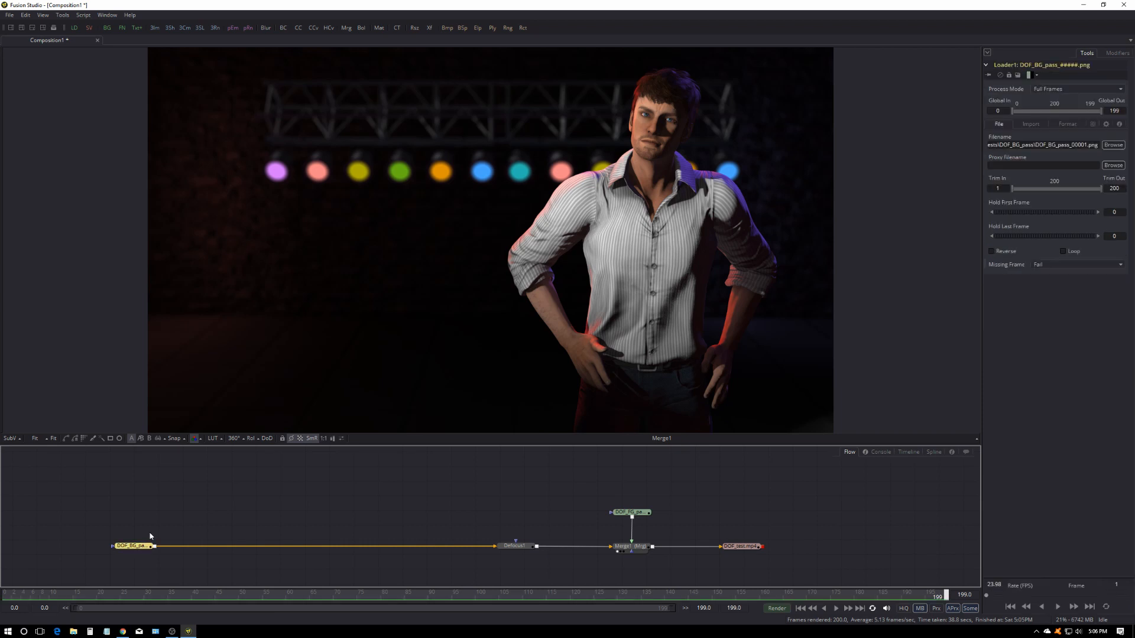
{"action": "left_click", "coordinate": [297, 27]}
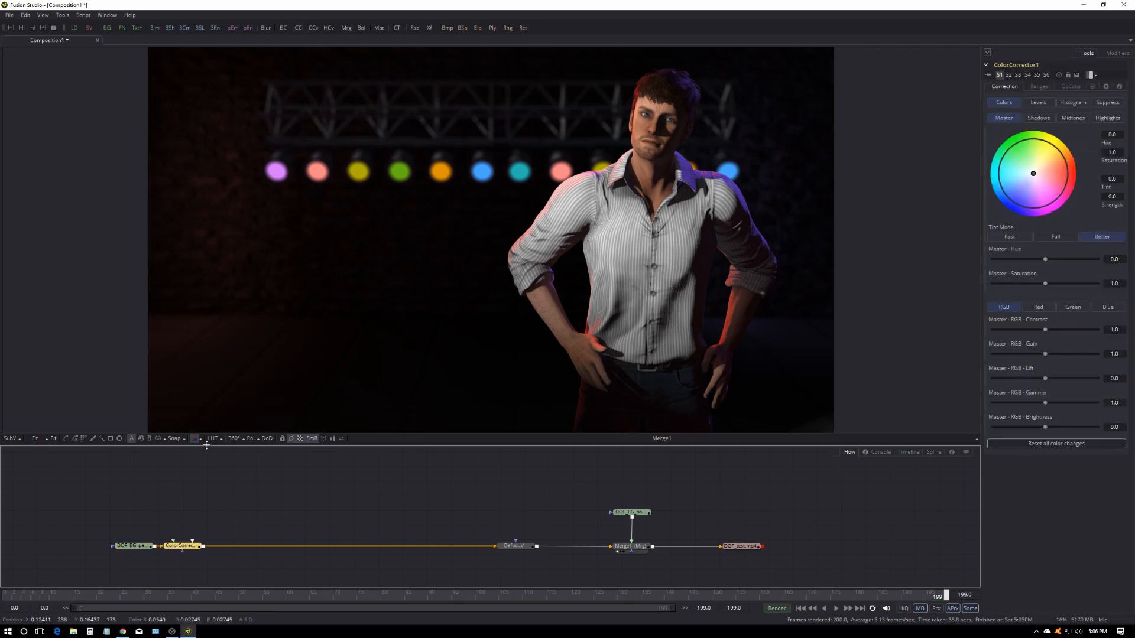
{"action": "left_click_drag", "start_coordinate": [184, 551], "coordinate": [199, 551]}
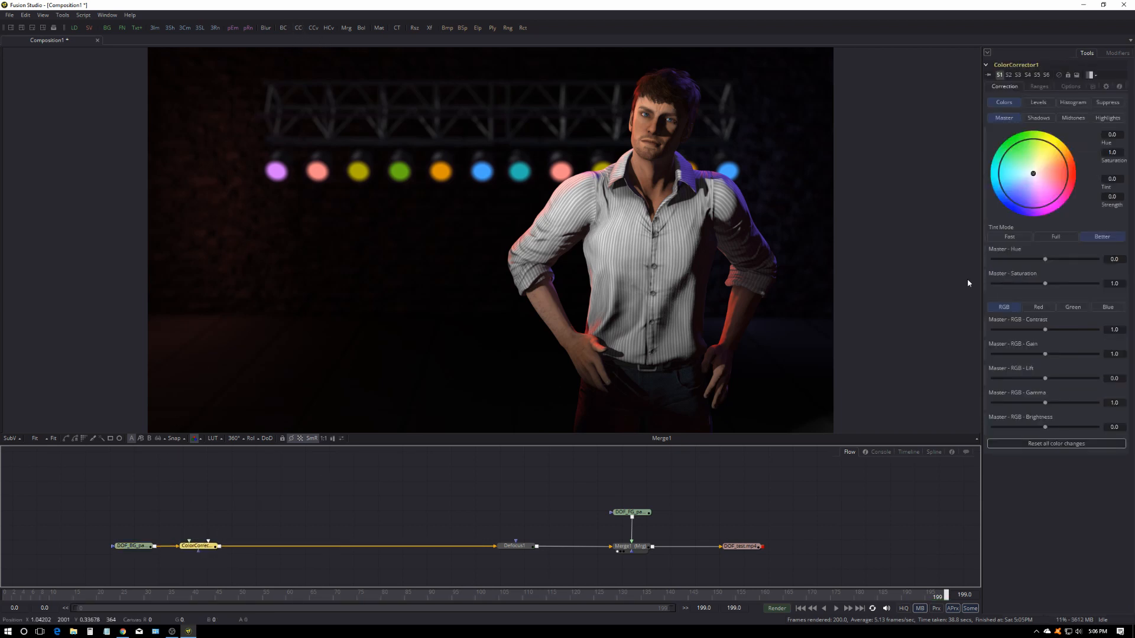
Step: Animate the Color Corrector's master hue with a keyframe of -1.0 at frame 199 and 1.0 at frame 0
{"action": "left_click_drag", "start_coordinate": [1044, 259], "coordinate": [990, 262]}
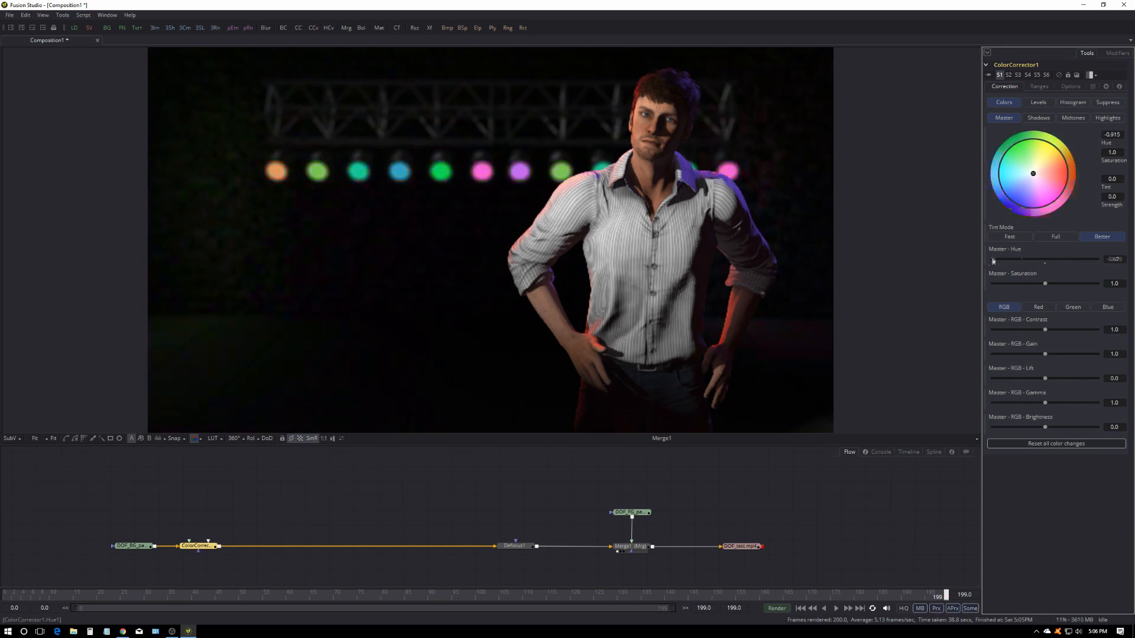
{"action": "right_click", "coordinate": [1002, 251]}
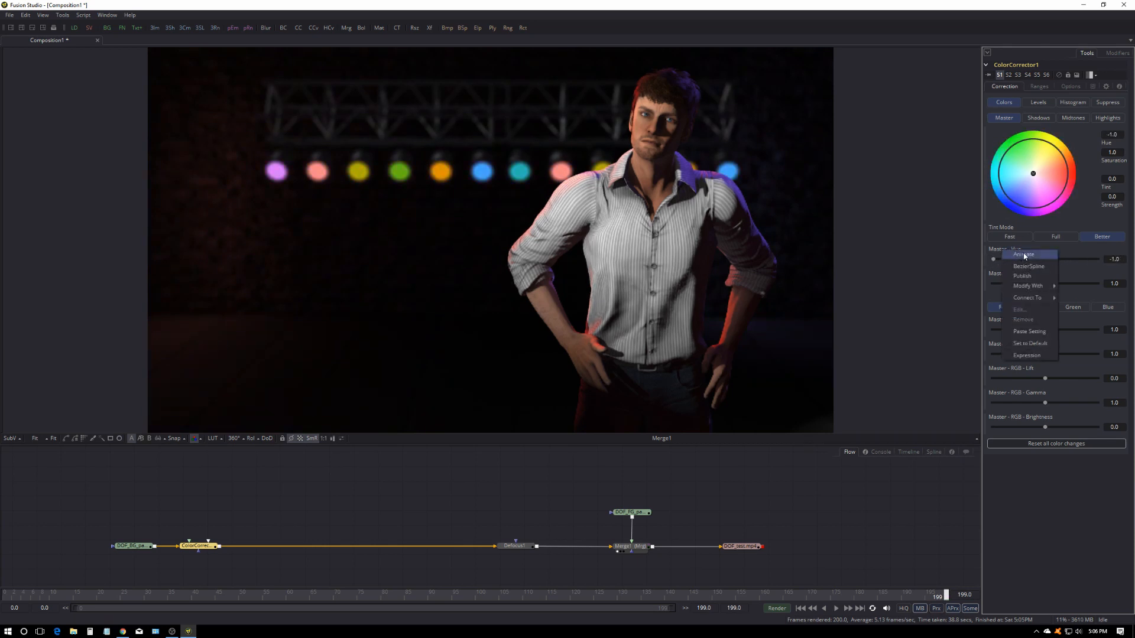
{"action": "left_click", "coordinate": [1026, 255]}
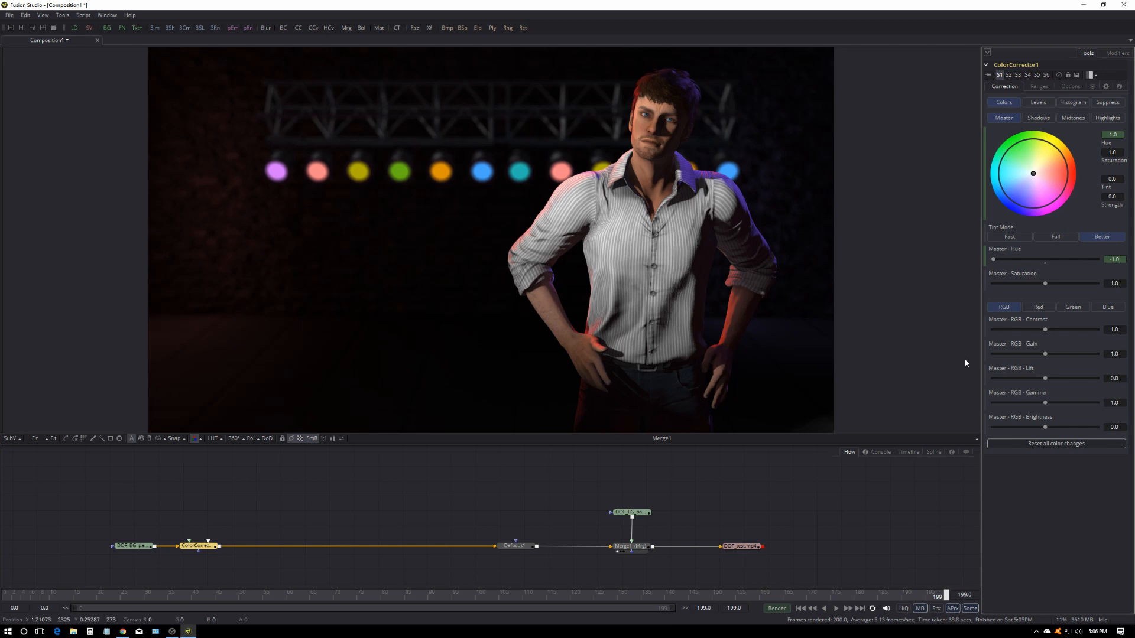
{"action": "left_click", "coordinate": [800, 609]}
{"action": "left_click_drag", "start_coordinate": [994, 260], "coordinate": [1122, 262]}
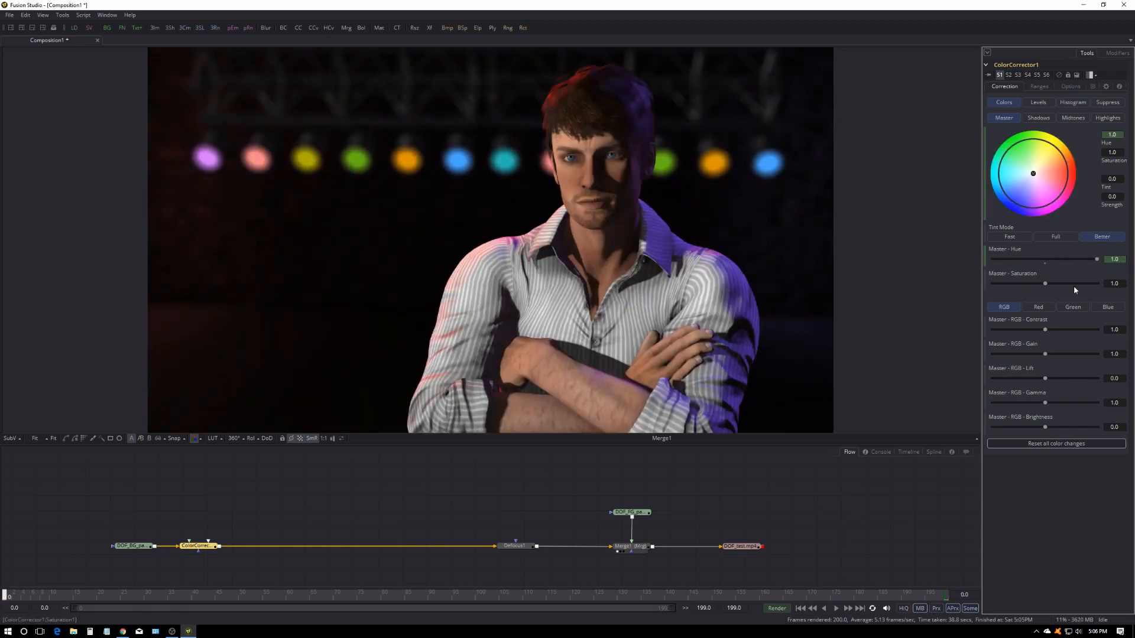
Step: Play back the composition to preview the hue animation, then return to frame 0
{"action": "left_click", "coordinate": [835, 609]}
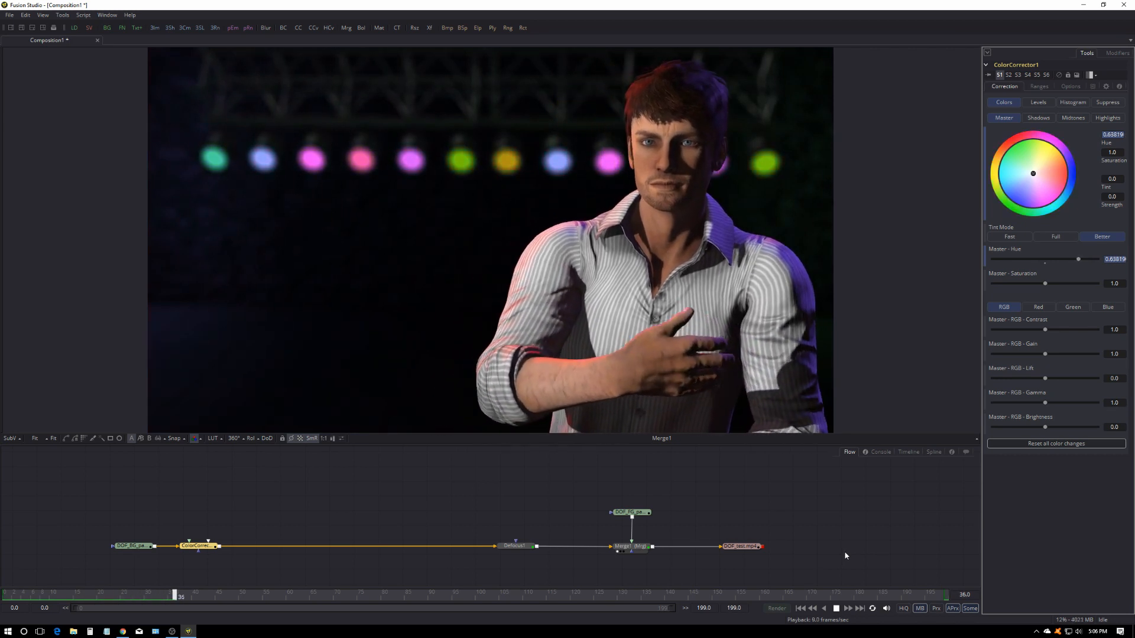
{"action": "left_click", "coordinate": [836, 608]}
{"action": "left_click", "coordinate": [800, 609]}
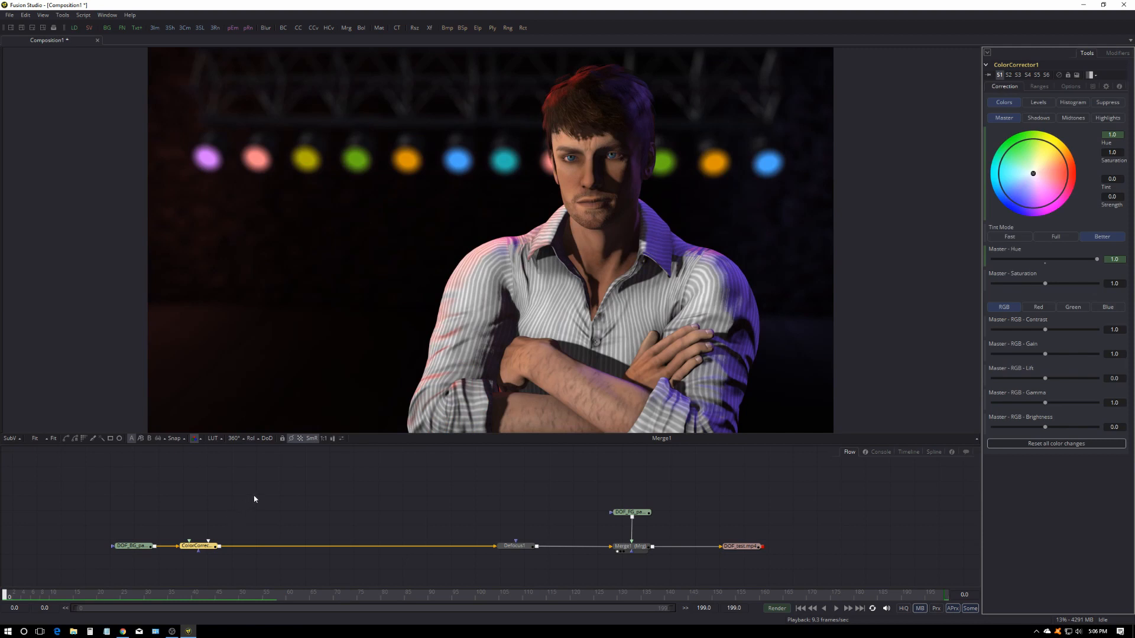
Step: Insert a Soft Glow node between Color Corrector and Defocus, with threshold 0.402, gain 2.436 and glow size 39.3
{"action": "right_click", "coordinate": [289, 488]}
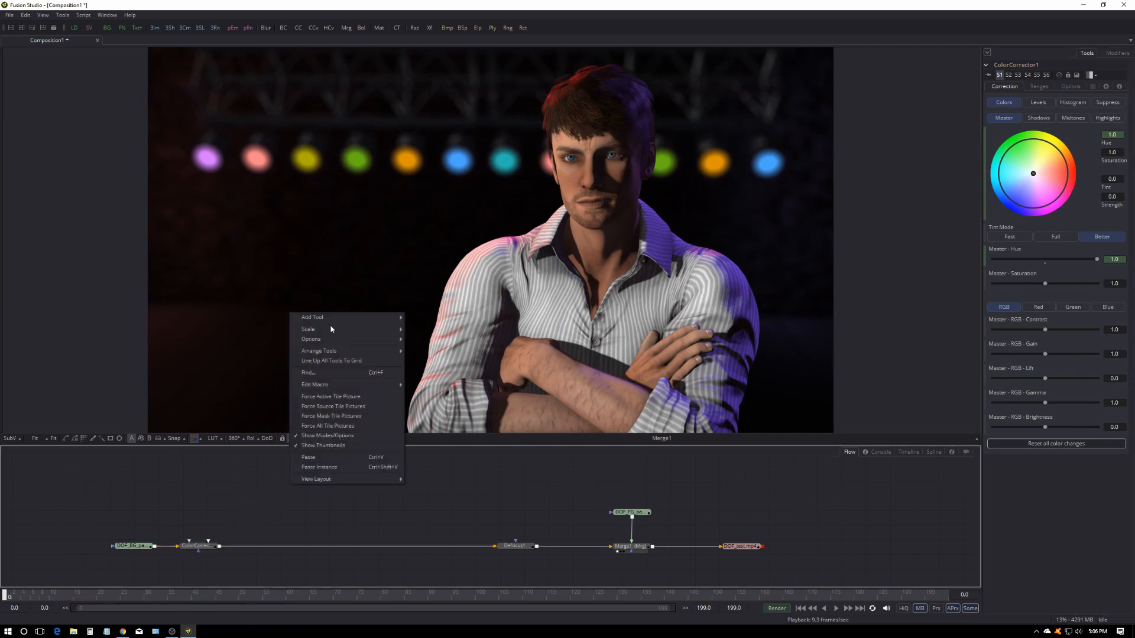
{"action": "mouse_move", "coordinate": [342, 319]}
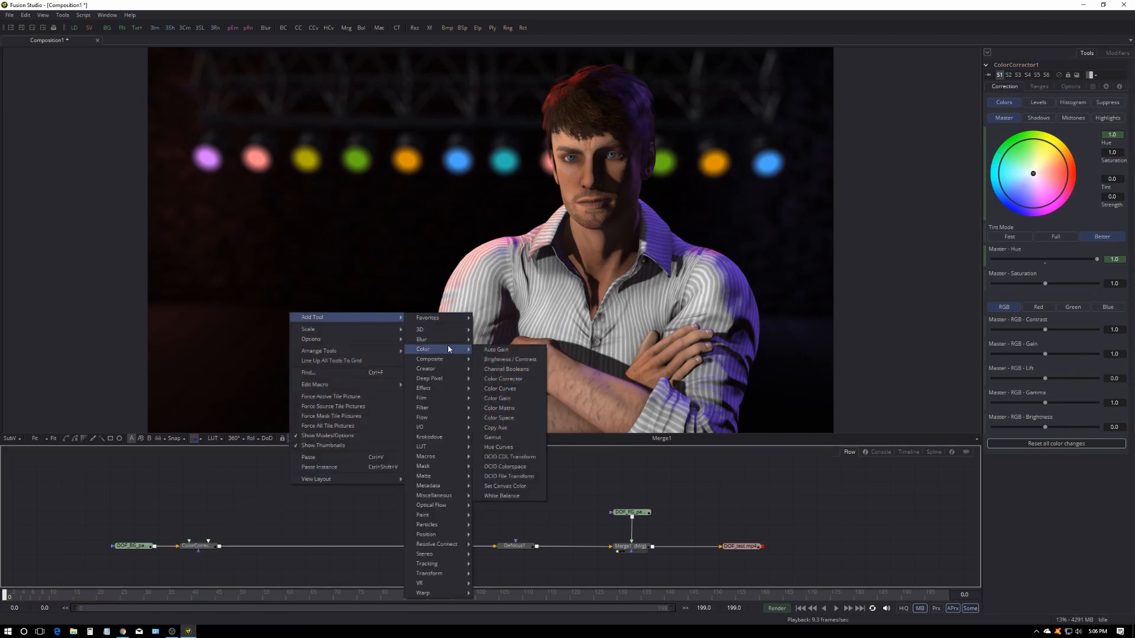
{"action": "mouse_move", "coordinate": [448, 340]}
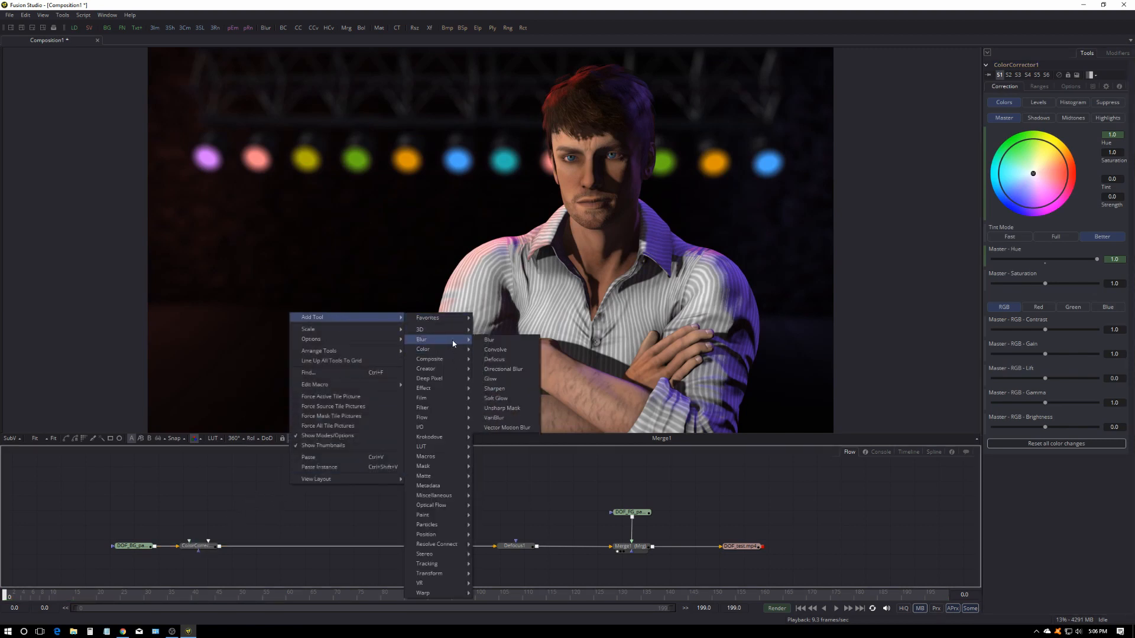
{"action": "left_click", "coordinate": [500, 398]}
{"action": "left_click_drag", "start_coordinate": [307, 485], "coordinate": [278, 549]}
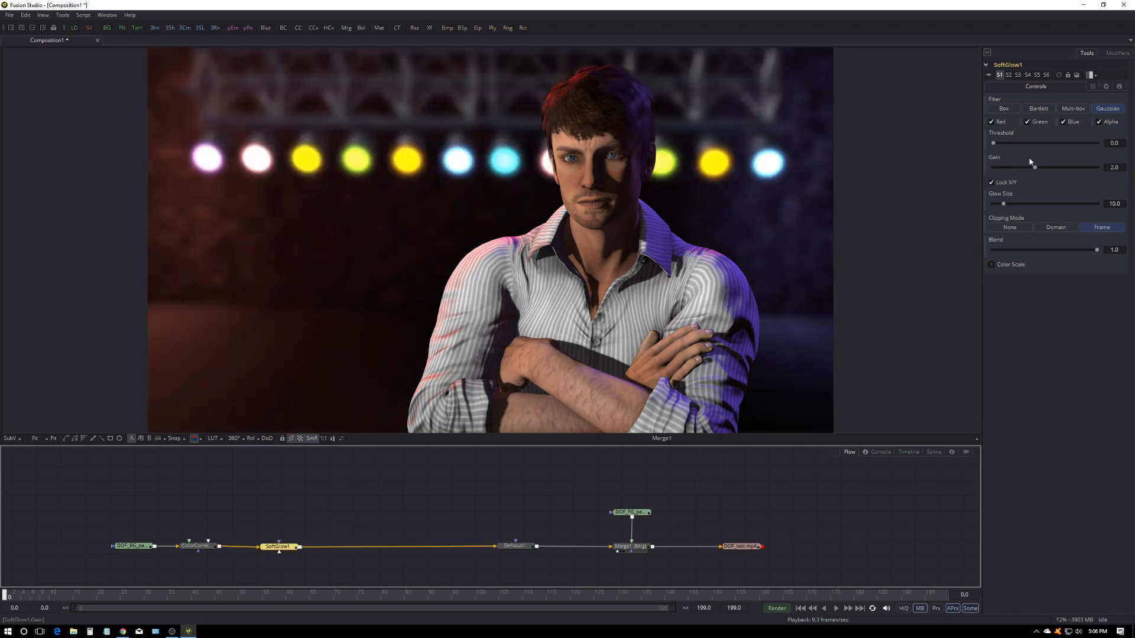
{"action": "left_click_drag", "start_coordinate": [995, 143], "coordinate": [1034, 144]}
{"action": "left_click_drag", "start_coordinate": [1005, 202], "coordinate": [1042, 169]}
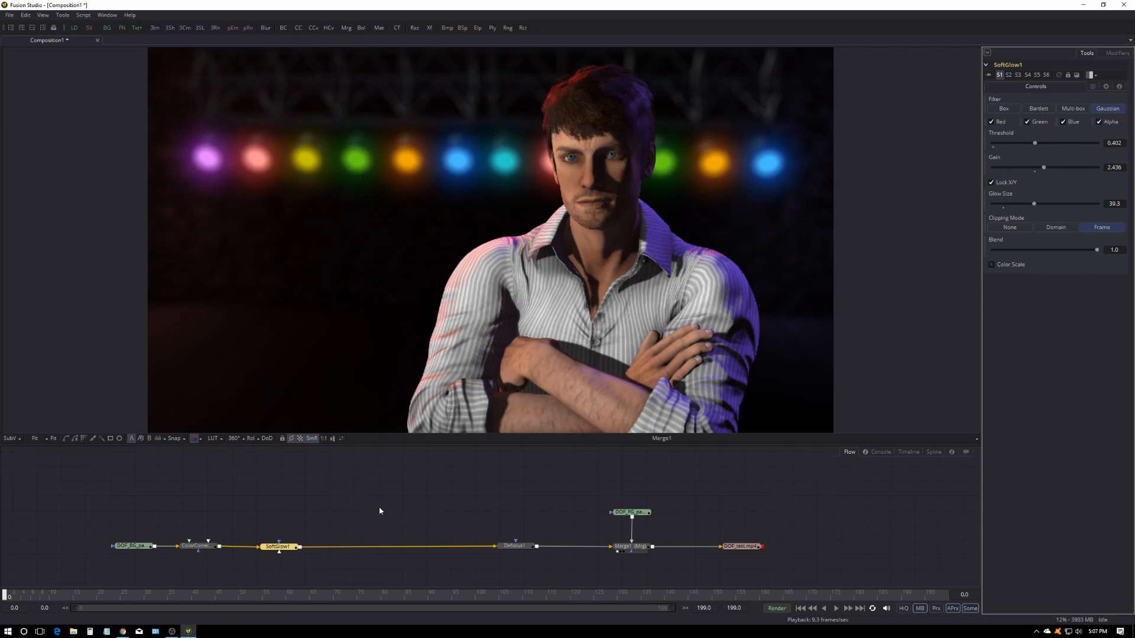
Step: Toggle pass-through on the Color Corrector and Soft Glow nodes together to compare the background with and without them
{"action": "left_click_drag", "start_coordinate": [177, 510], "coordinate": [337, 566]}
{"action": "key", "text": "ctrl+p"}
{"action": "key", "text": "ctrl+p"}
{"action": "key", "text": "ctrl+p"}
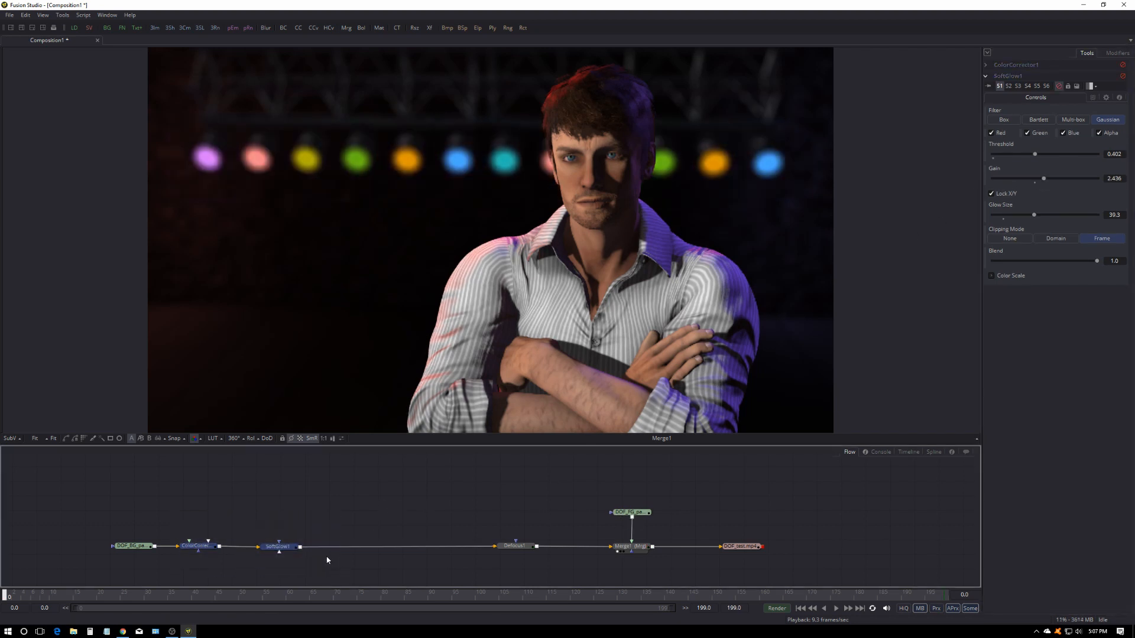
{"action": "key", "text": "ctrl+p"}
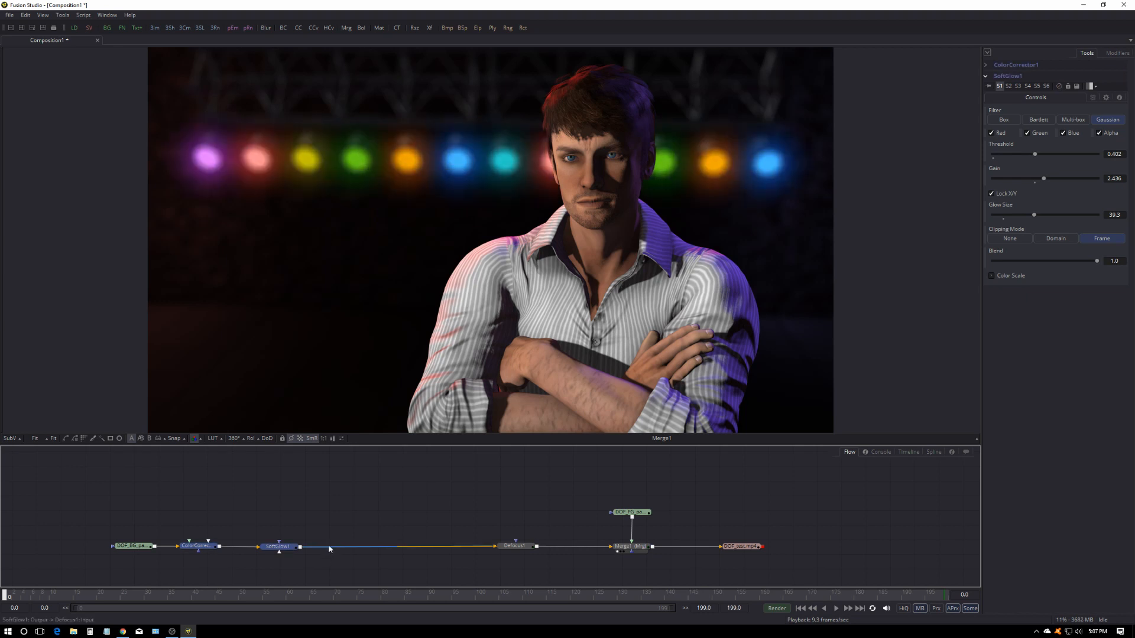
Step: Add a Rays node and insert it between Soft Glow and Defocus
{"action": "left_click_drag", "start_coordinate": [298, 542], "coordinate": [285, 550]}
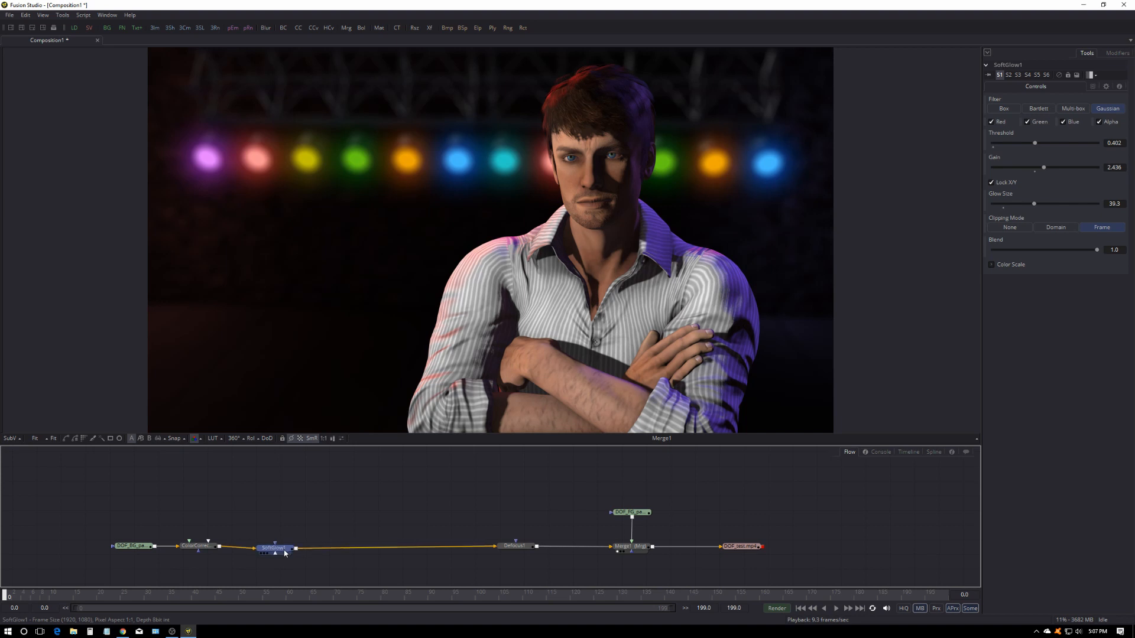
{"action": "left_click", "coordinate": [319, 513]}
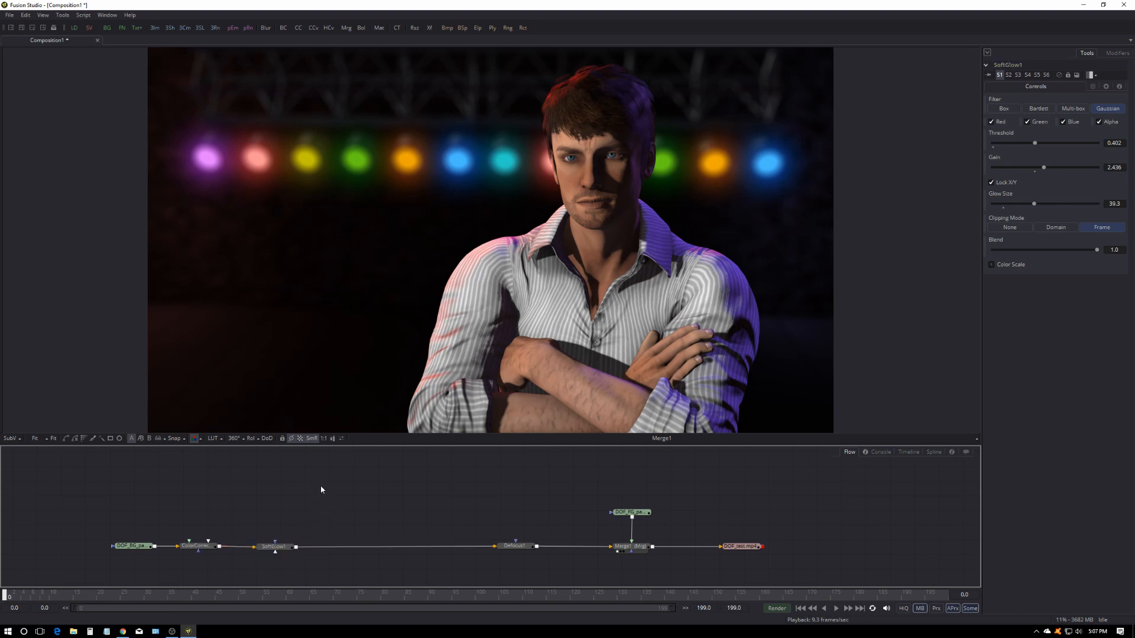
{"action": "right_click", "coordinate": [341, 490]}
{"action": "mouse_move", "coordinate": [416, 318]}
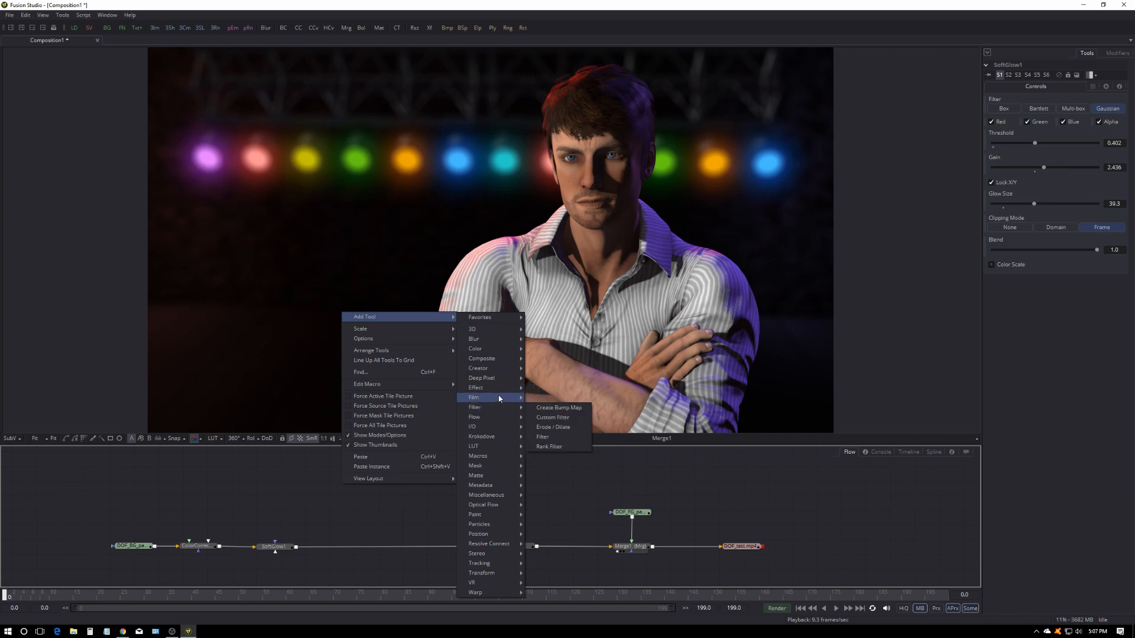
{"action": "mouse_move", "coordinate": [503, 390]}
{"action": "left_click", "coordinate": [544, 427]}
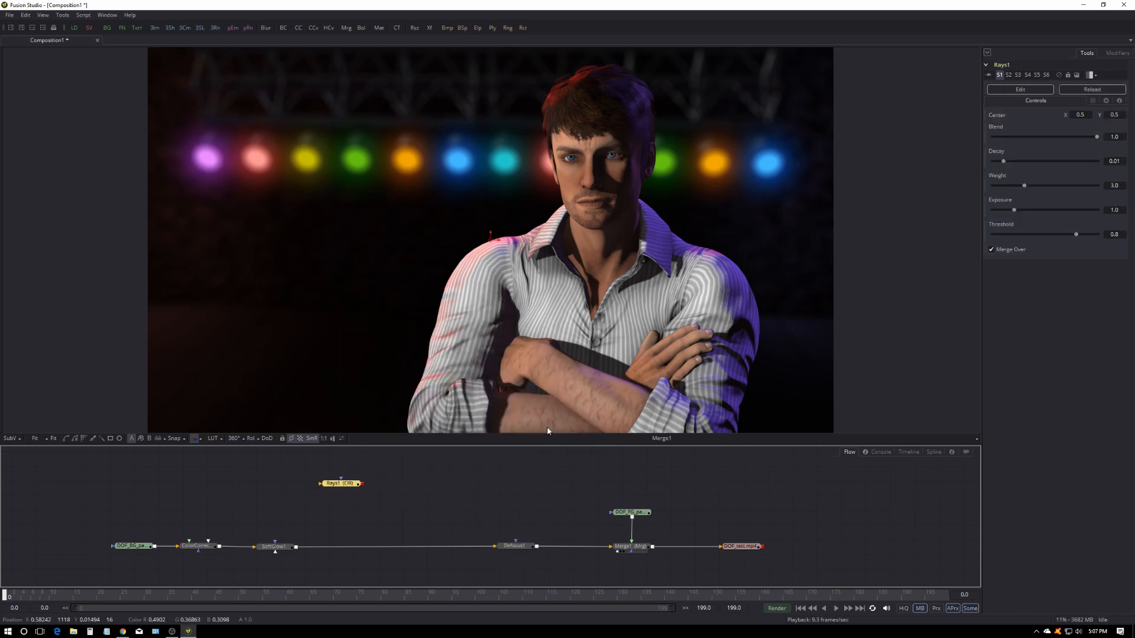
{"action": "left_click_drag", "start_coordinate": [337, 489], "coordinate": [367, 553]}
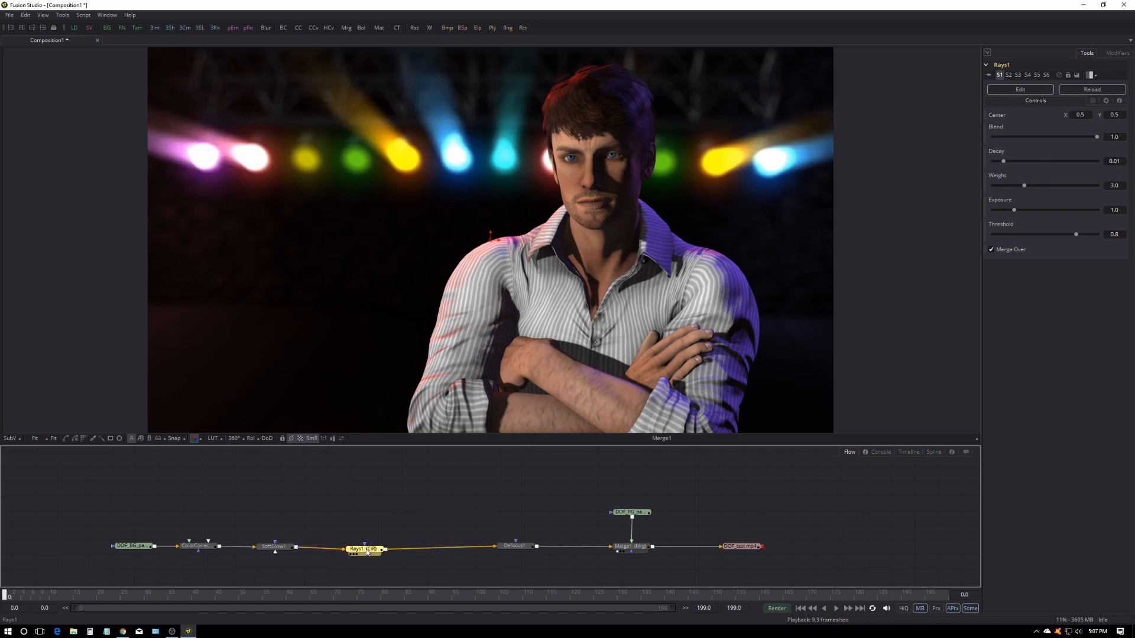
Step: Set the Rays threshold to 0.688 and raise the ray center above the stage lights to about Y 0.80
{"action": "left_click_drag", "start_coordinate": [1077, 237], "coordinate": [1064, 237]}
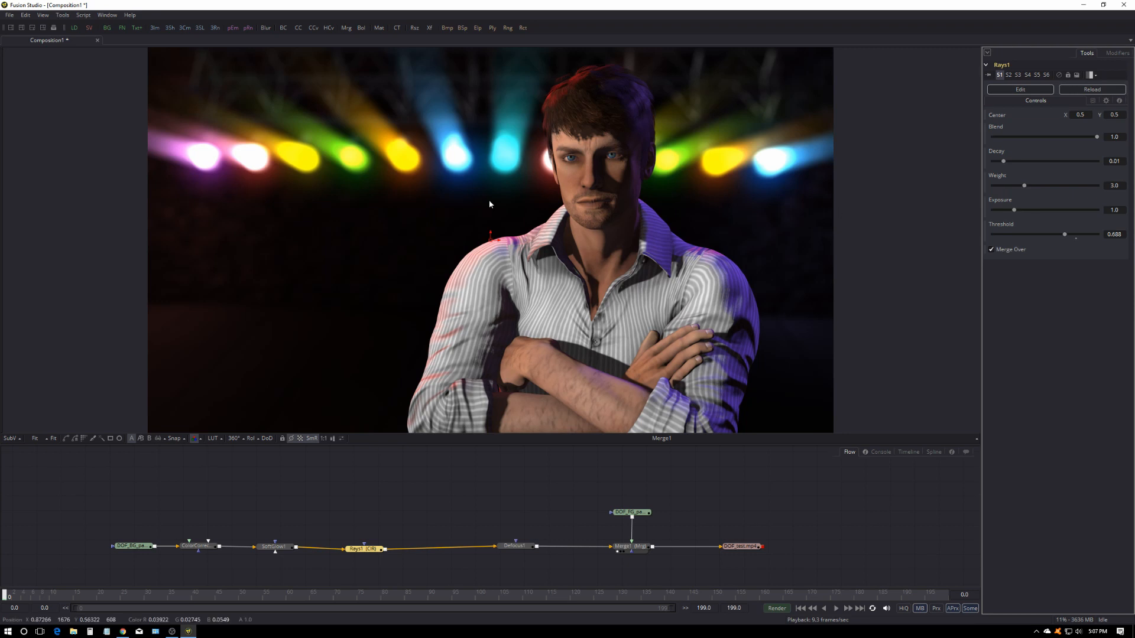
{"action": "left_click_drag", "start_coordinate": [488, 236], "coordinate": [494, 101]}
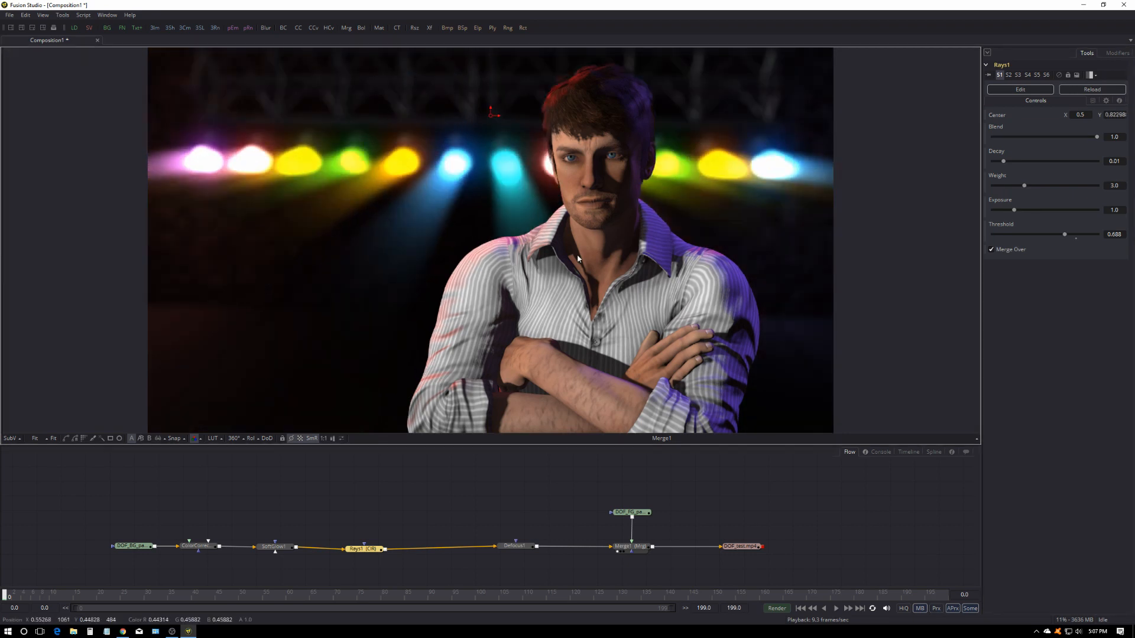
{"action": "mouse_move", "coordinate": [494, 109]}
{"action": "left_mouse_down"}
{"action": "mouse_move", "coordinate": [491, 94]}
{"action": "mouse_move", "coordinate": [497, 196]}
{"action": "mouse_move", "coordinate": [495, 104]}
{"action": "mouse_move", "coordinate": [498, 119]}
{"action": "left_mouse_up"}
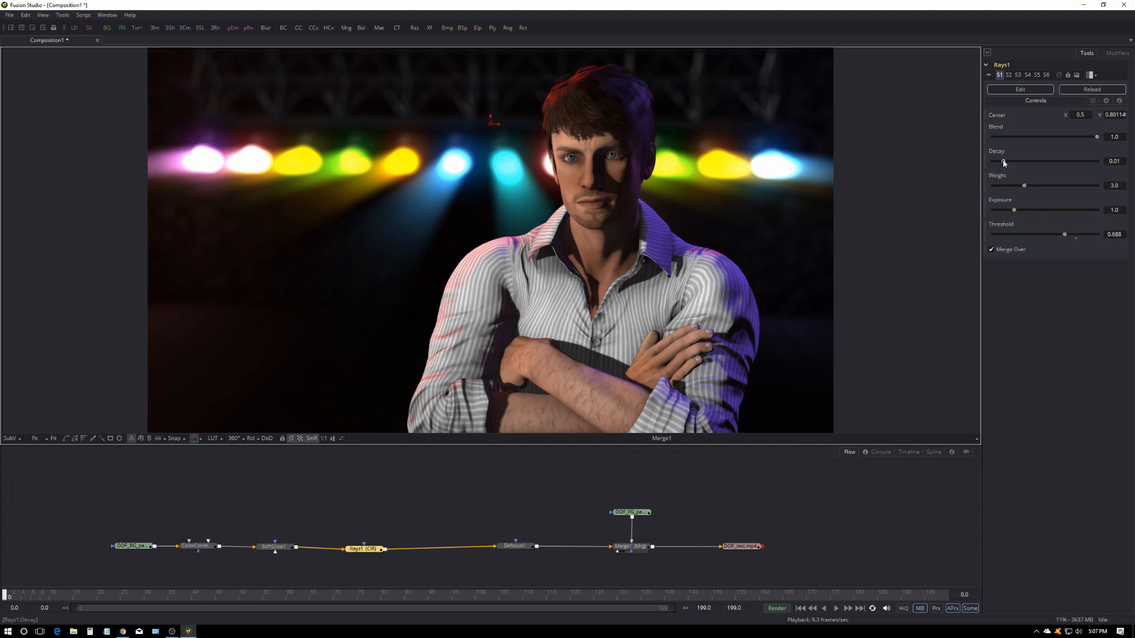
Step: Set the Rays decay to 0.006, weight to 1.71 and exposure to 0.94
{"action": "left_click_drag", "start_coordinate": [1001, 160], "coordinate": [998, 161]}
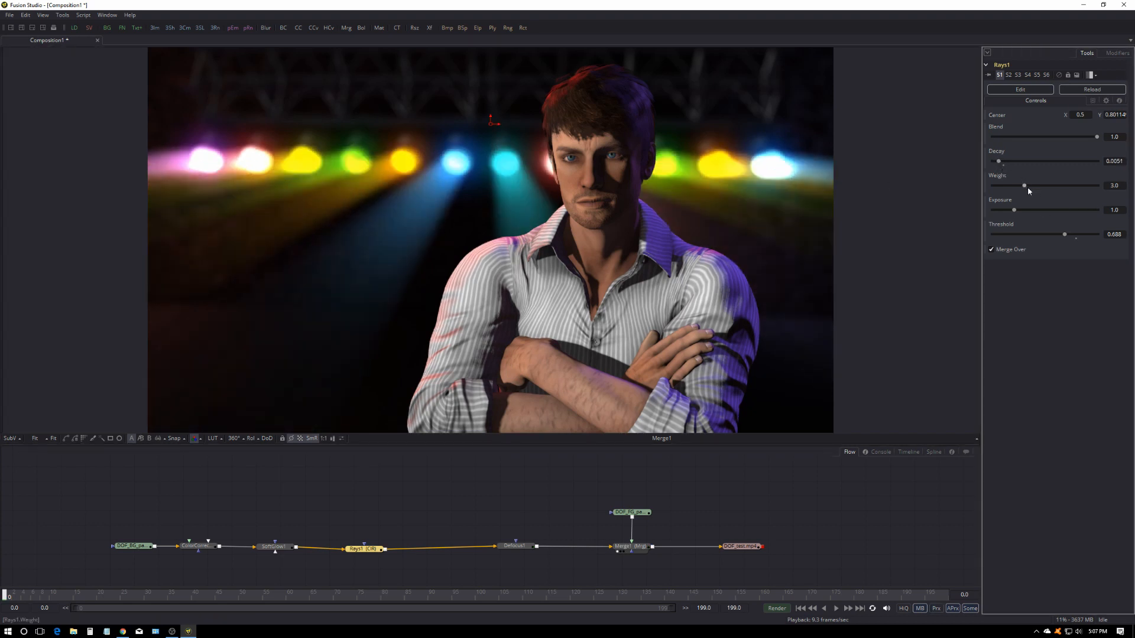
{"action": "left_click_drag", "start_coordinate": [1023, 185], "coordinate": [1009, 209]}
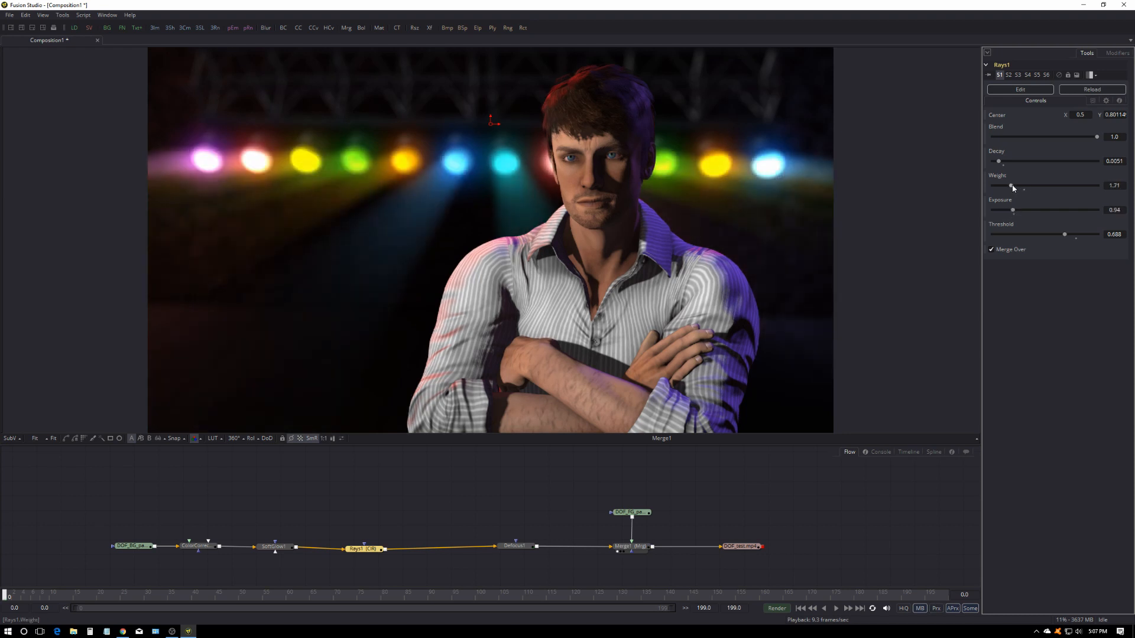
{"action": "left_click_drag", "start_coordinate": [999, 164], "coordinate": [1000, 161]}
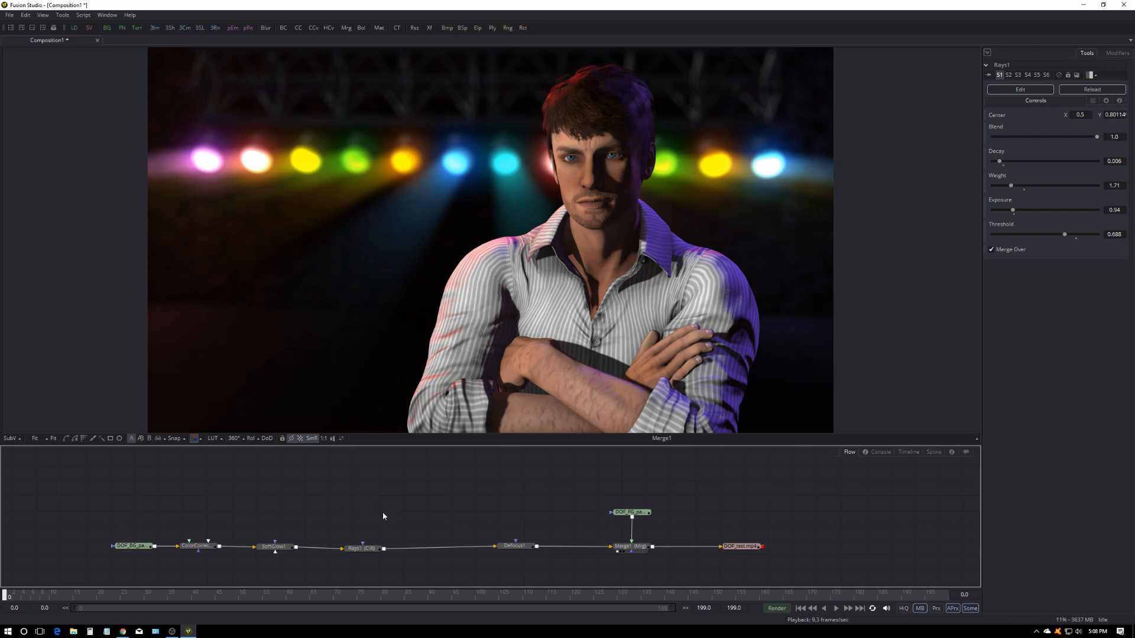
Step: Add a Fast Noise node above the Soft Glow and Rays nodes and show its output in the viewer
{"action": "left_click", "coordinate": [122, 28]}
{"action": "left_click_drag", "start_coordinate": [479, 507], "coordinate": [357, 498]}
{"action": "left_click_drag", "start_coordinate": [361, 344], "coordinate": [361, 343]}
{"action": "left_click_drag", "start_coordinate": [343, 495], "coordinate": [311, 493]}
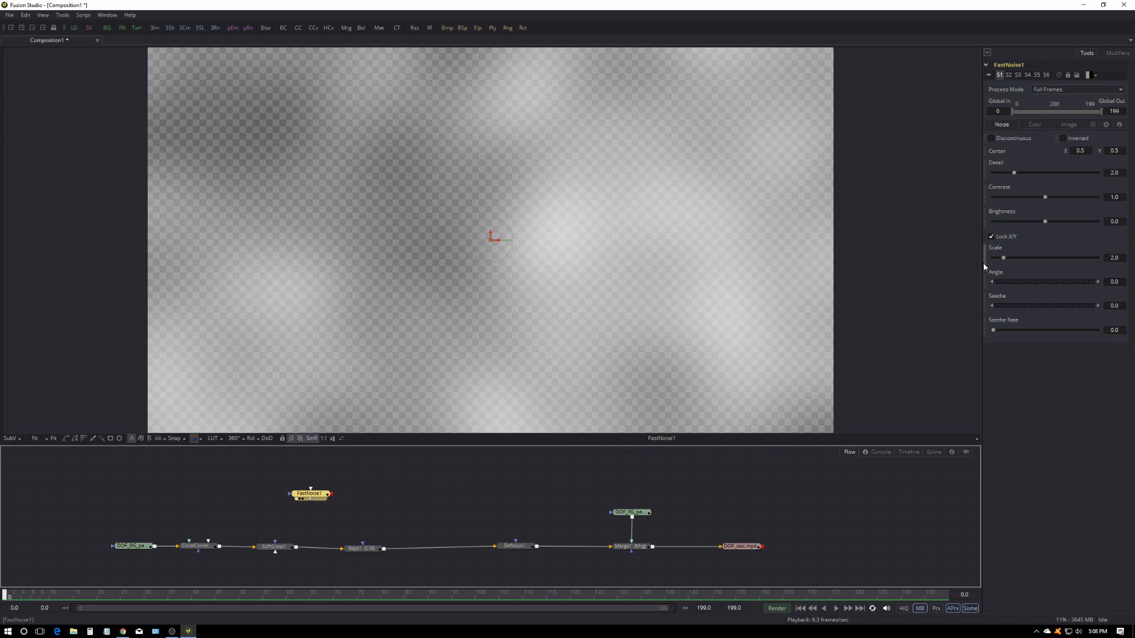
Step: Set the Fast Noise scale to 13.76 and detail to 4.23, hiding the viewer's checkered underlay
{"action": "left_click_drag", "start_coordinate": [1003, 259], "coordinate": [1065, 260]}
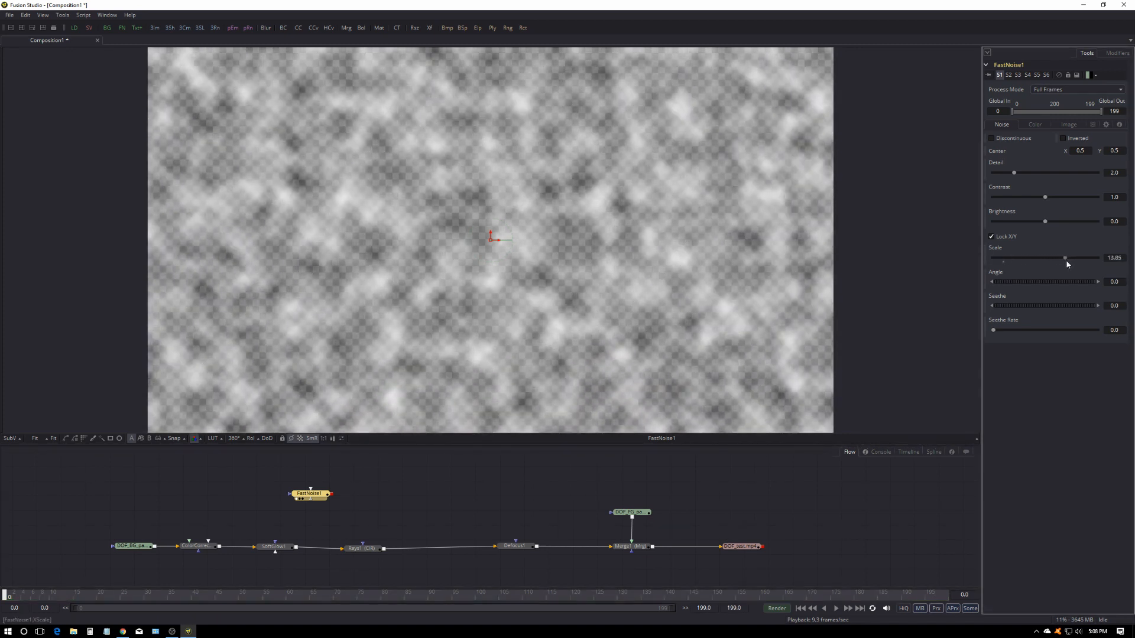
{"action": "left_click", "coordinate": [300, 440]}
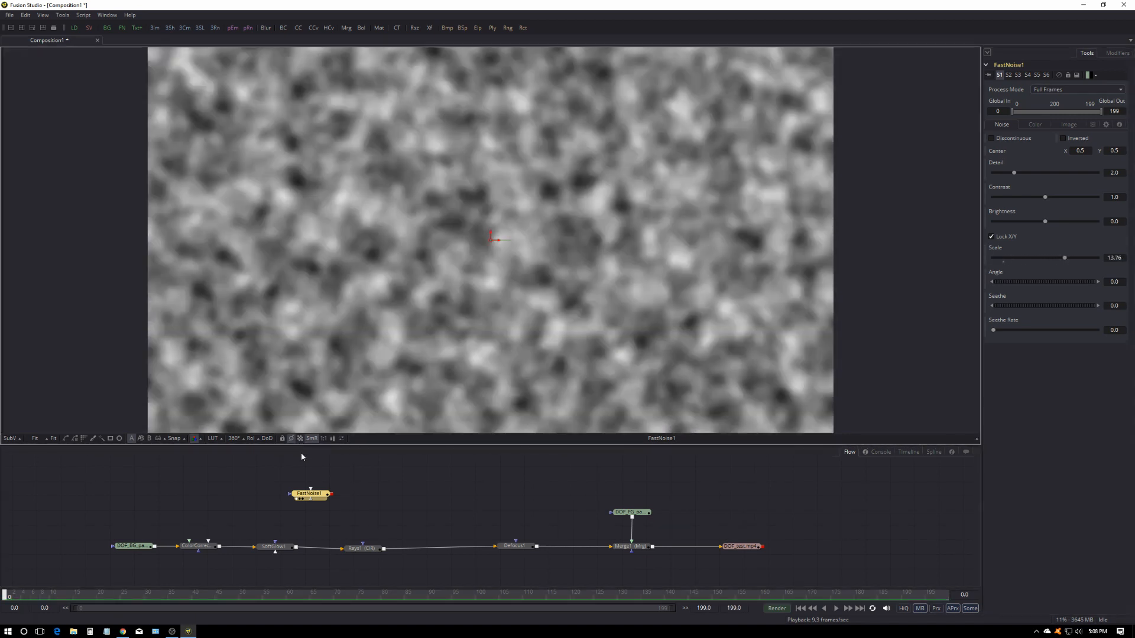
{"action": "left_click_drag", "start_coordinate": [1015, 174], "coordinate": [1039, 176]}
{"action": "mouse_move", "coordinate": [309, 500]}
{"action": "left_mouse_down"}
{"action": "mouse_move", "coordinate": [262, 495]}
{"action": "mouse_move", "coordinate": [307, 504]}
{"action": "left_mouse_up"}
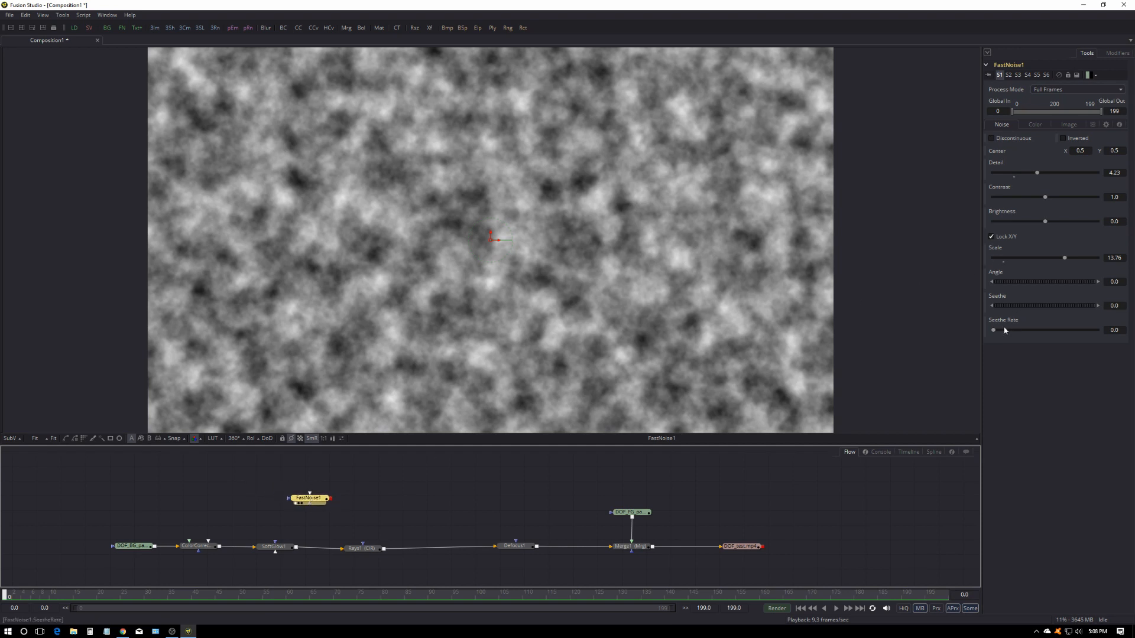
Step: Set the Fast Noise seethe rate to 0.1
{"action": "left_click", "coordinate": [1104, 329]}
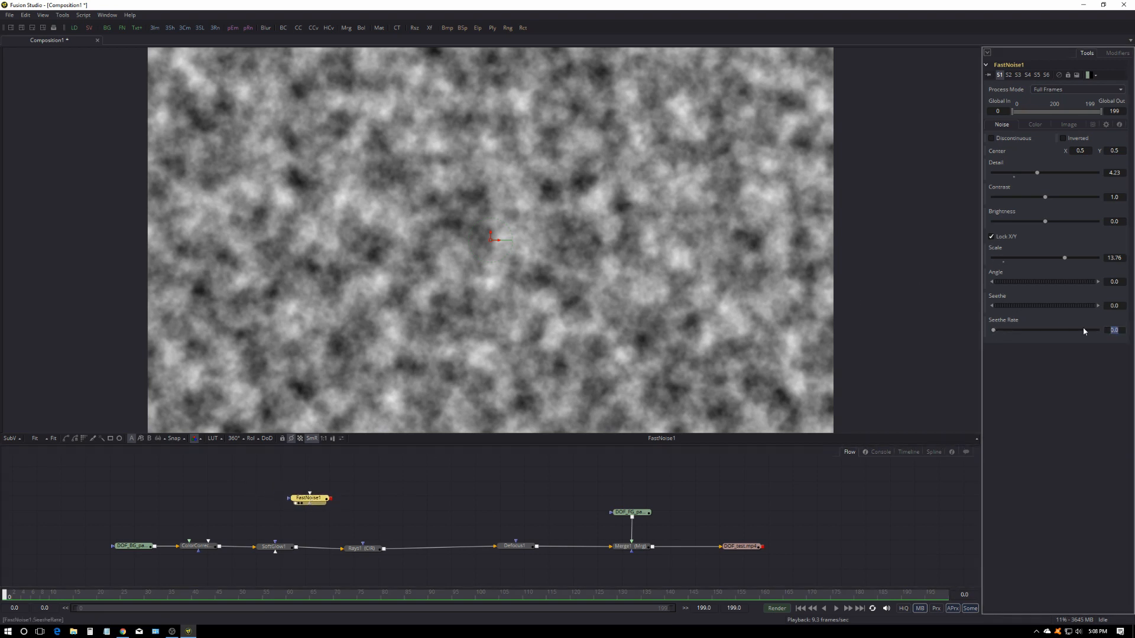
{"action": "type", "text": ".1"}
{"action": "key", "text": "Return"}
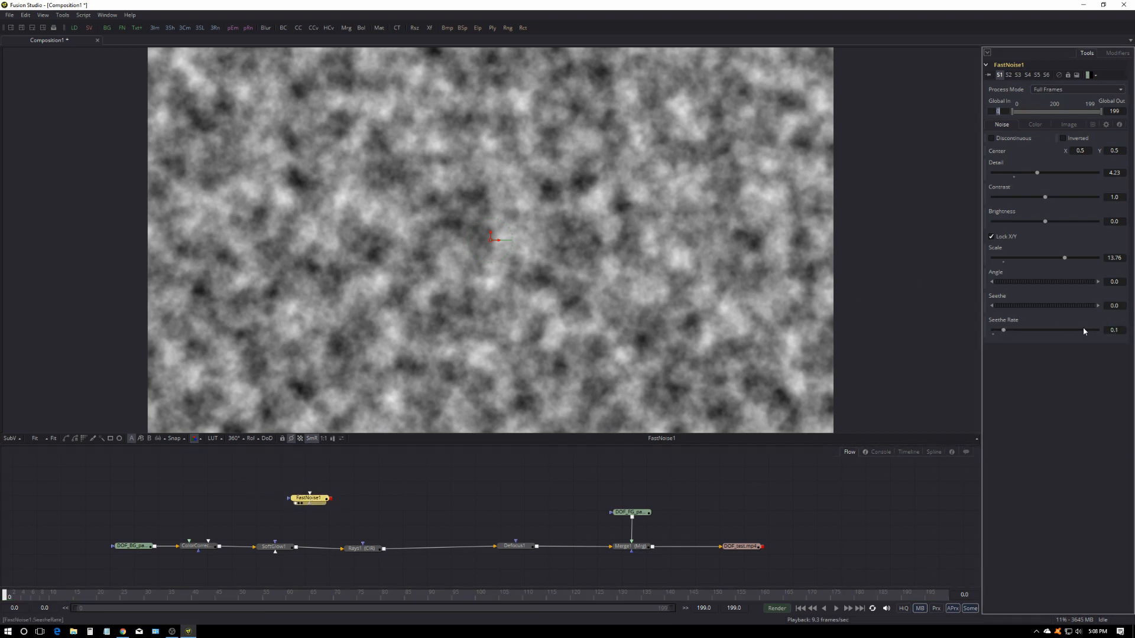
Step: Preview the Fast Noise animation in the viewer and return to frame 0
{"action": "left_click", "coordinate": [836, 609]}
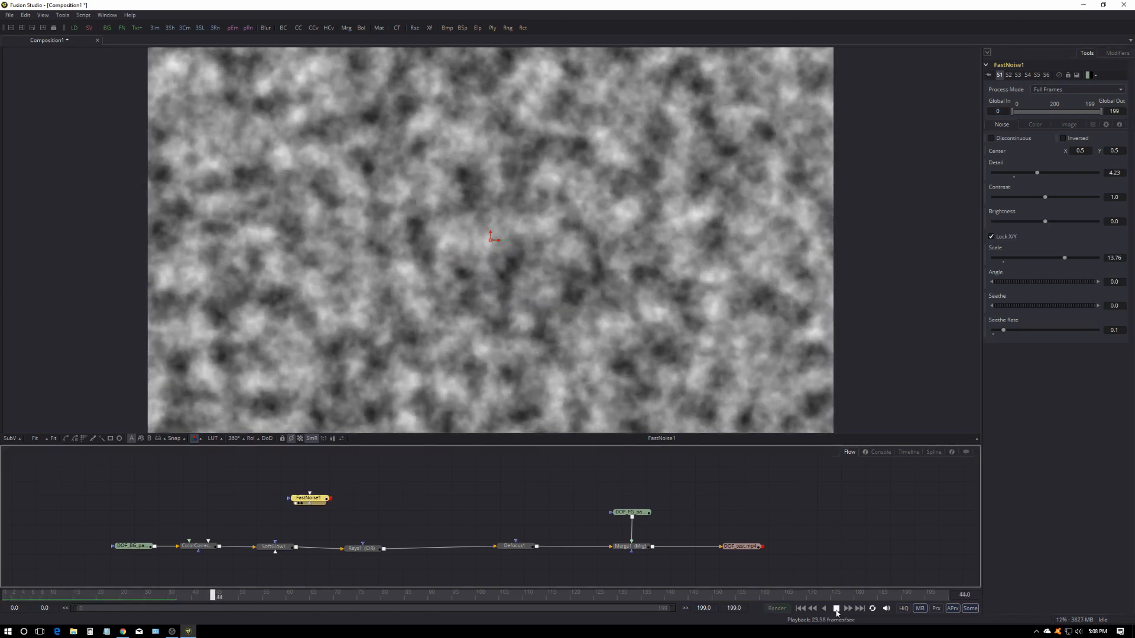
{"action": "left_click", "coordinate": [837, 609]}
{"action": "left_click", "coordinate": [800, 609]}
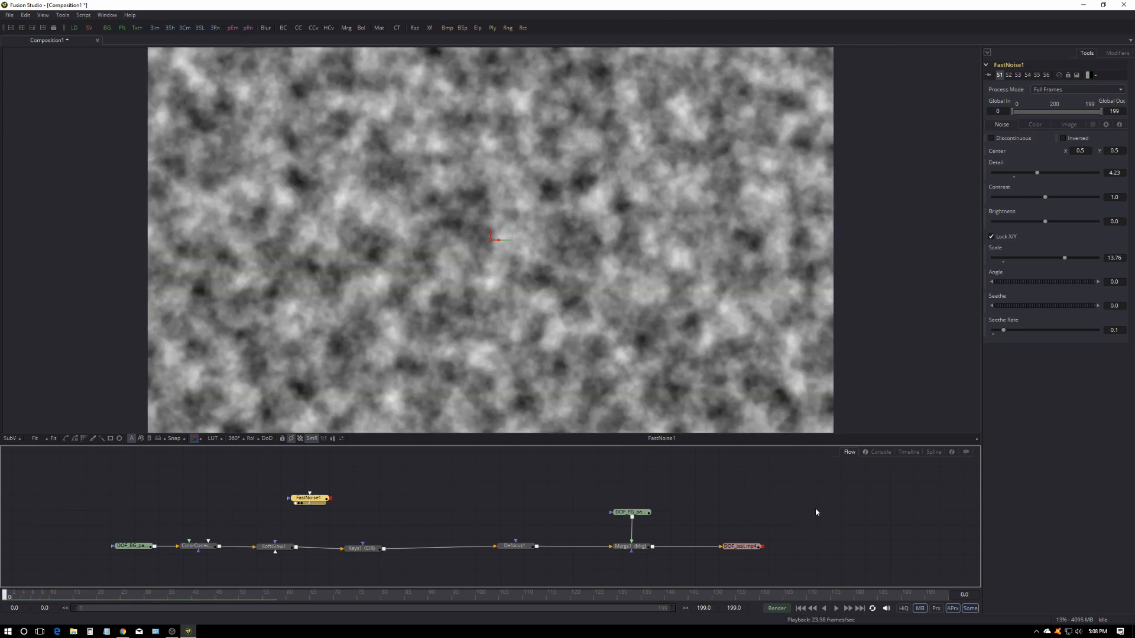
Step: Connect the Fast Noise output to the Rays node as its effect mask and show the Rays output in the viewer
{"action": "left_click_drag", "start_coordinate": [321, 504], "coordinate": [317, 496]}
{"action": "left_click_drag", "start_coordinate": [249, 529], "coordinate": [387, 566]}
{"action": "mouse_move", "coordinate": [371, 551]}
{"action": "left_mouse_down"}
{"action": "mouse_move", "coordinate": [371, 530]}
{"action": "mouse_move", "coordinate": [371, 553]}
{"action": "left_mouse_up"}
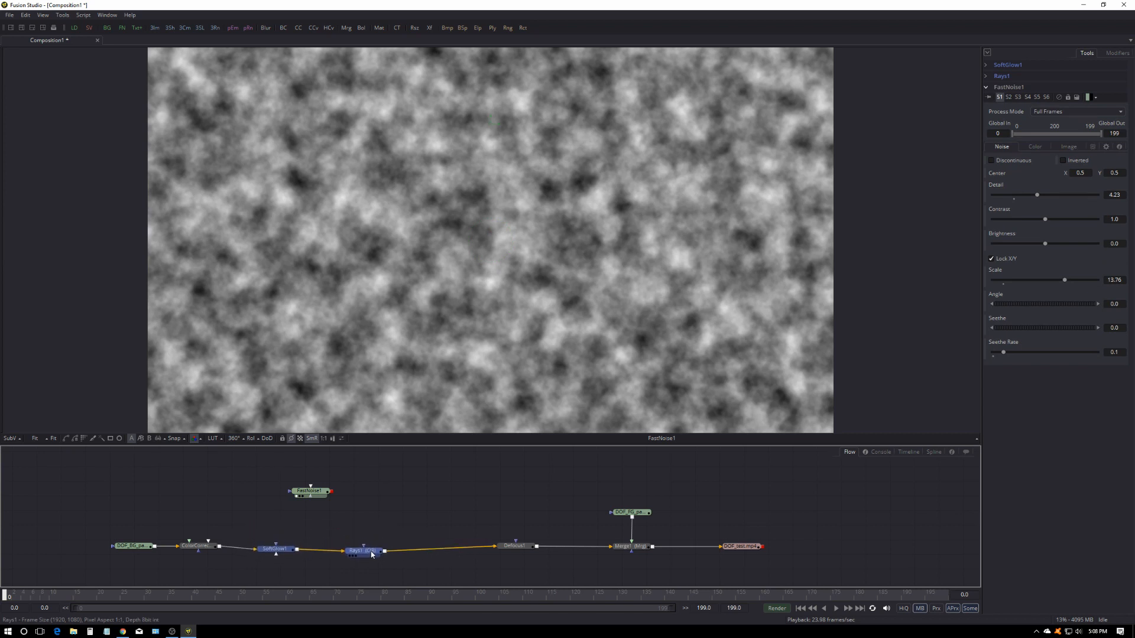
{"action": "left_click", "coordinate": [367, 516]}
{"action": "left_click_drag", "start_coordinate": [321, 497], "coordinate": [367, 541]}
{"action": "left_click_drag", "start_coordinate": [343, 486], "coordinate": [372, 558]}
{"action": "key", "text": "1"}
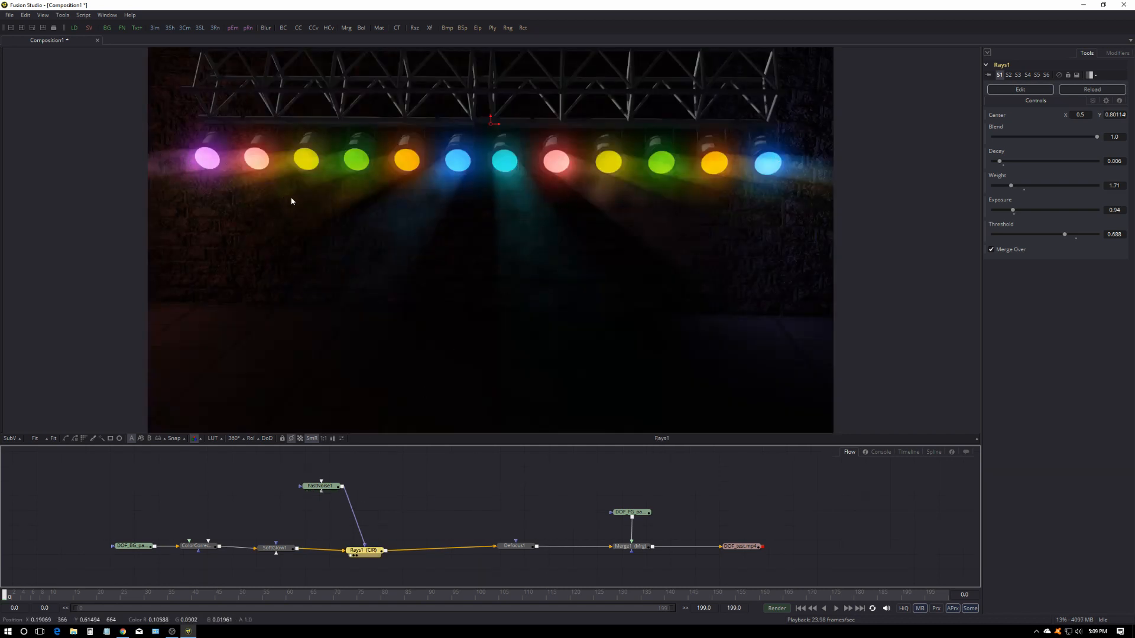
Step: Mask the Soft Glow node with the Fast Noise output as well and raise its gain to 4.573
{"action": "left_click_drag", "start_coordinate": [342, 486], "coordinate": [276, 547]}
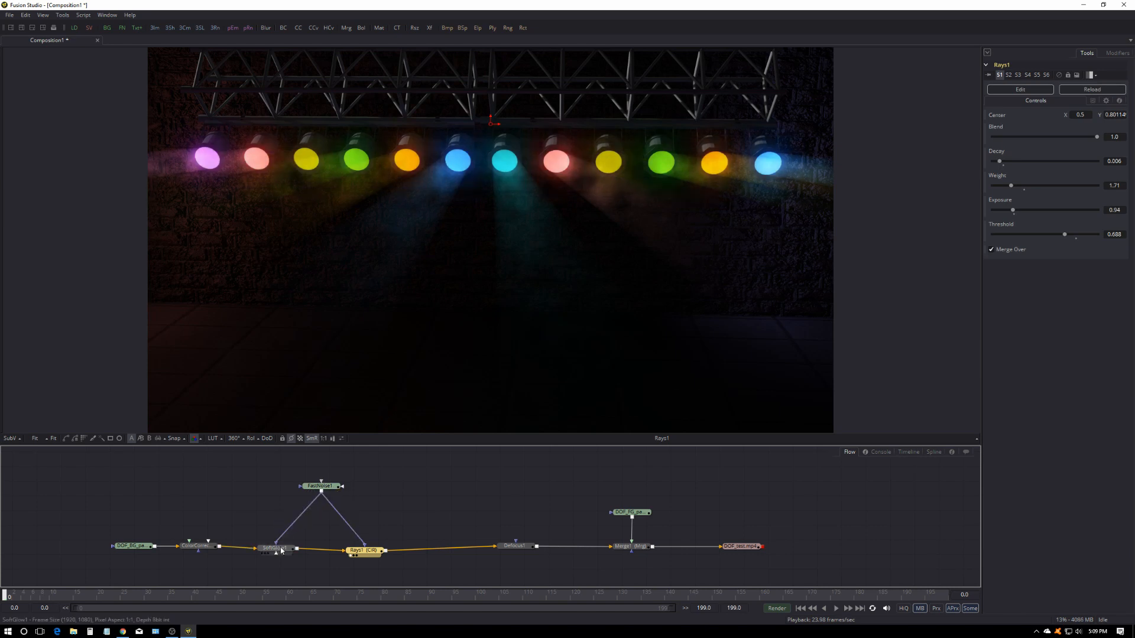
{"action": "left_click", "coordinate": [277, 549]}
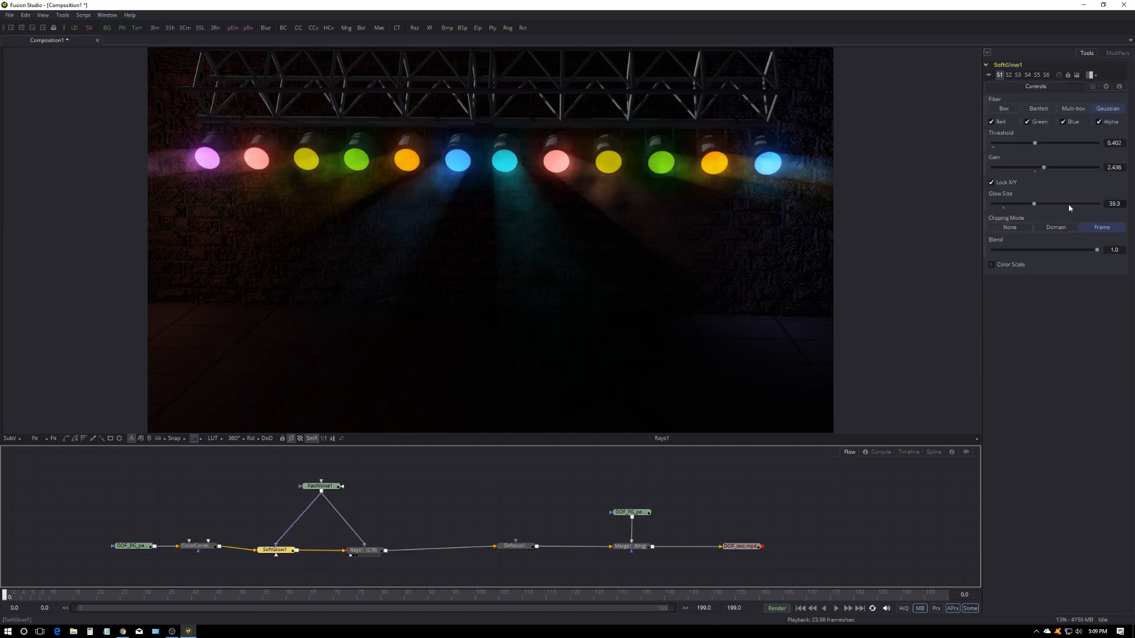
{"action": "left_click_drag", "start_coordinate": [1045, 167], "coordinate": [1089, 169]}
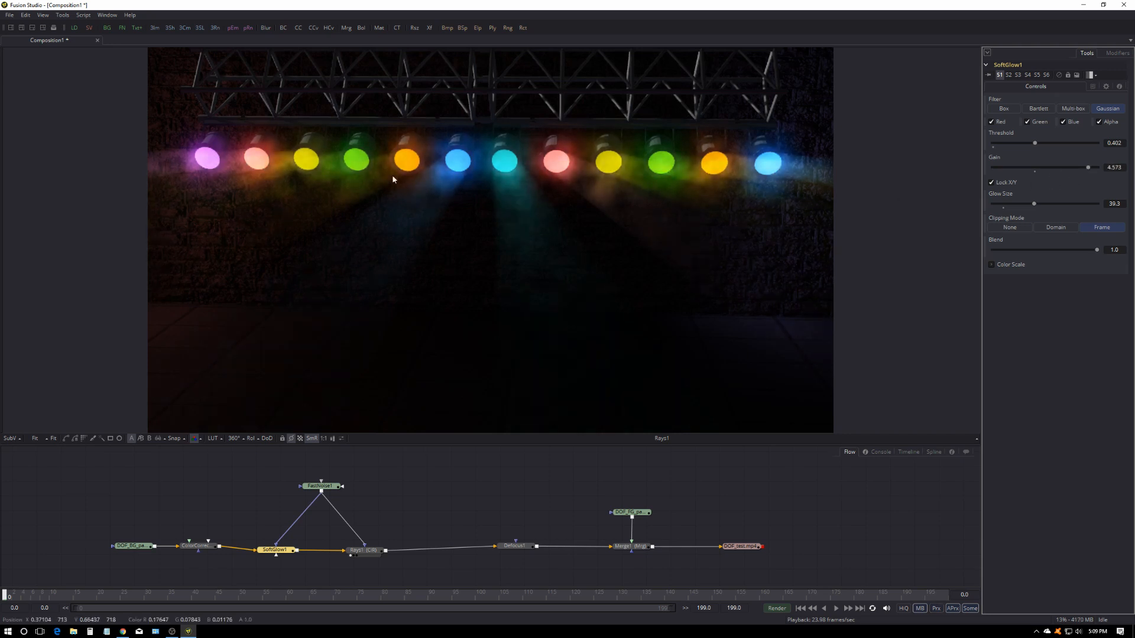
{"action": "left_click_drag", "start_coordinate": [276, 550], "coordinate": [276, 546]}
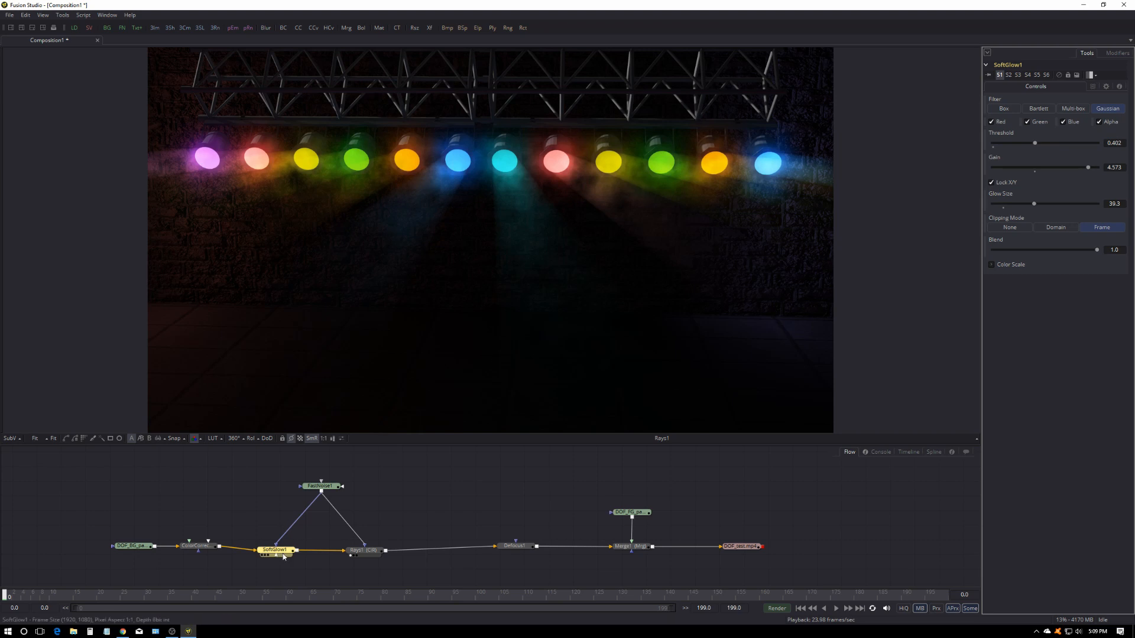
Step: Show the Defocus output in the viewer and set the Rays exposure to 1.496
{"action": "left_click", "coordinate": [362, 550]}
{"action": "key", "text": "1"}
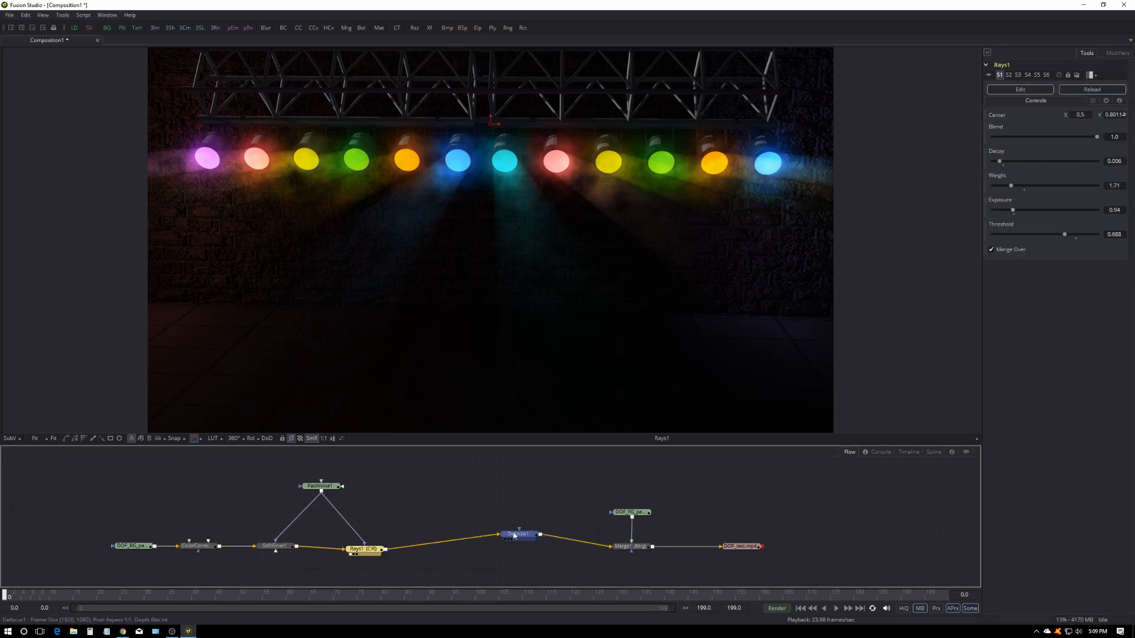
{"action": "left_click_drag", "start_coordinate": [358, 551], "coordinate": [358, 547]}
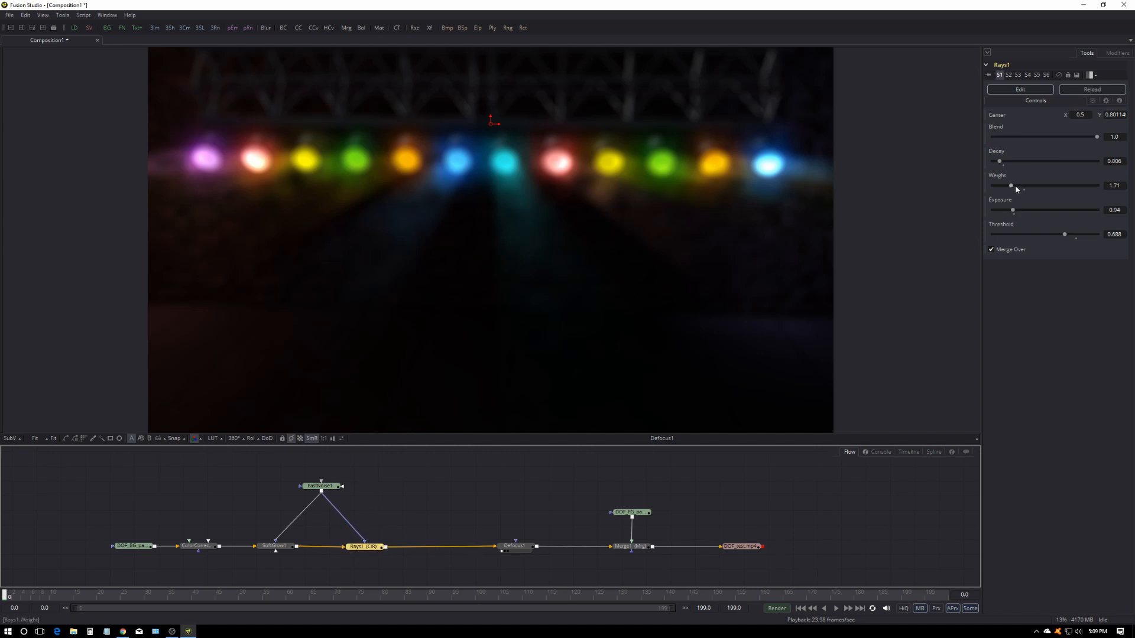
{"action": "left_click_drag", "start_coordinate": [1012, 210], "coordinate": [1025, 212]}
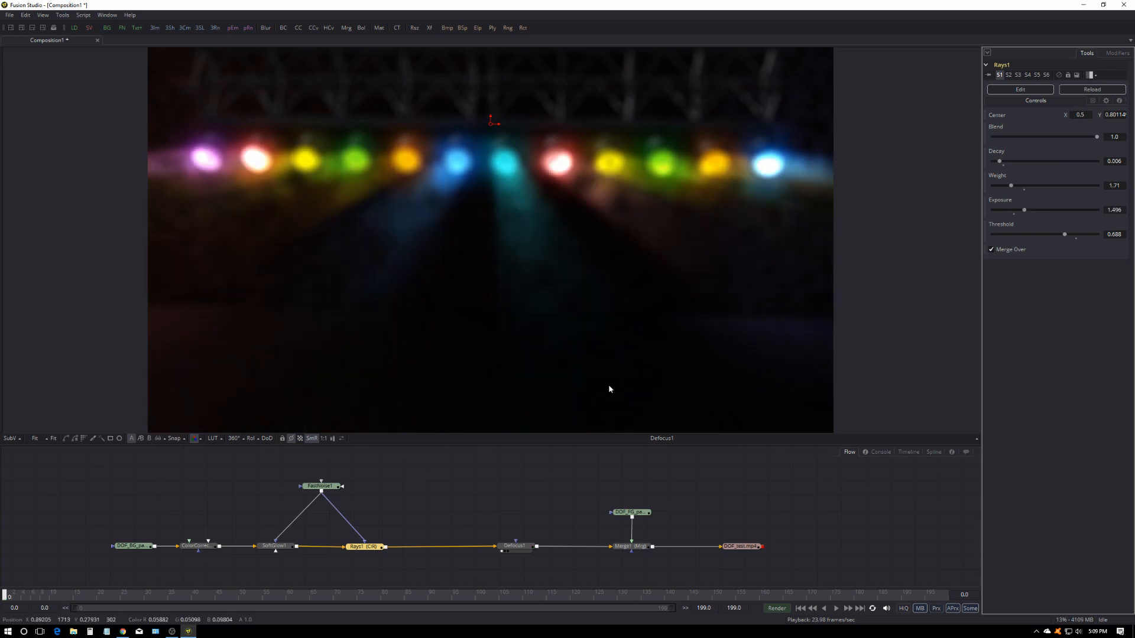
Step: Set the Fast Noise scale to 11.37 and detail to 4.83
{"action": "left_click", "coordinate": [319, 486]}
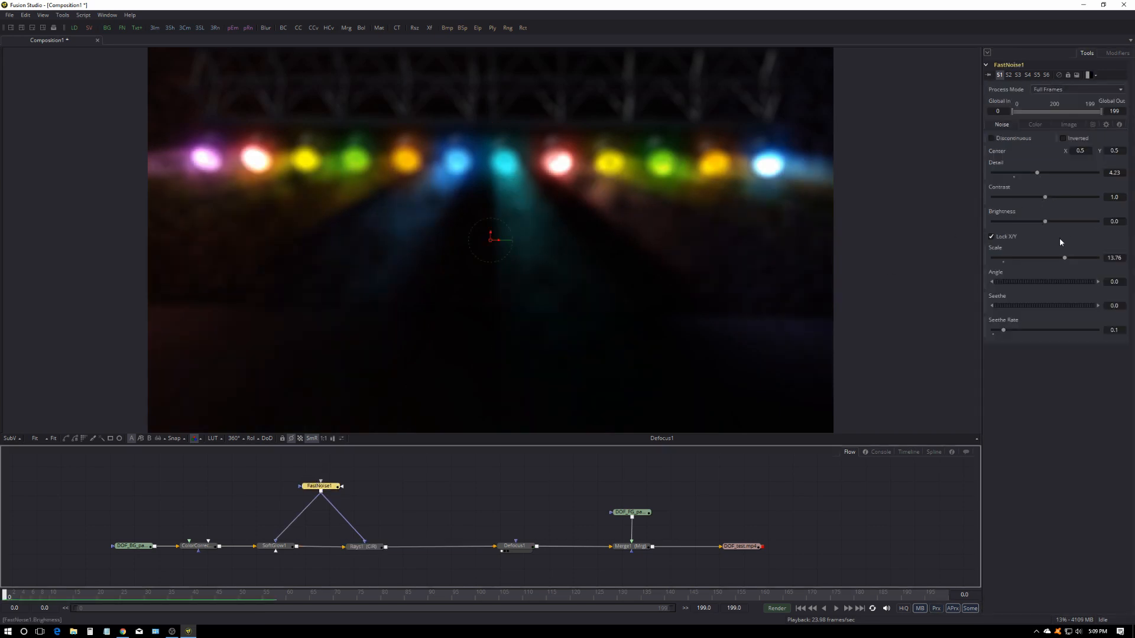
{"action": "left_click_drag", "start_coordinate": [1065, 258], "coordinate": [1050, 258]}
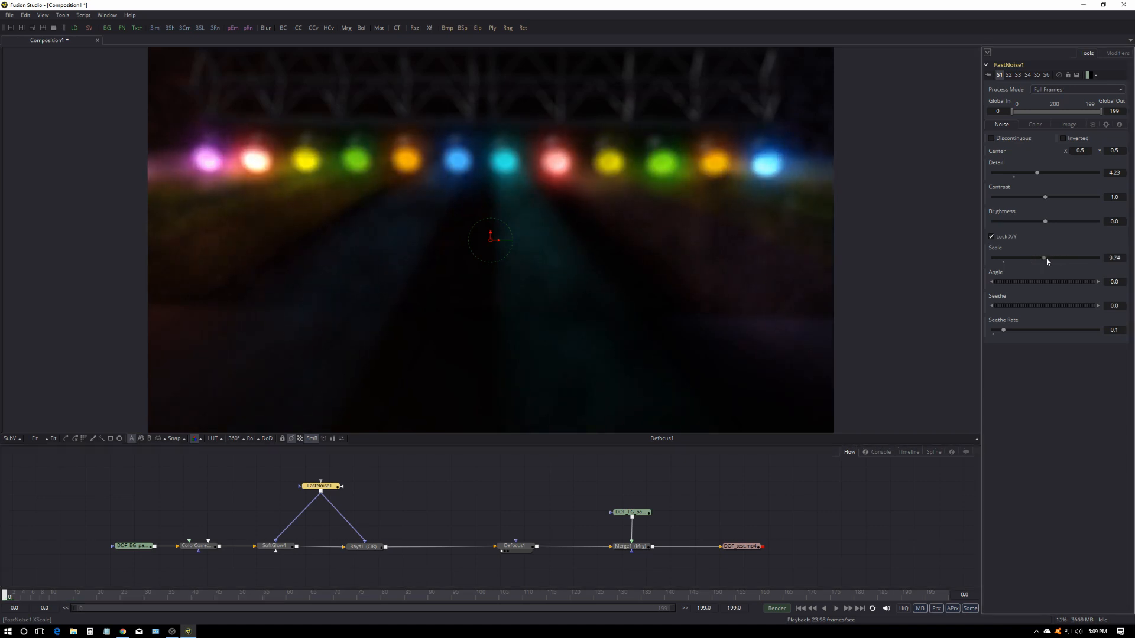
{"action": "mouse_move", "coordinate": [1058, 260]}
{"action": "left_mouse_down"}
{"action": "mouse_move", "coordinate": [1066, 255]}
{"action": "mouse_move", "coordinate": [1050, 260]}
{"action": "left_mouse_up"}
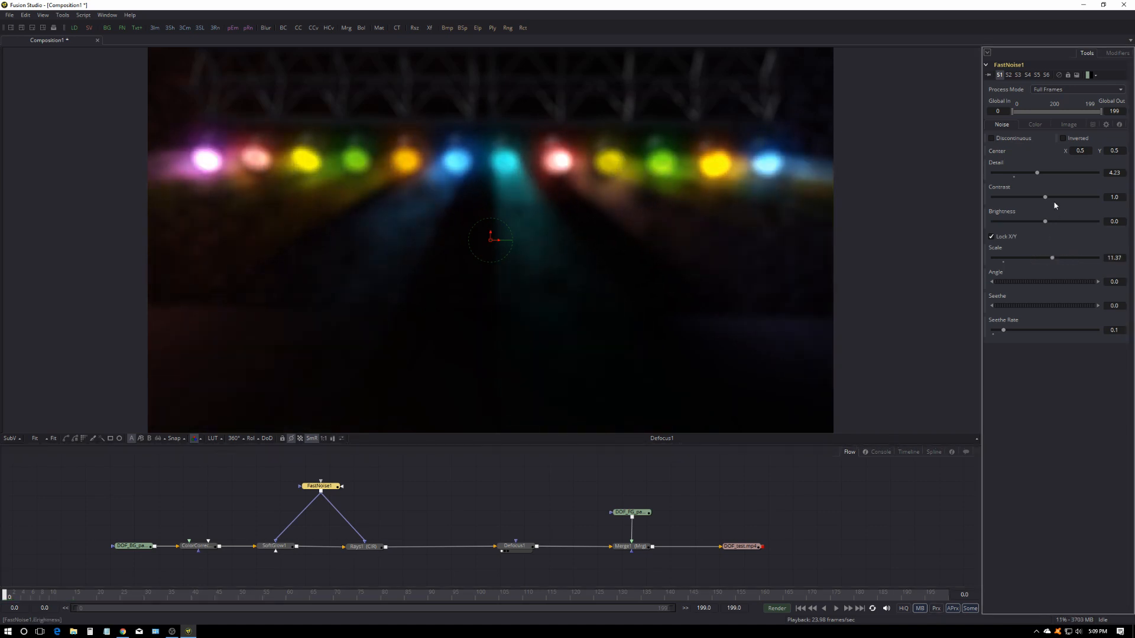
{"action": "mouse_move", "coordinate": [1037, 173]}
{"action": "left_mouse_down"}
{"action": "mouse_move", "coordinate": [1051, 173]}
{"action": "mouse_move", "coordinate": [1010, 175]}
{"action": "mouse_move", "coordinate": [1057, 176]}
{"action": "mouse_move", "coordinate": [1043, 173]}
{"action": "left_mouse_up"}
Step: Show the Merge output in the viewer and nudge the Fast Noise node slightly higher in the flow
{"action": "left_click_drag", "start_coordinate": [642, 547], "coordinate": [641, 390]}
{"action": "left_click", "coordinate": [517, 513]}
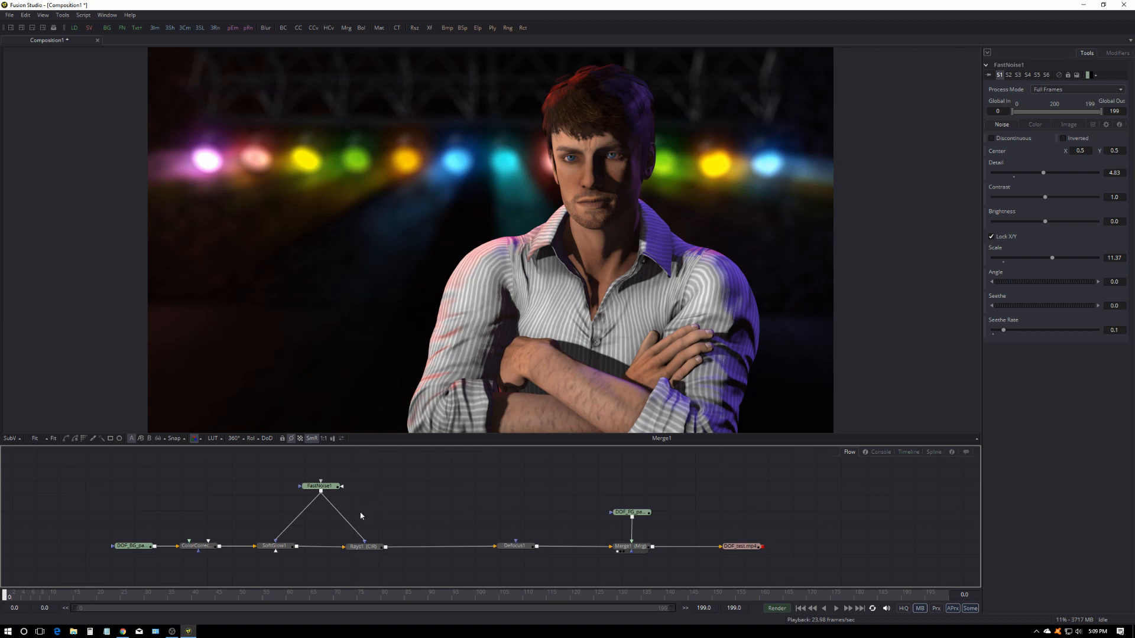
{"action": "mouse_move", "coordinate": [331, 489]}
{"action": "left_mouse_down"}
{"action": "mouse_move", "coordinate": [331, 503]}
{"action": "mouse_move", "coordinate": [331, 483]}
{"action": "left_mouse_up"}
Step: Lower the Rays center to Y 0.68505, level with the stage lights, and animate the center starting at frame 0
{"action": "left_click", "coordinate": [366, 550]}
{"action": "left_click_drag", "start_coordinate": [369, 549], "coordinate": [368, 549]}
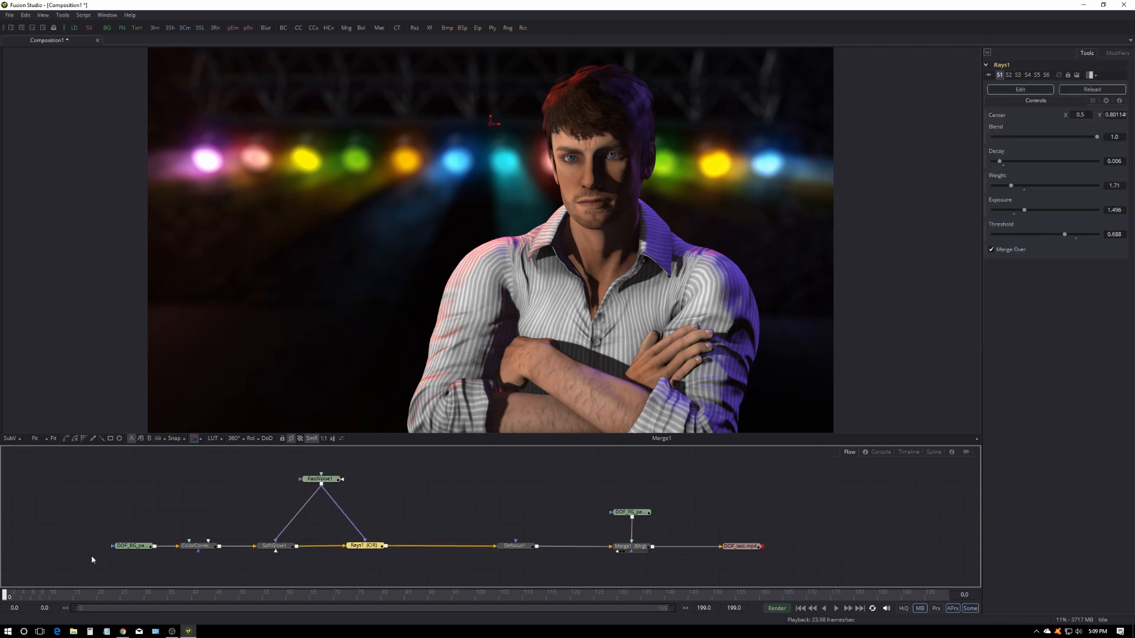
{"action": "left_click_drag", "start_coordinate": [491, 121], "coordinate": [490, 167]}
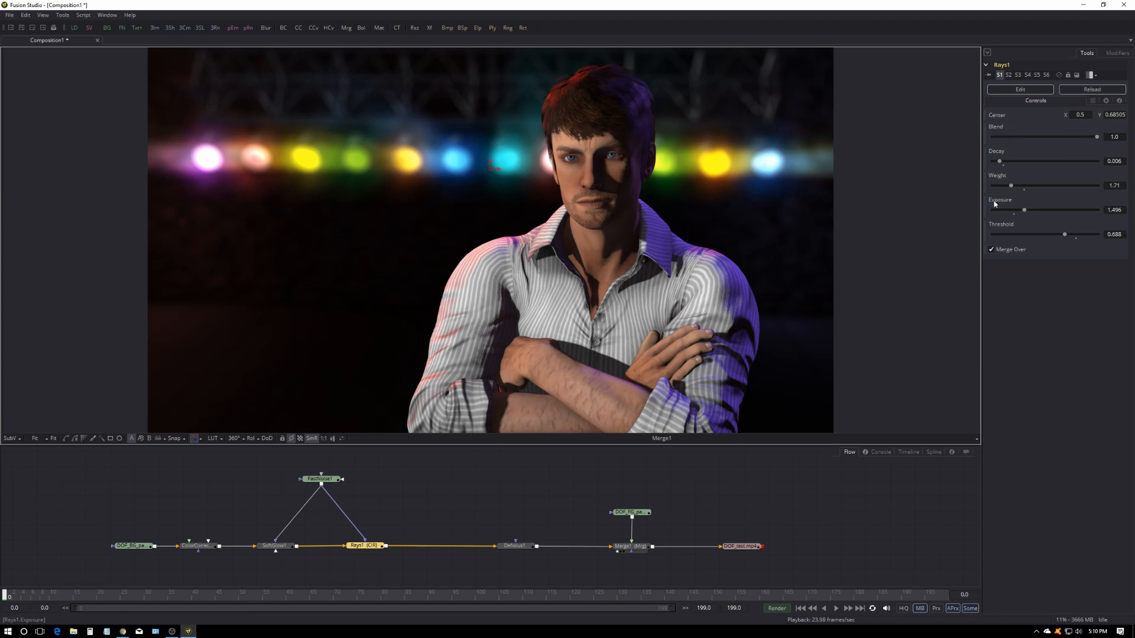
{"action": "left_click", "coordinate": [364, 547]}
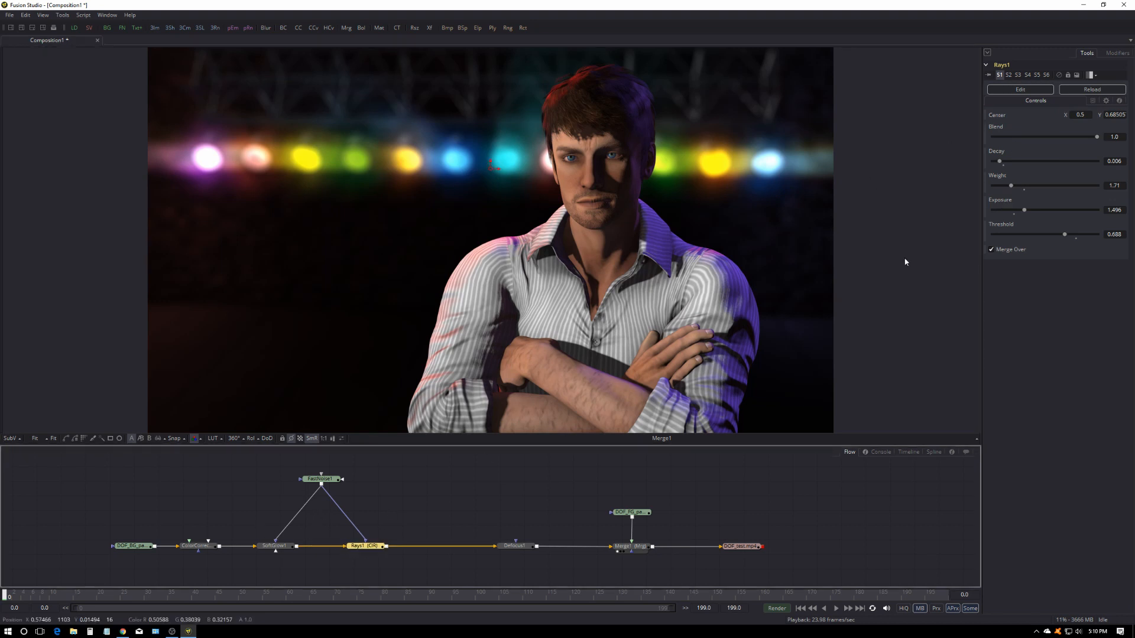
{"action": "right_click", "coordinate": [996, 117]}
{"action": "left_click", "coordinate": [1023, 120]}
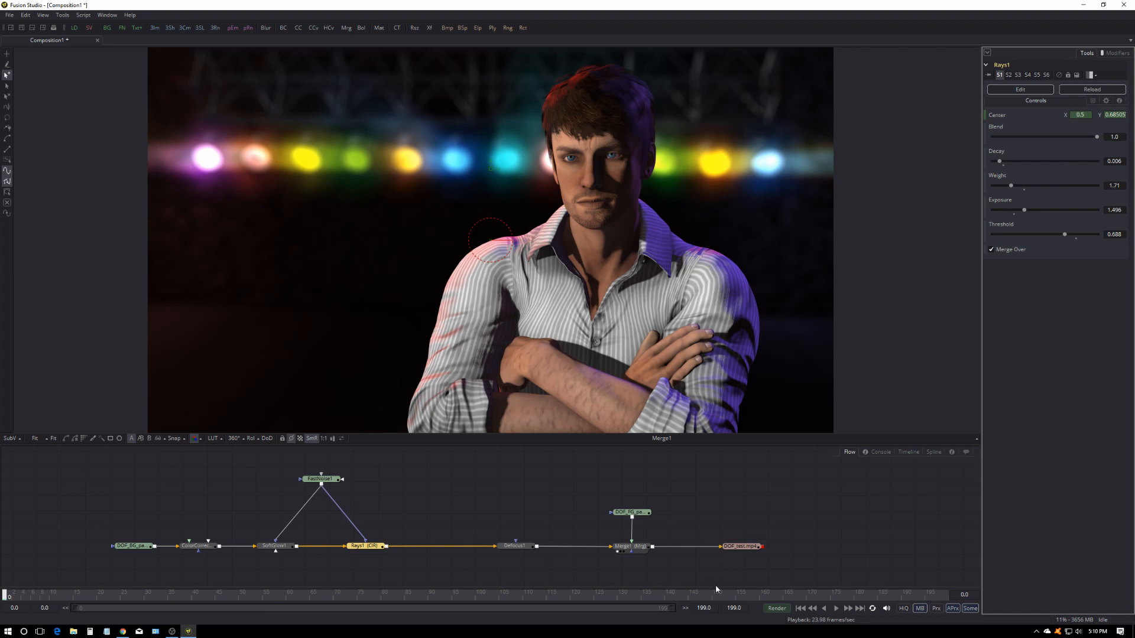
Step: At frame 199, raise the Rays center to about Y 0.744, then return to frame 0 and deselect the node
{"action": "left_click", "coordinate": [860, 608]}
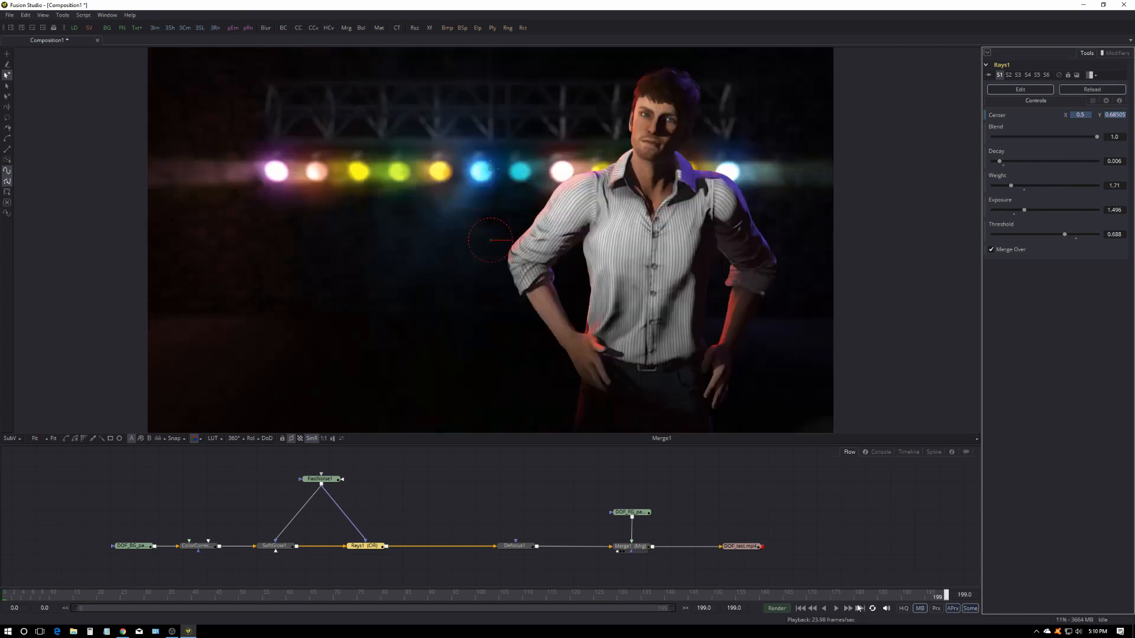
{"action": "left_click_drag", "start_coordinate": [490, 163], "coordinate": [487, 137]}
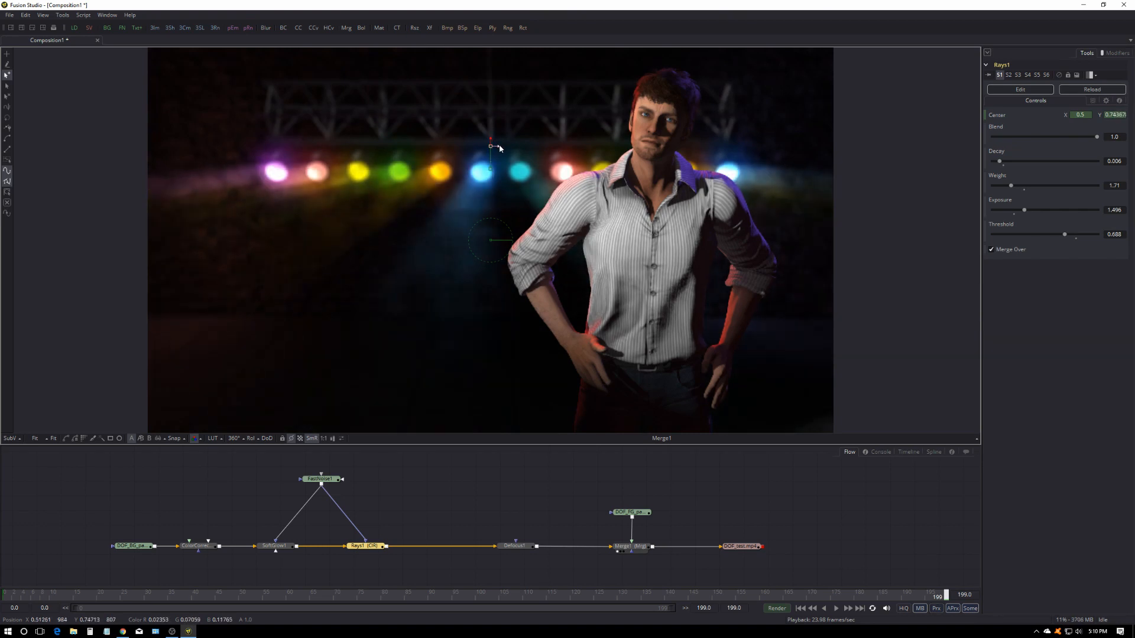
{"action": "left_click", "coordinate": [800, 609]}
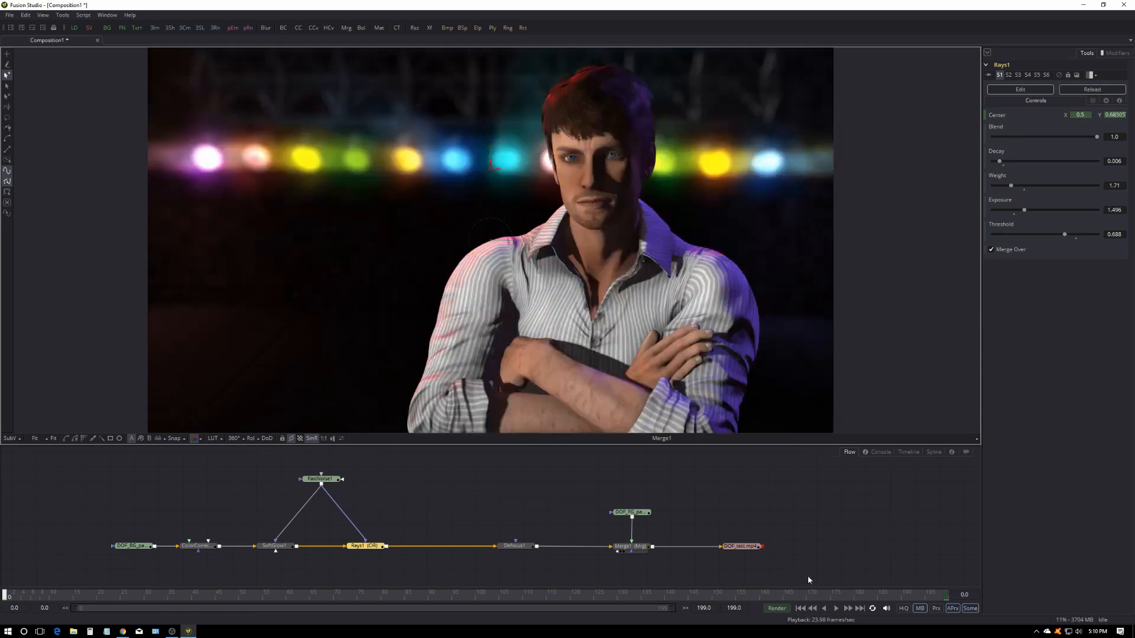
{"action": "left_click", "coordinate": [529, 504]}
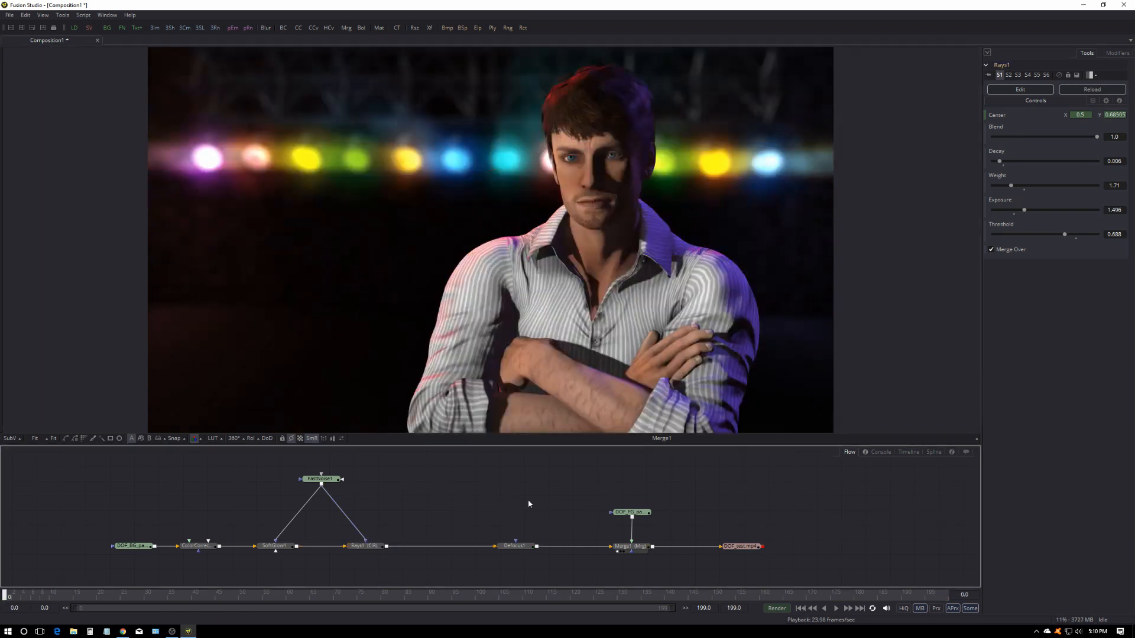
Step: Render frames 0 to 199 at full size through the DOF_test.mp4 saver and dismiss the completion notice
{"action": "left_click", "coordinate": [743, 545]}
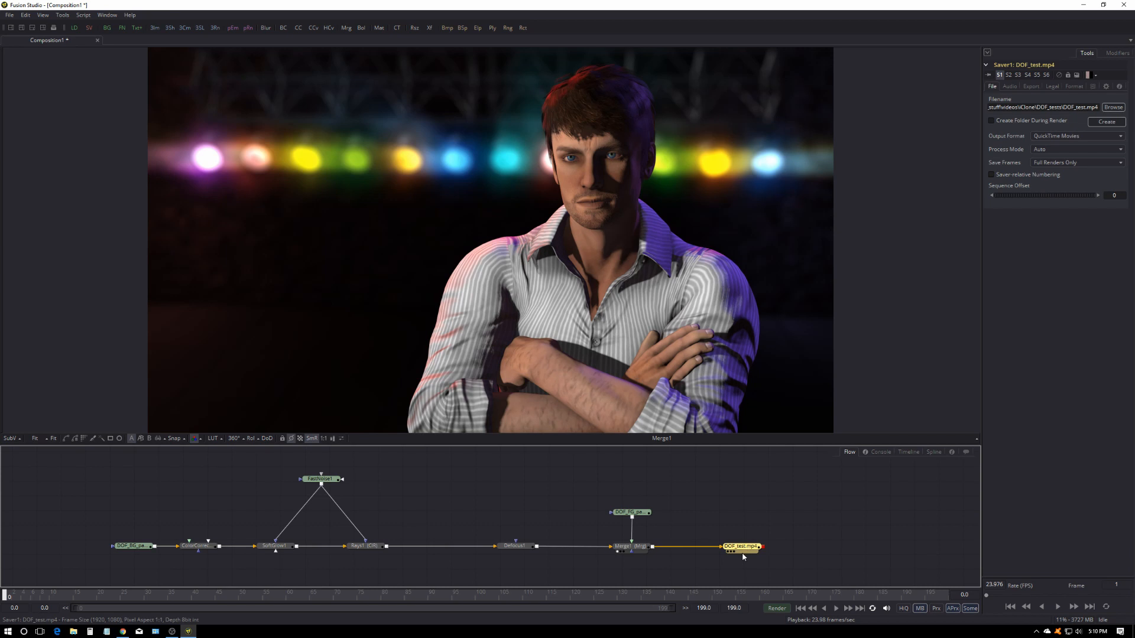
{"action": "left_click", "coordinate": [777, 608]}
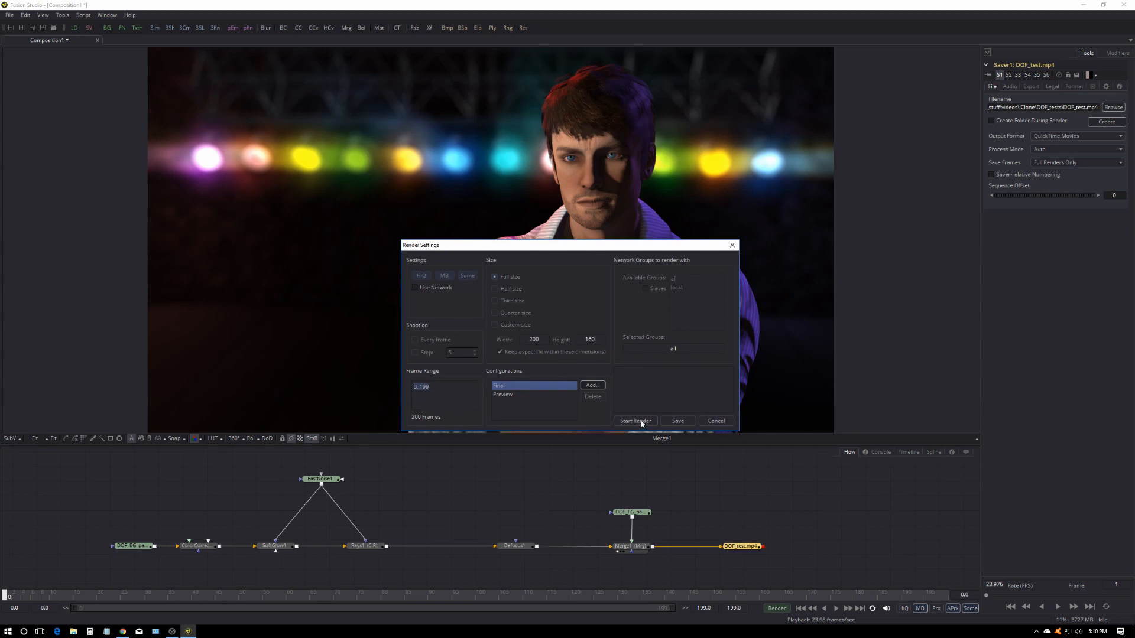
{"action": "left_click", "coordinate": [636, 420]}
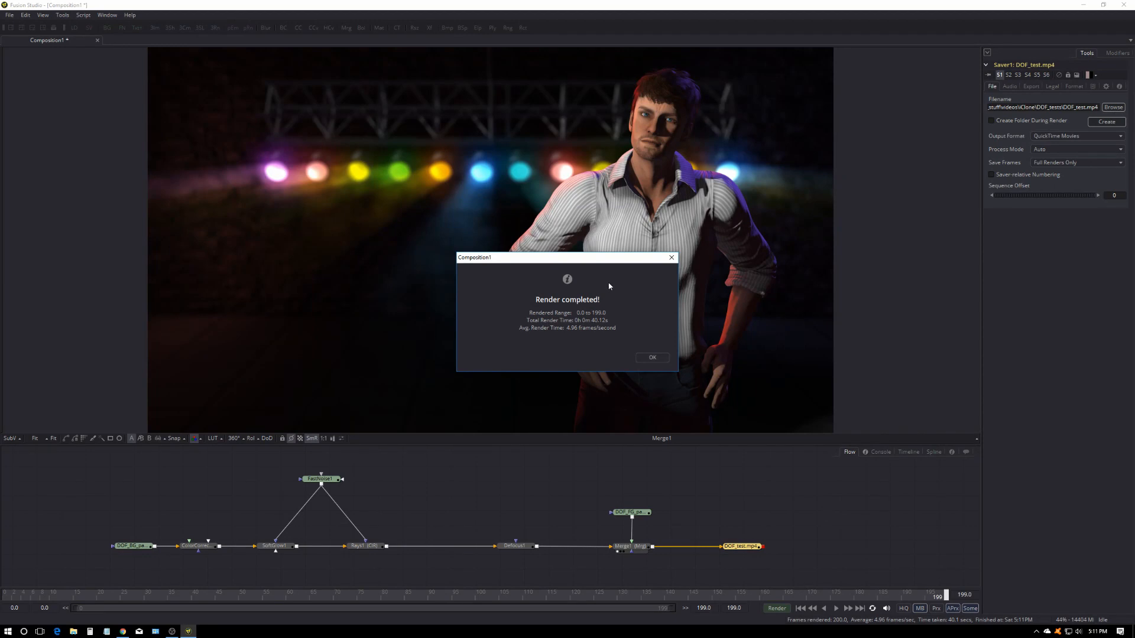
{"action": "left_click", "coordinate": [650, 358]}
Step: Play the finished composite from frame 0 and enlarge the viewer to check it
{"action": "left_click", "coordinate": [813, 610]}
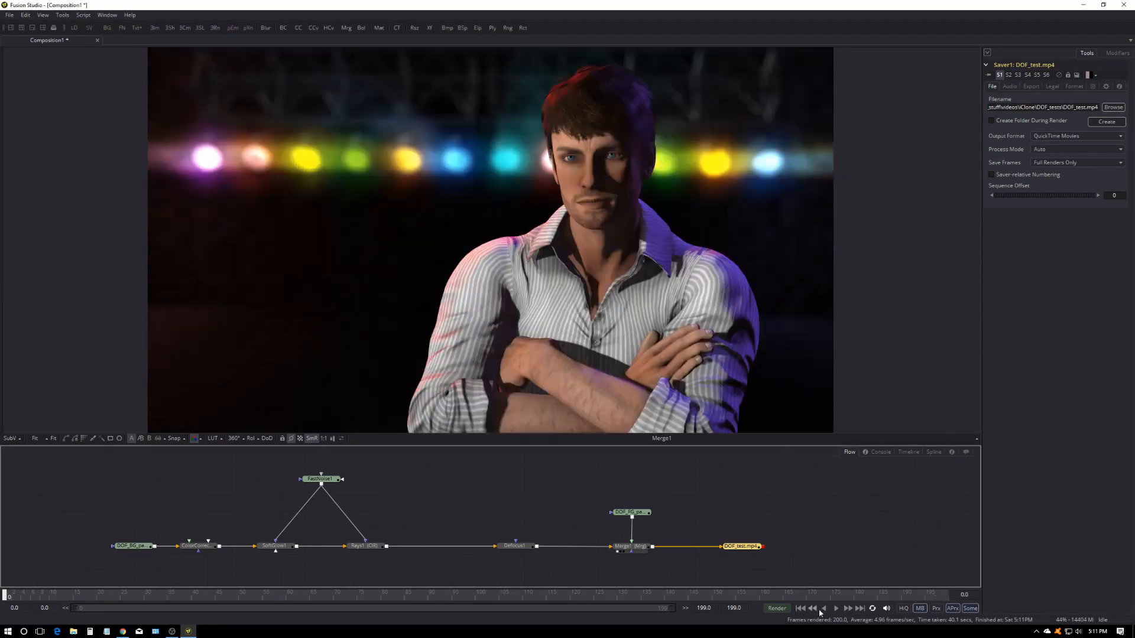
{"action": "left_click", "coordinate": [835, 610]}
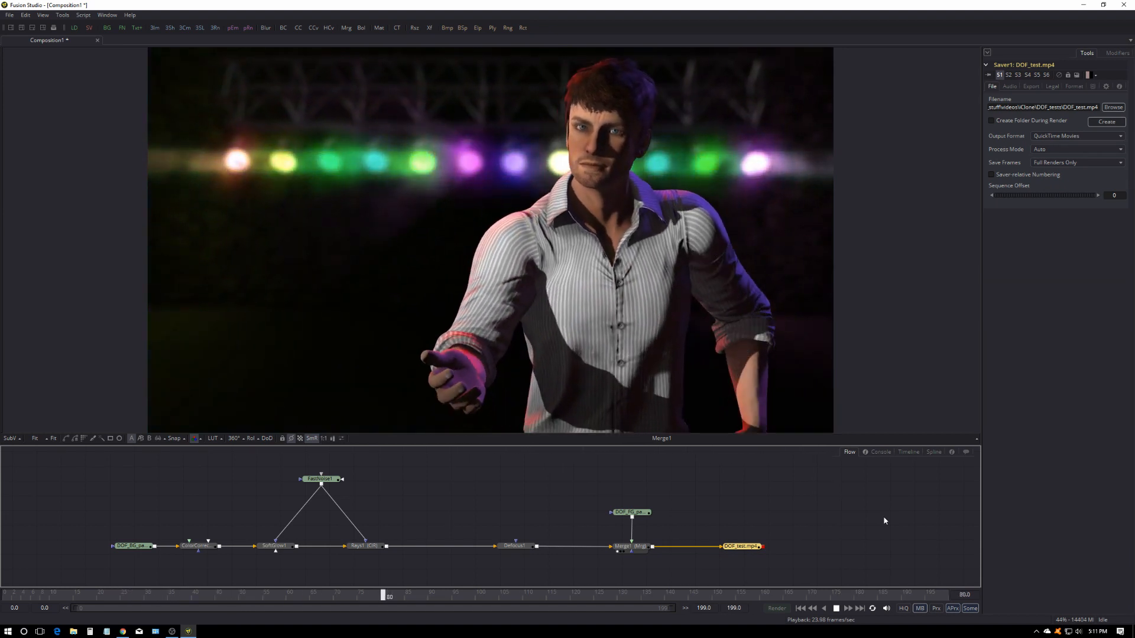
{"action": "key", "text": "F4"}
{"action": "key", "text": "F4"}
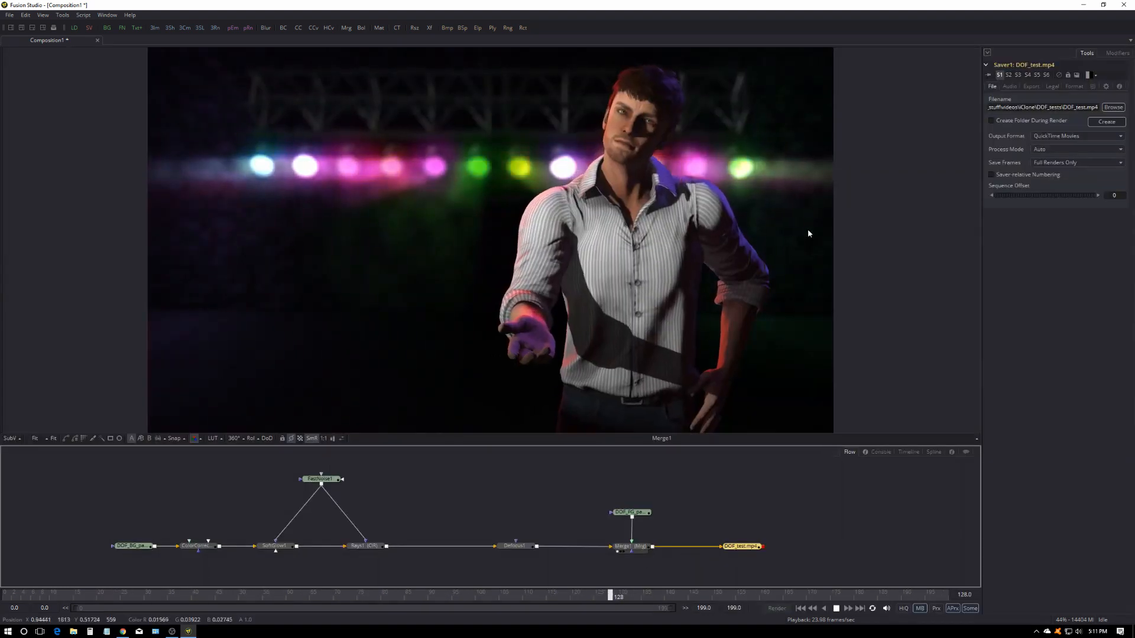
{"action": "key", "text": "F4"}
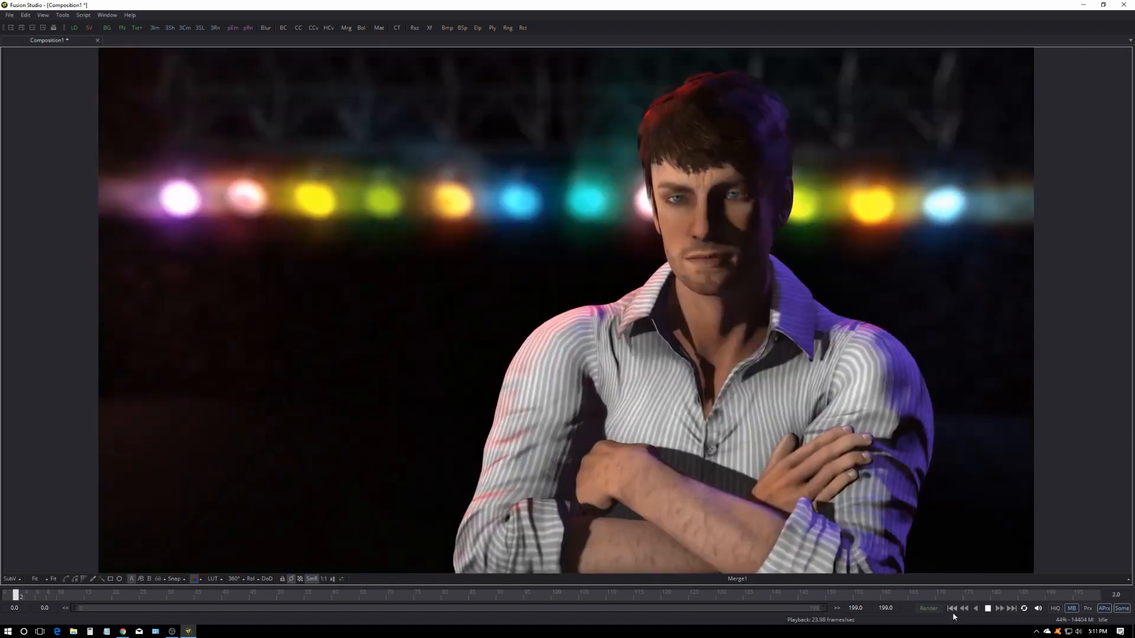